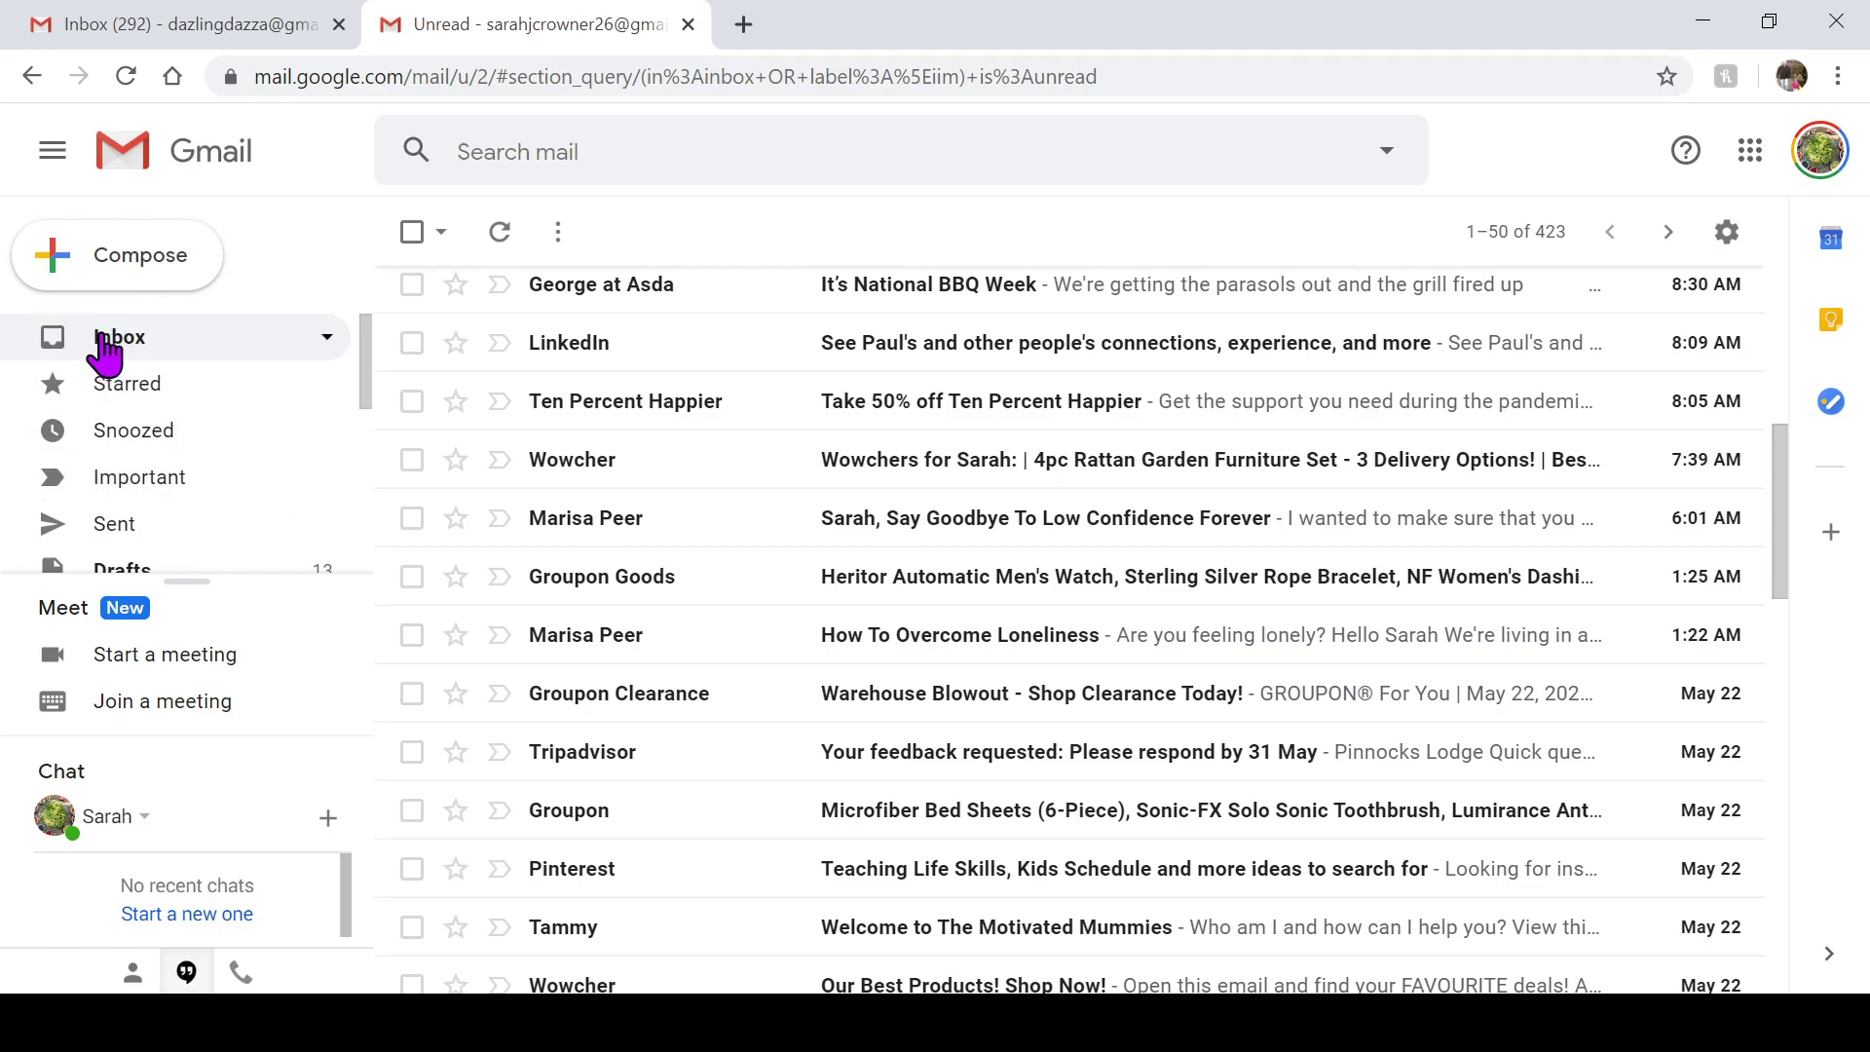
scroll(106, 351, "down", 5)
scroll(117, 365, "down", 2)
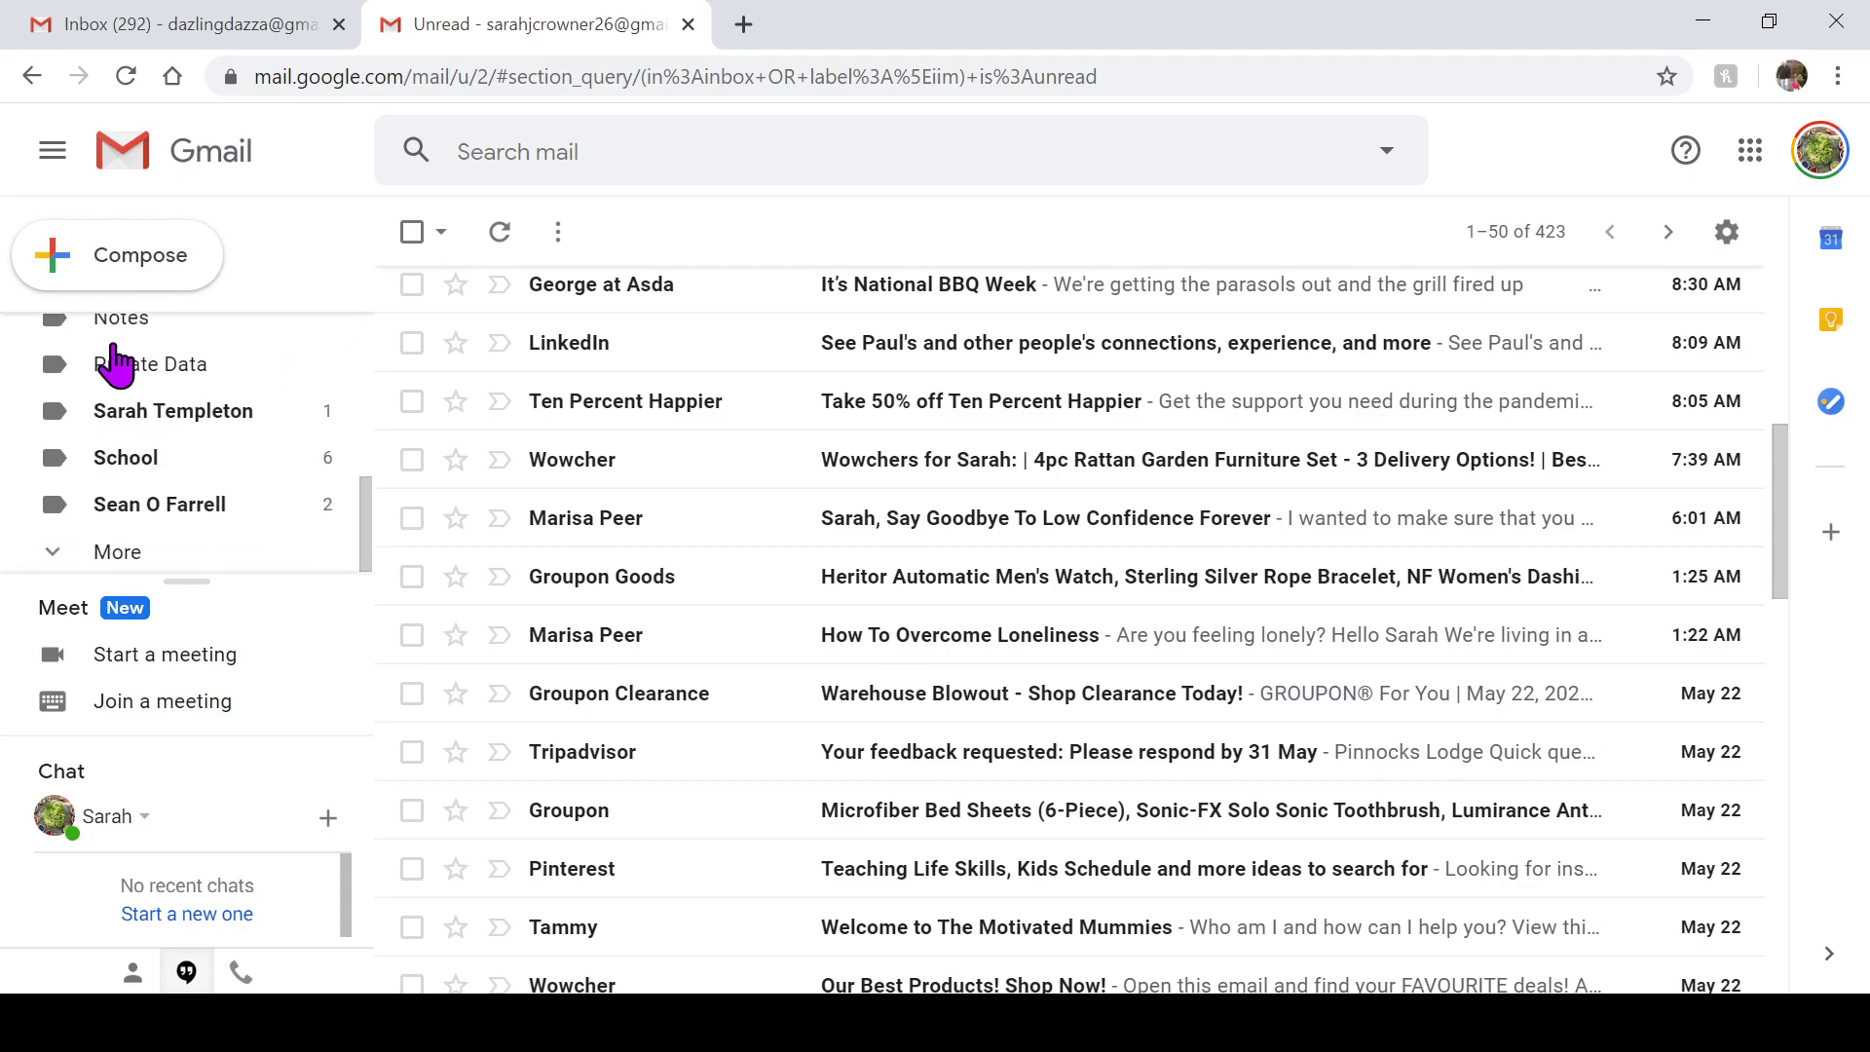
Expand the sidebar's More list and create the new label 'MIBA'
left_click(131, 565)
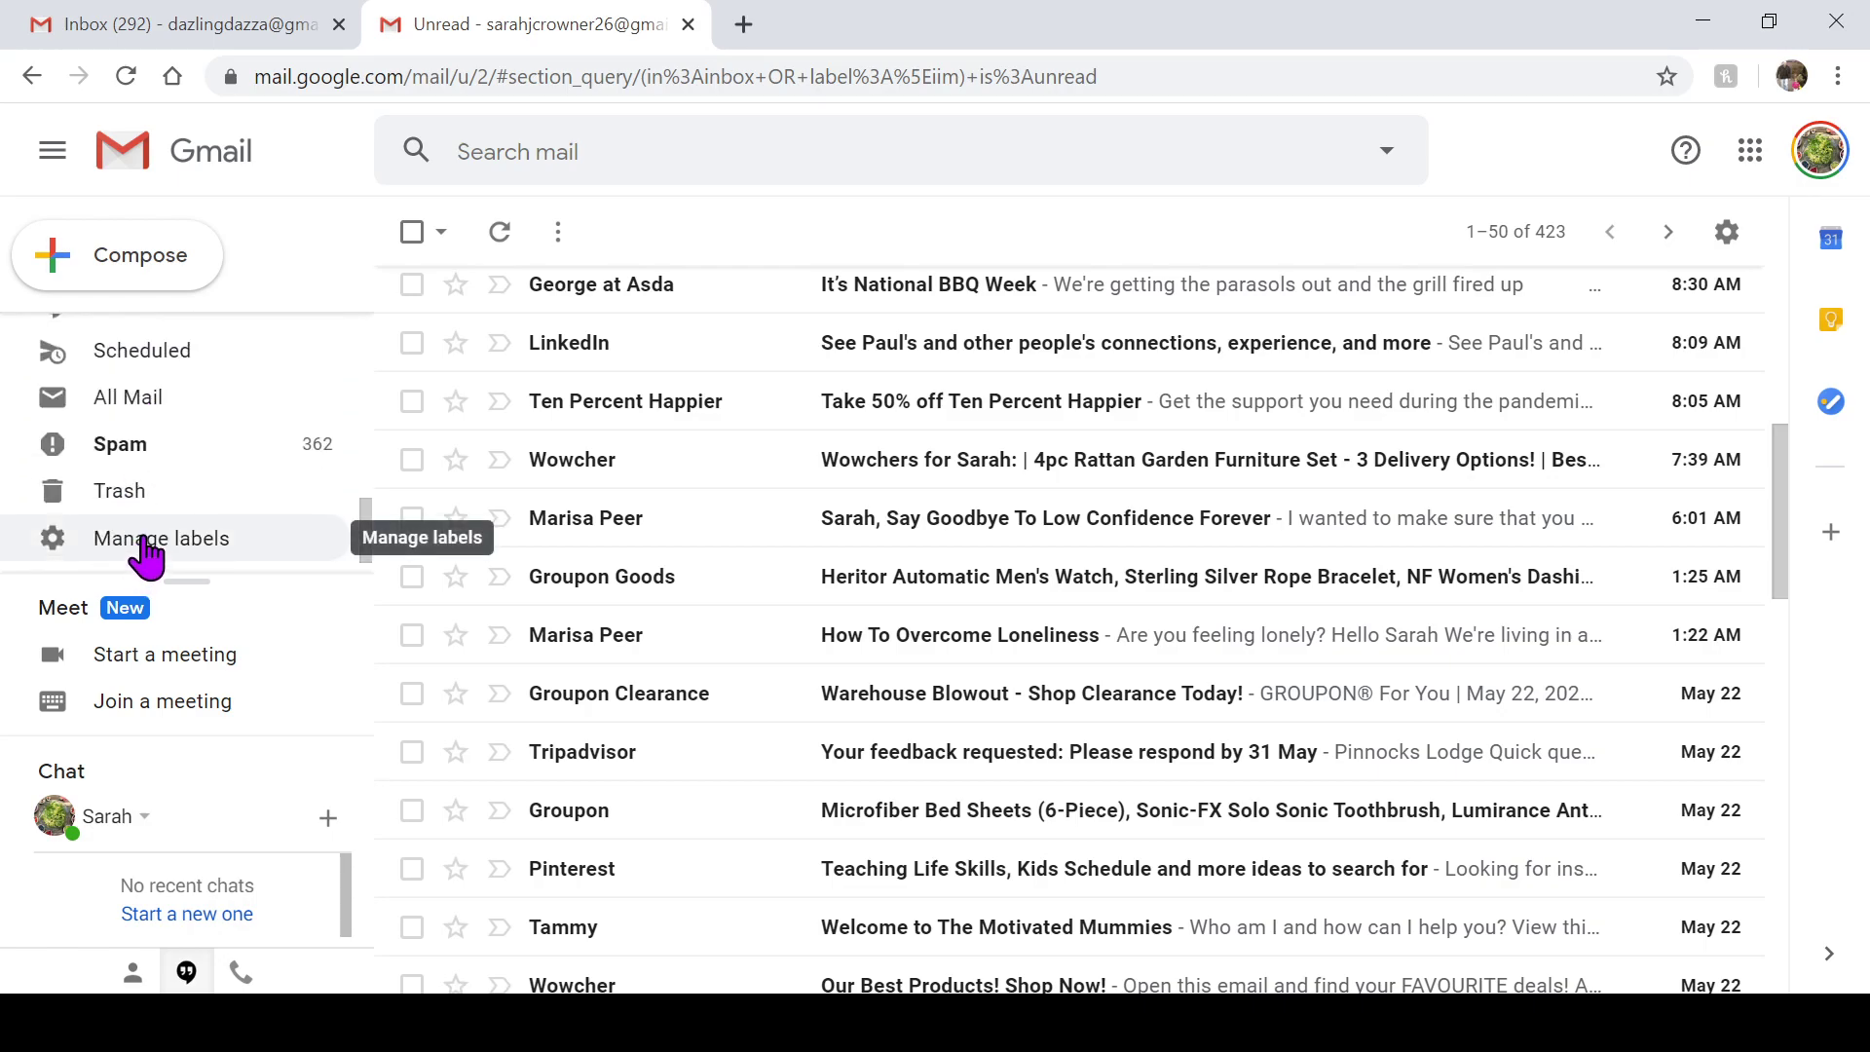
scroll(126, 548, "down", 1)
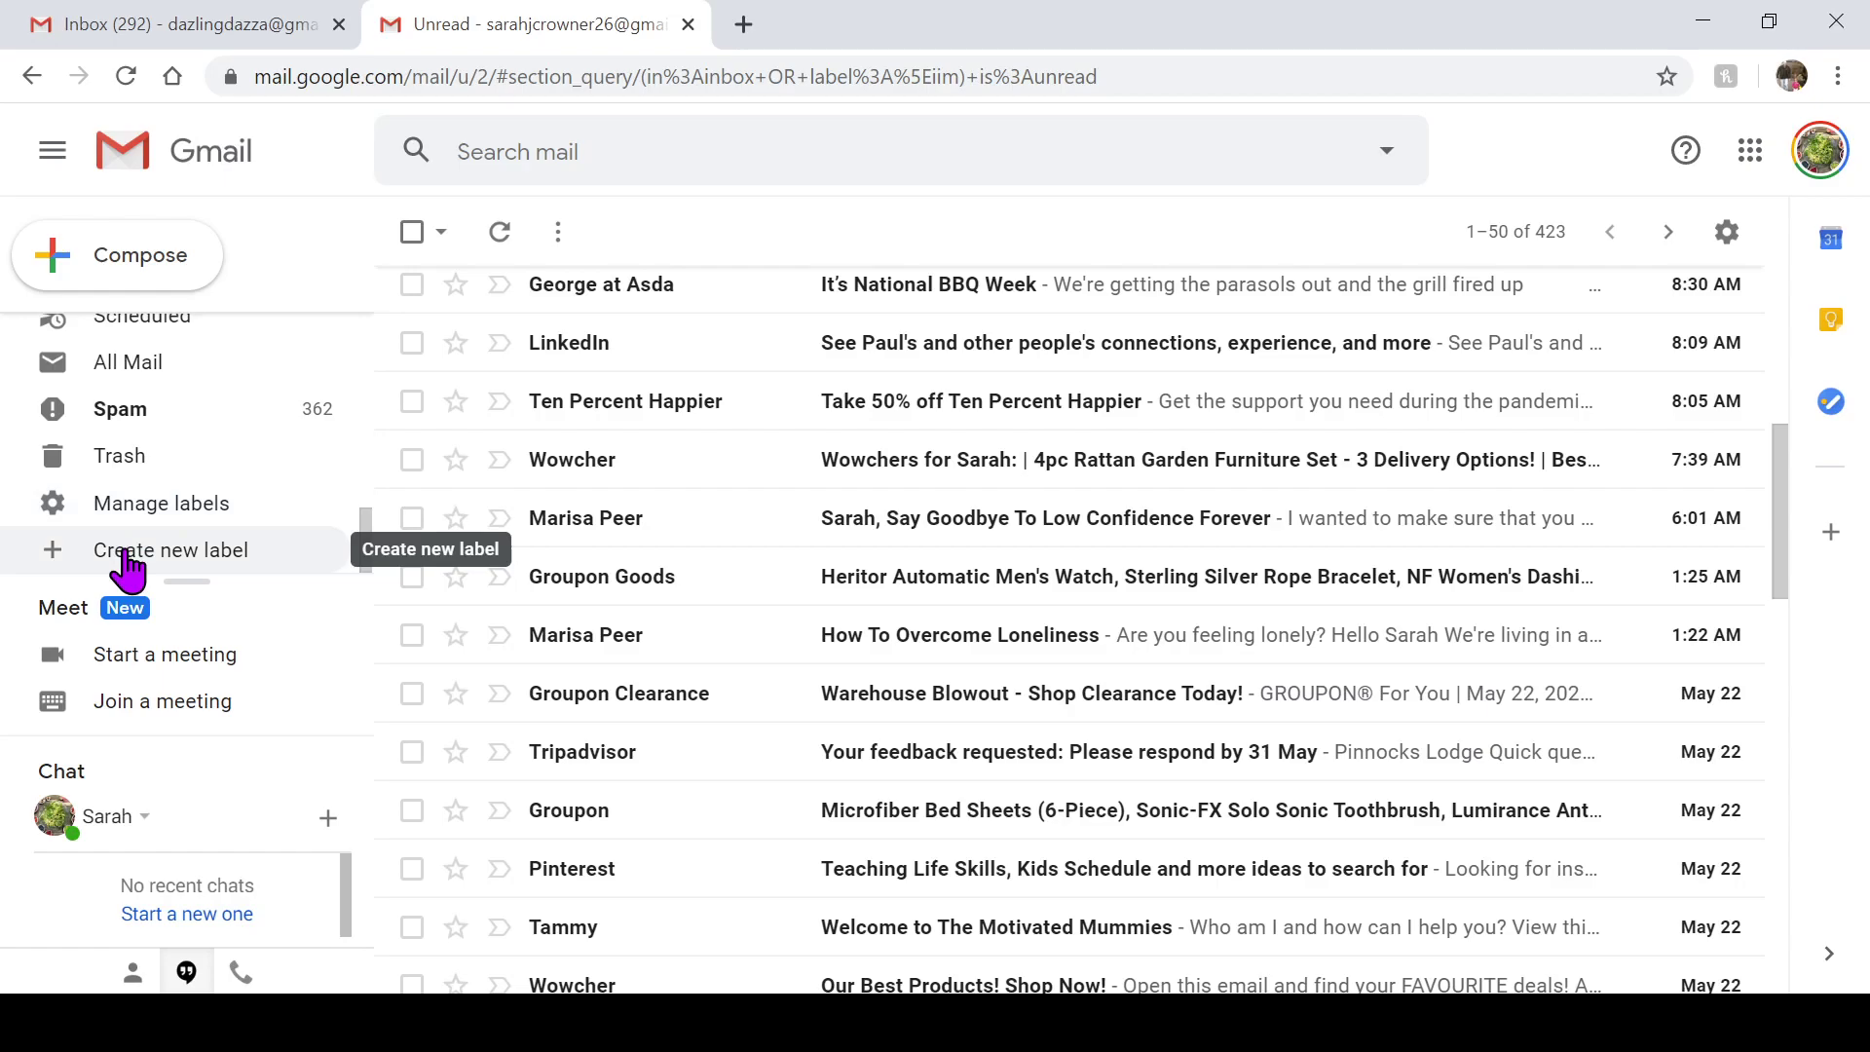
left_click(128, 565)
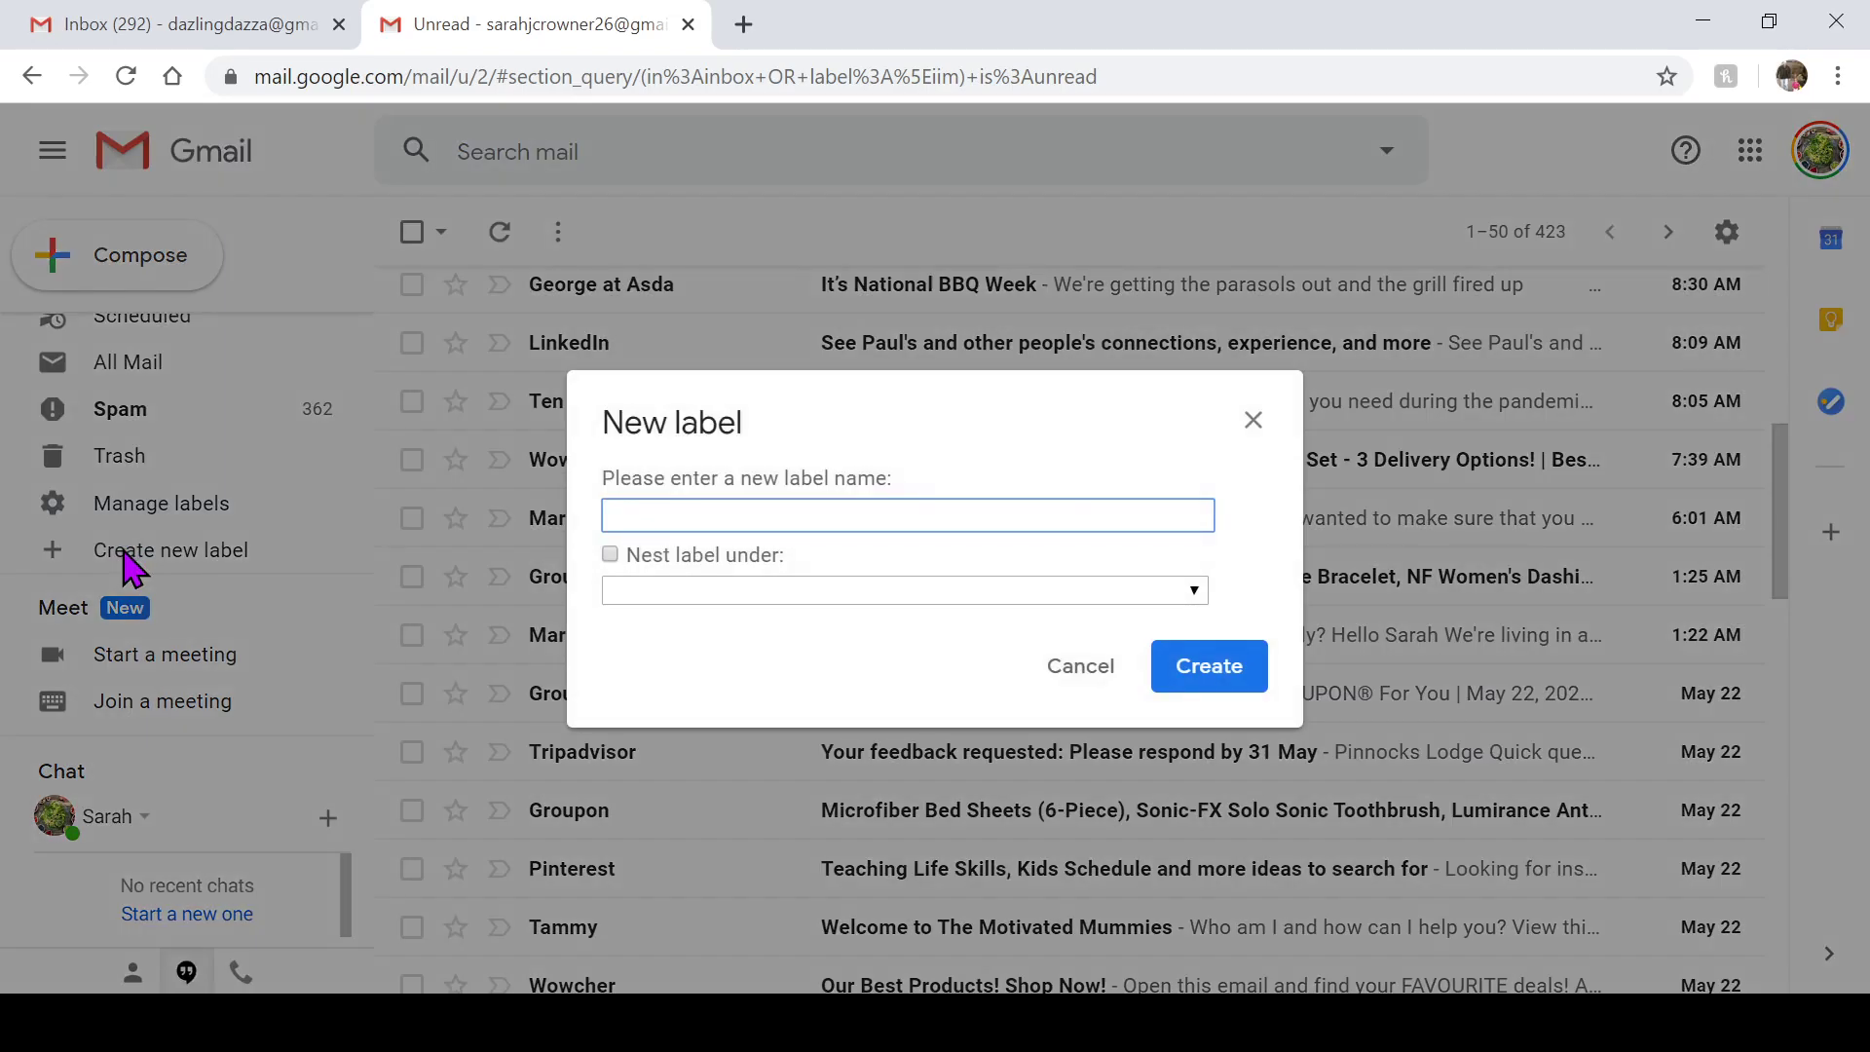
type("MIB")
type("A")
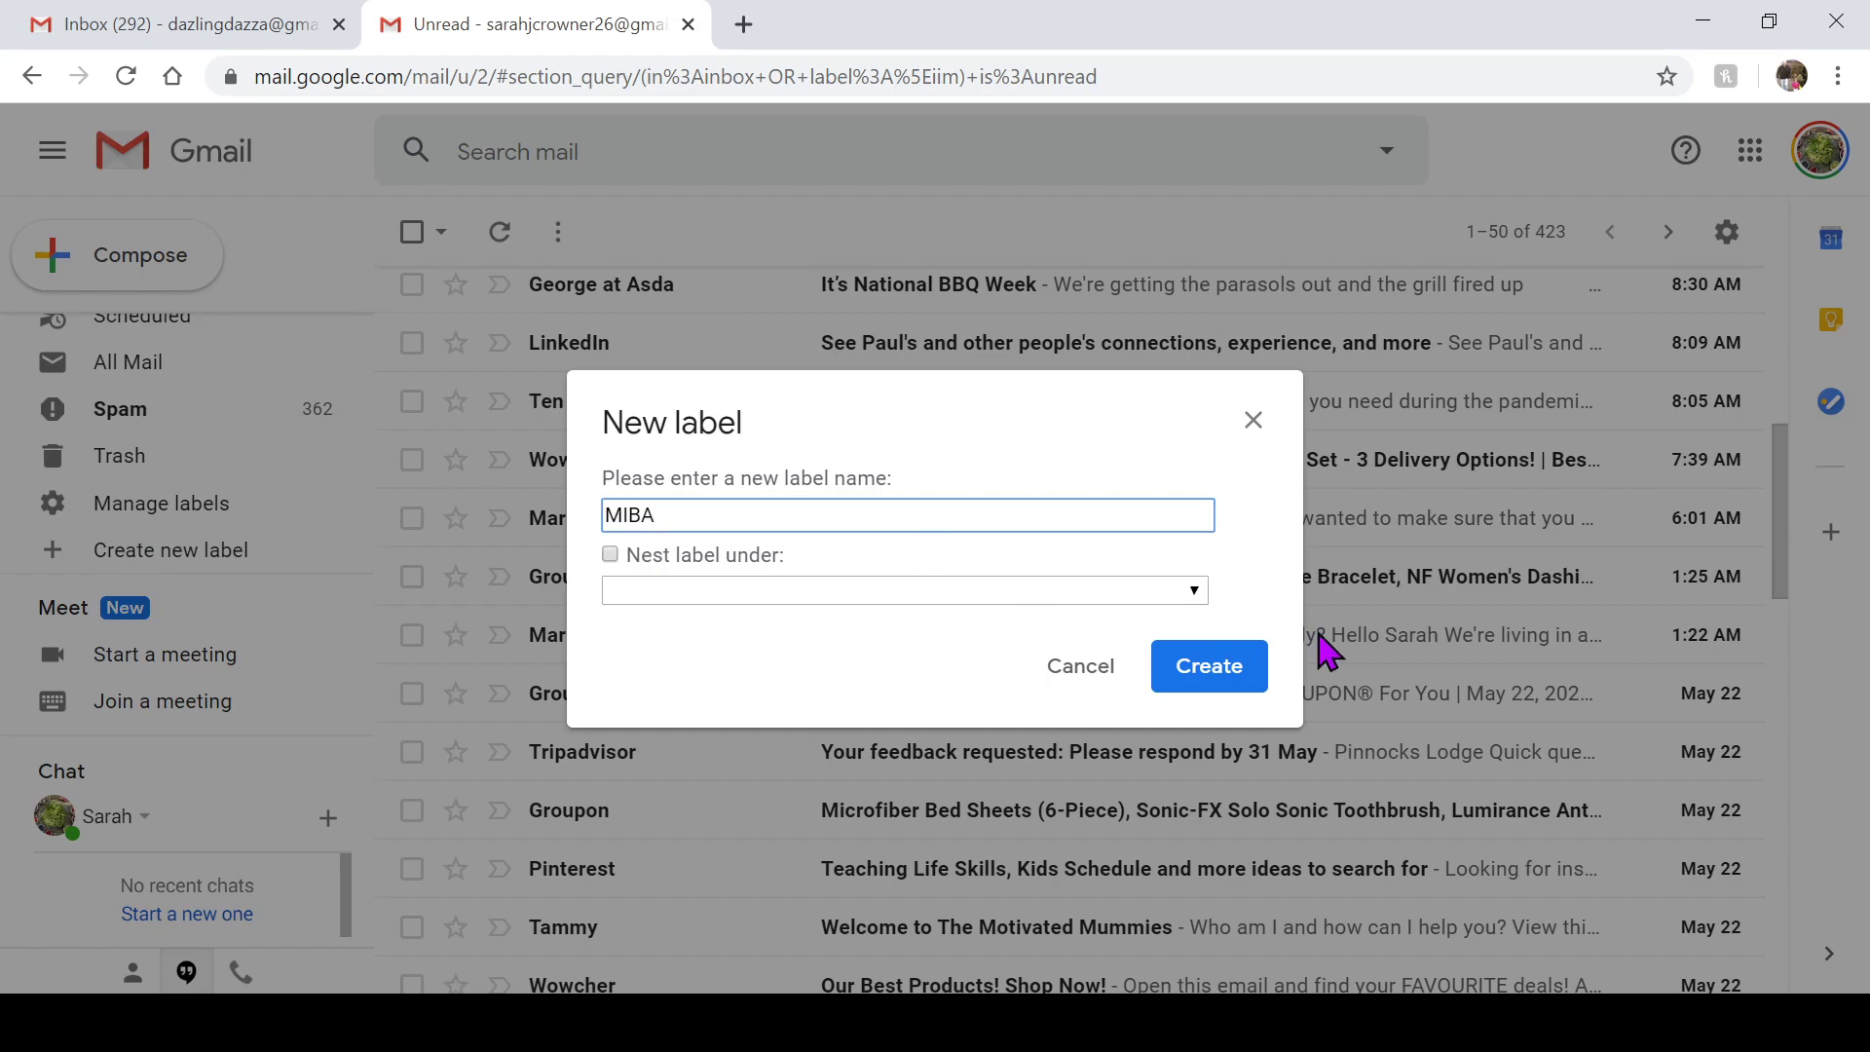
left_click(1218, 680)
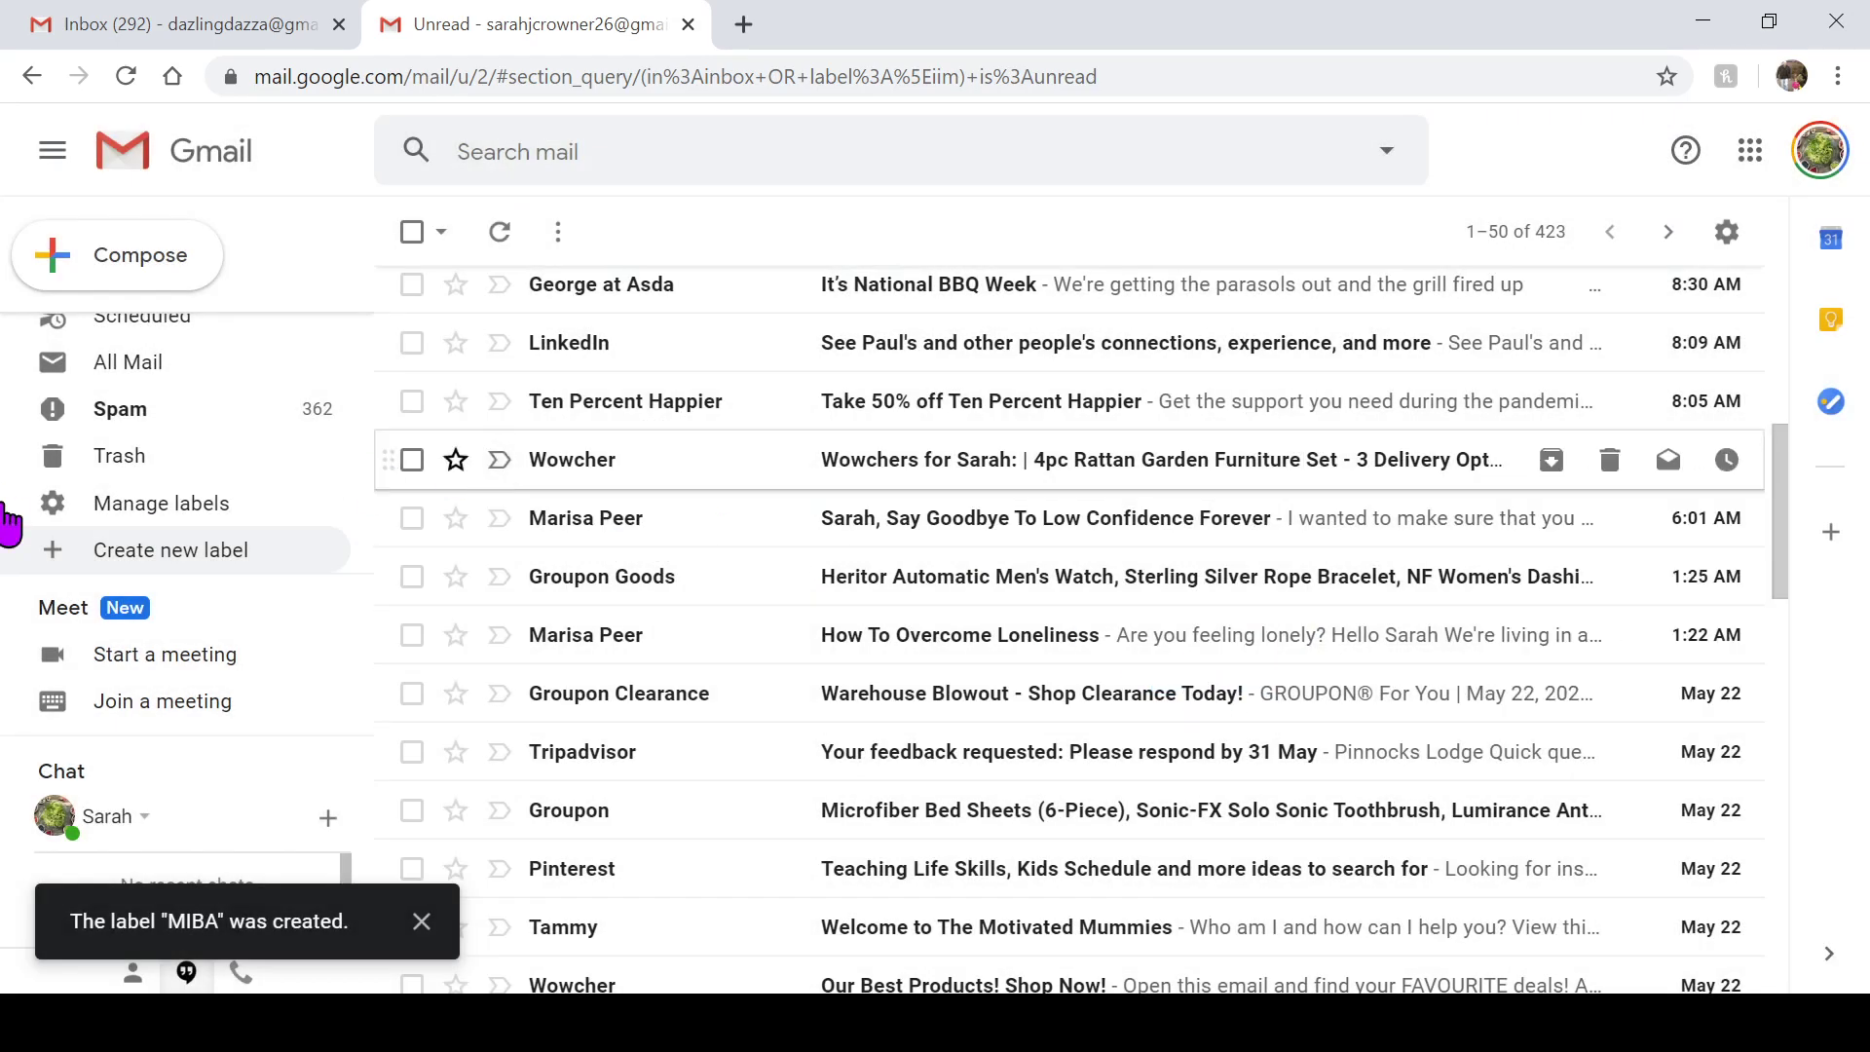
scroll(117, 489, "up", 3)
scroll(122, 494, "up", 2)
scroll(123, 494, "up", 2)
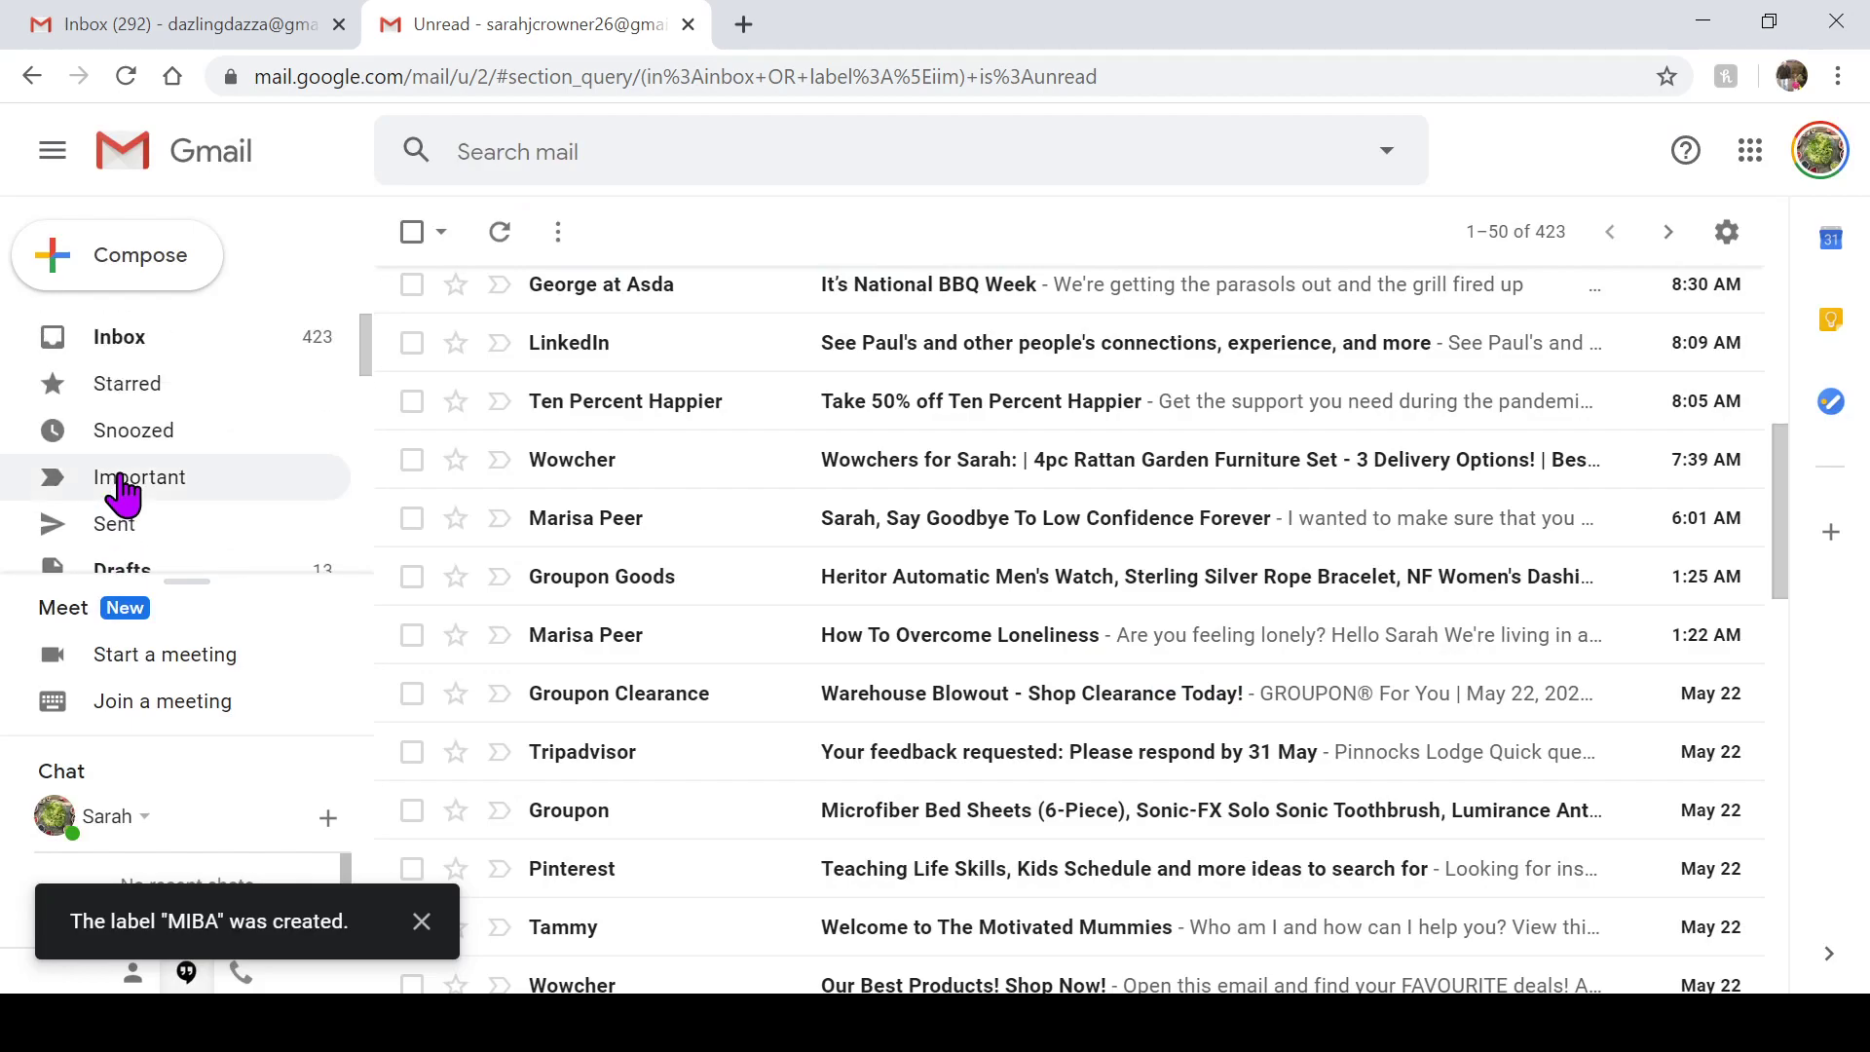
scroll(124, 494, "down", 1)
scroll(127, 491, "down", 1)
scroll(129, 467, "down", 1)
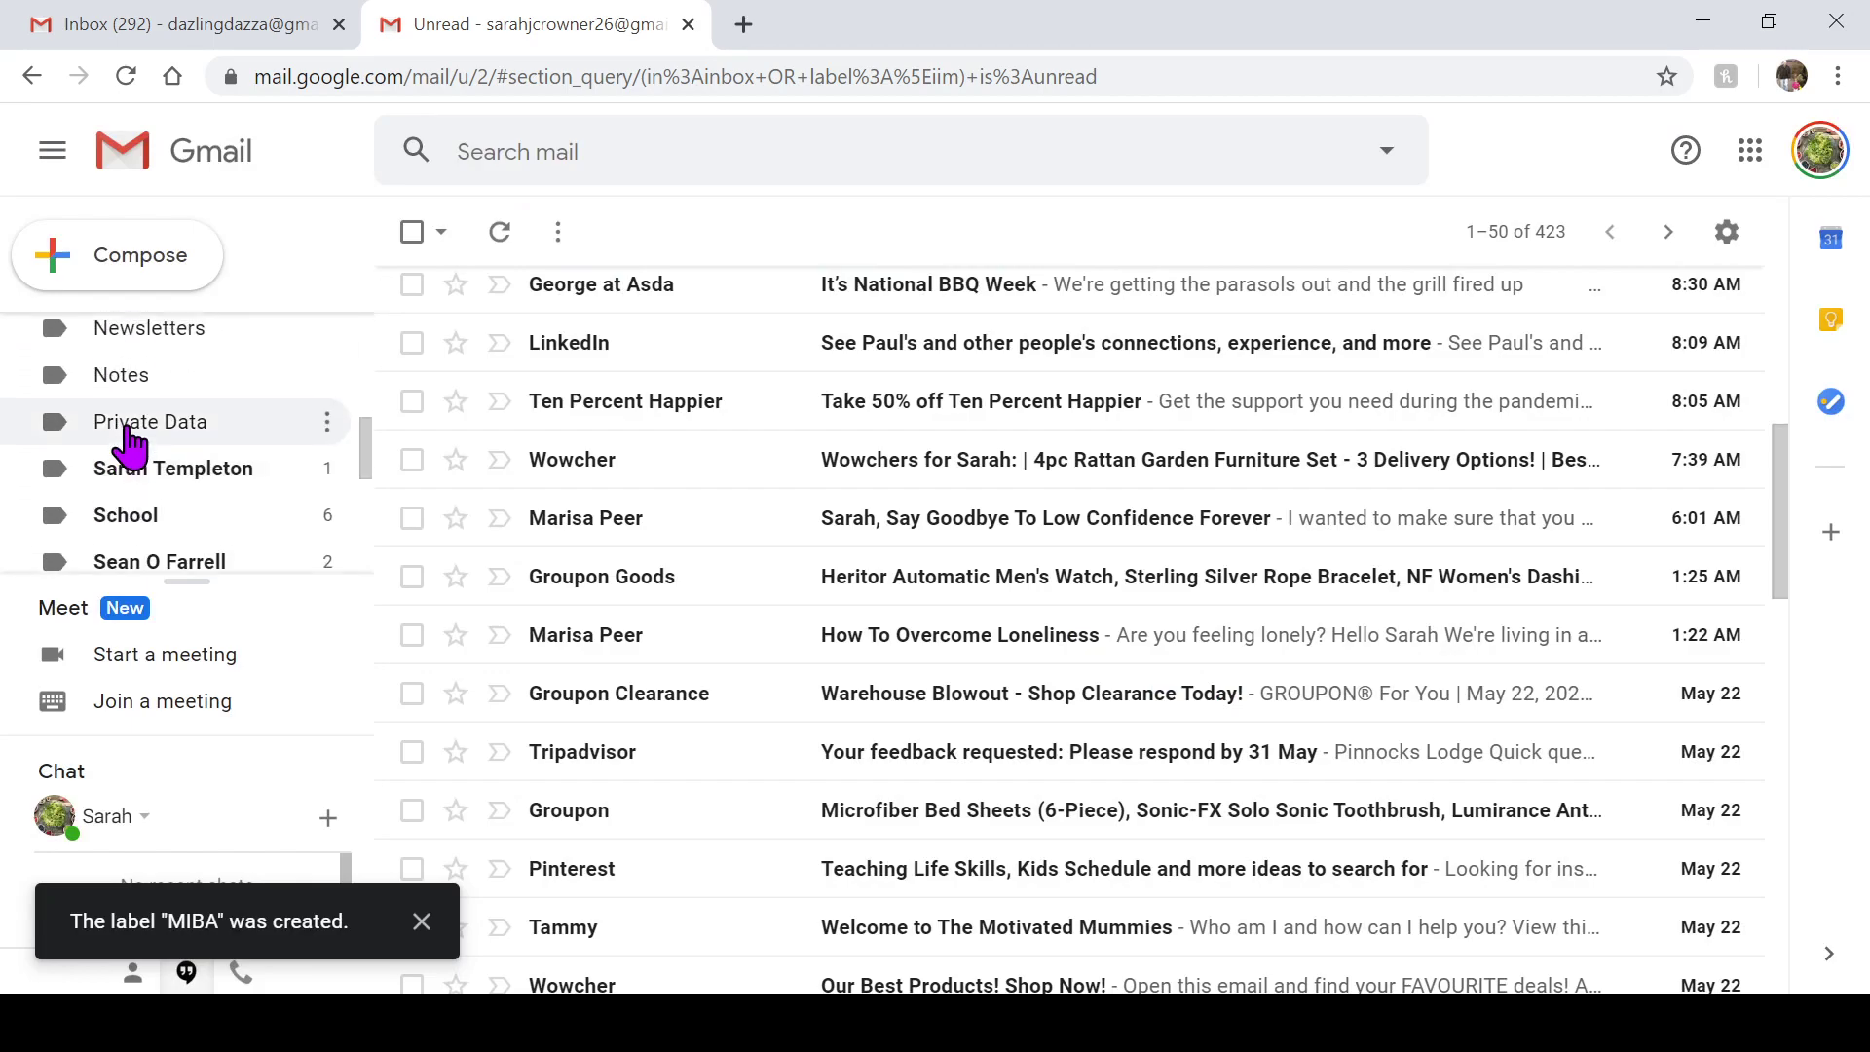
scroll(130, 440, "up", 1)
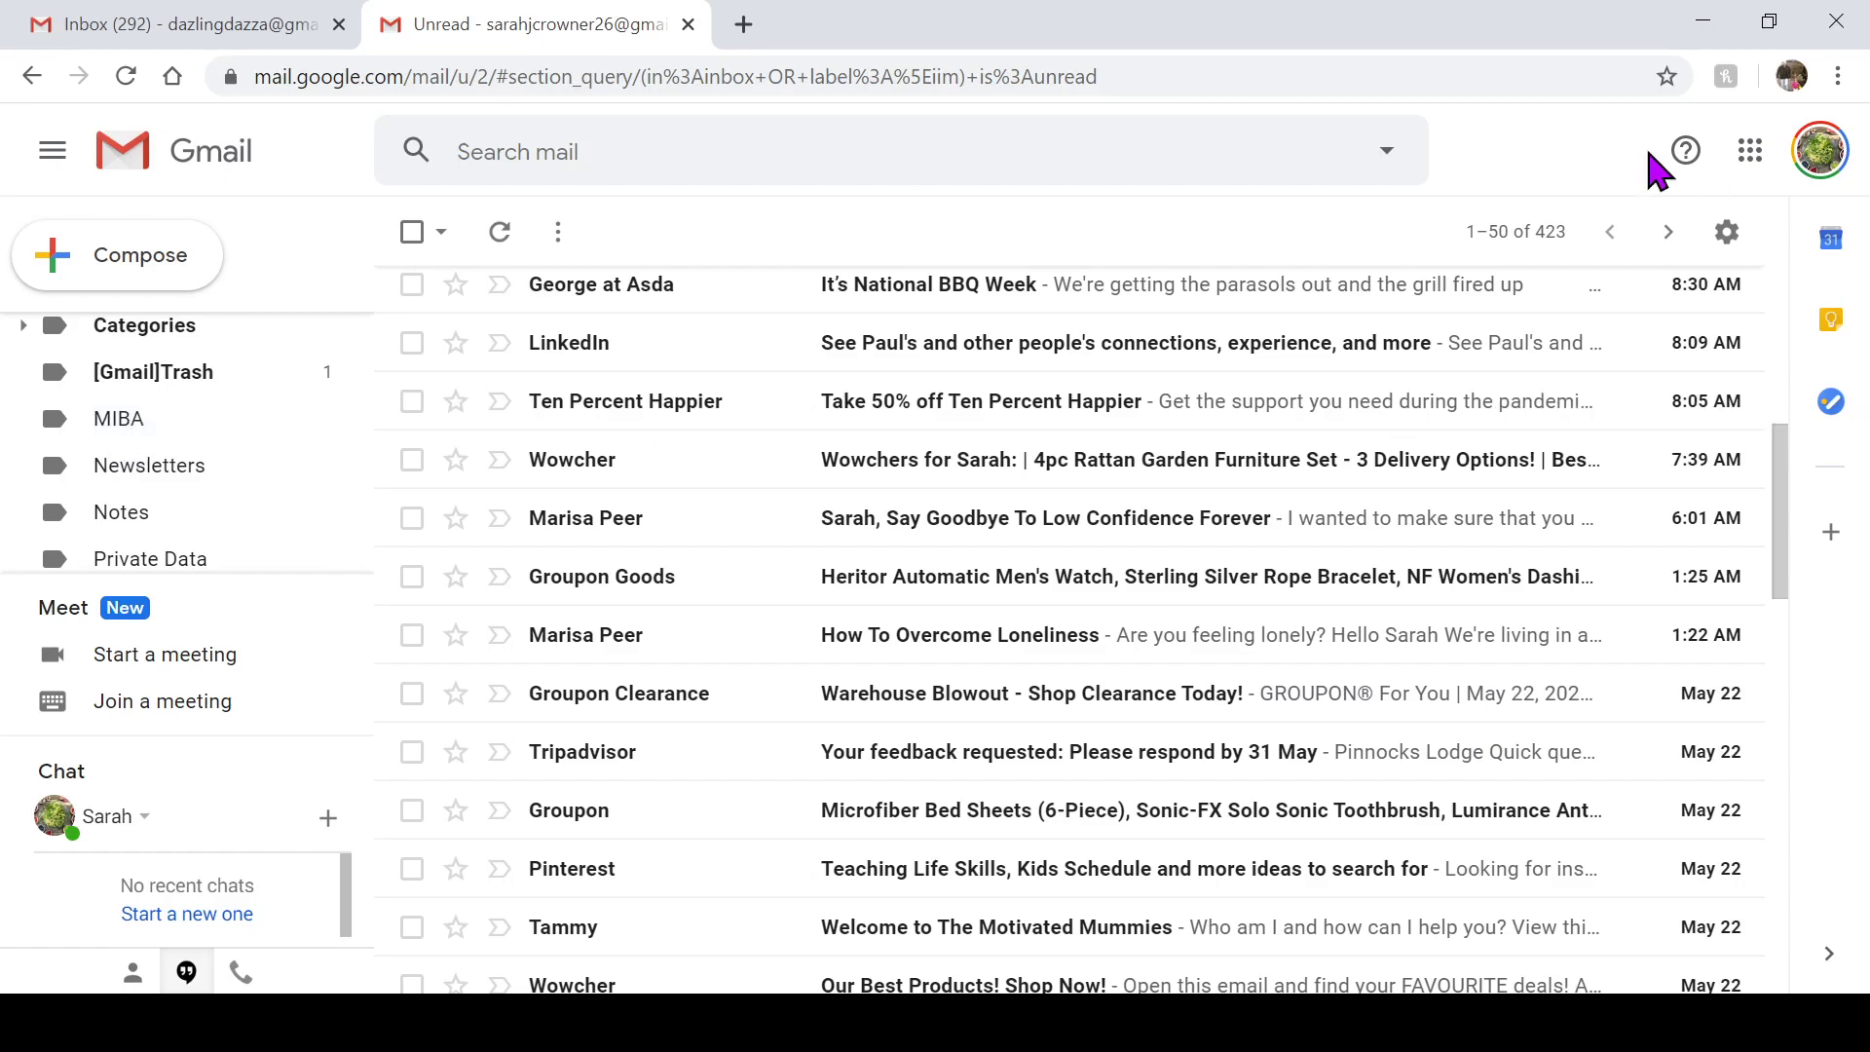
Bring up the Newest/Oldest sort order options for the message list
left_click(1527, 249)
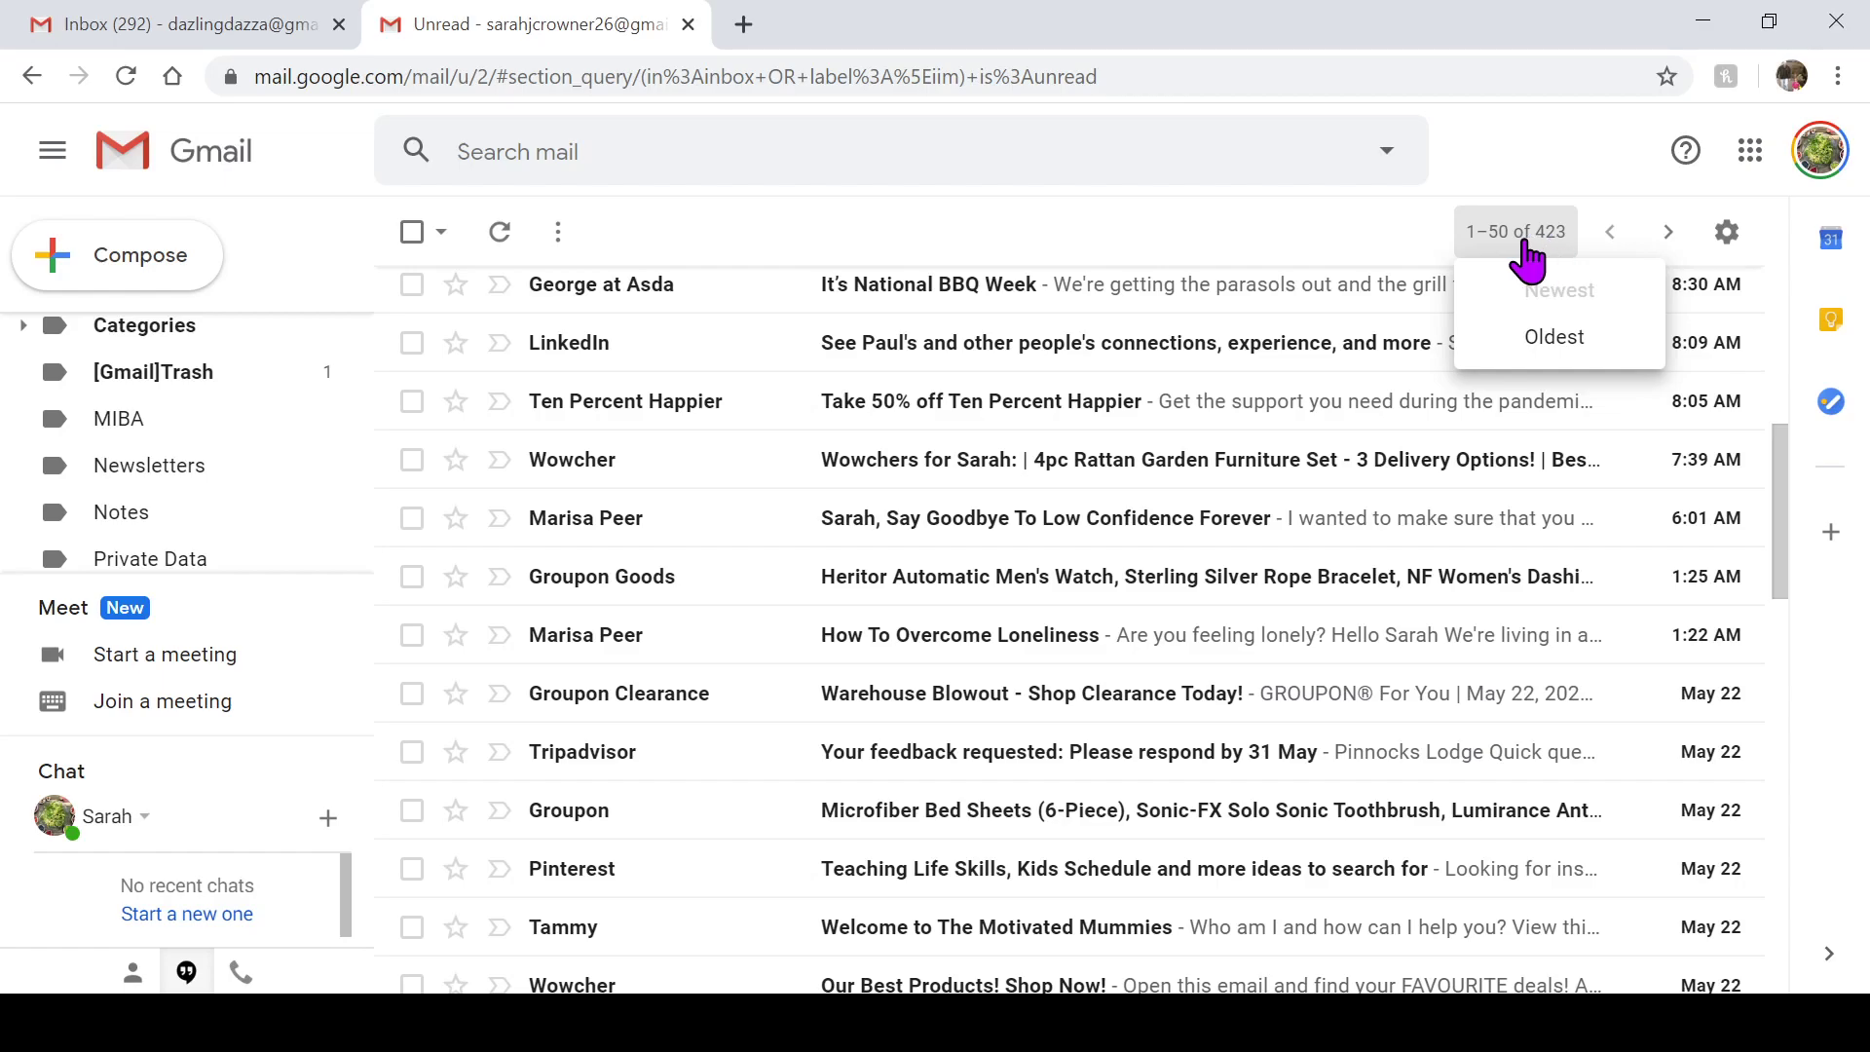
Search the mailbox for 'wowcher', returning about 145 messages
left_click(1527, 256)
left_click(582, 151)
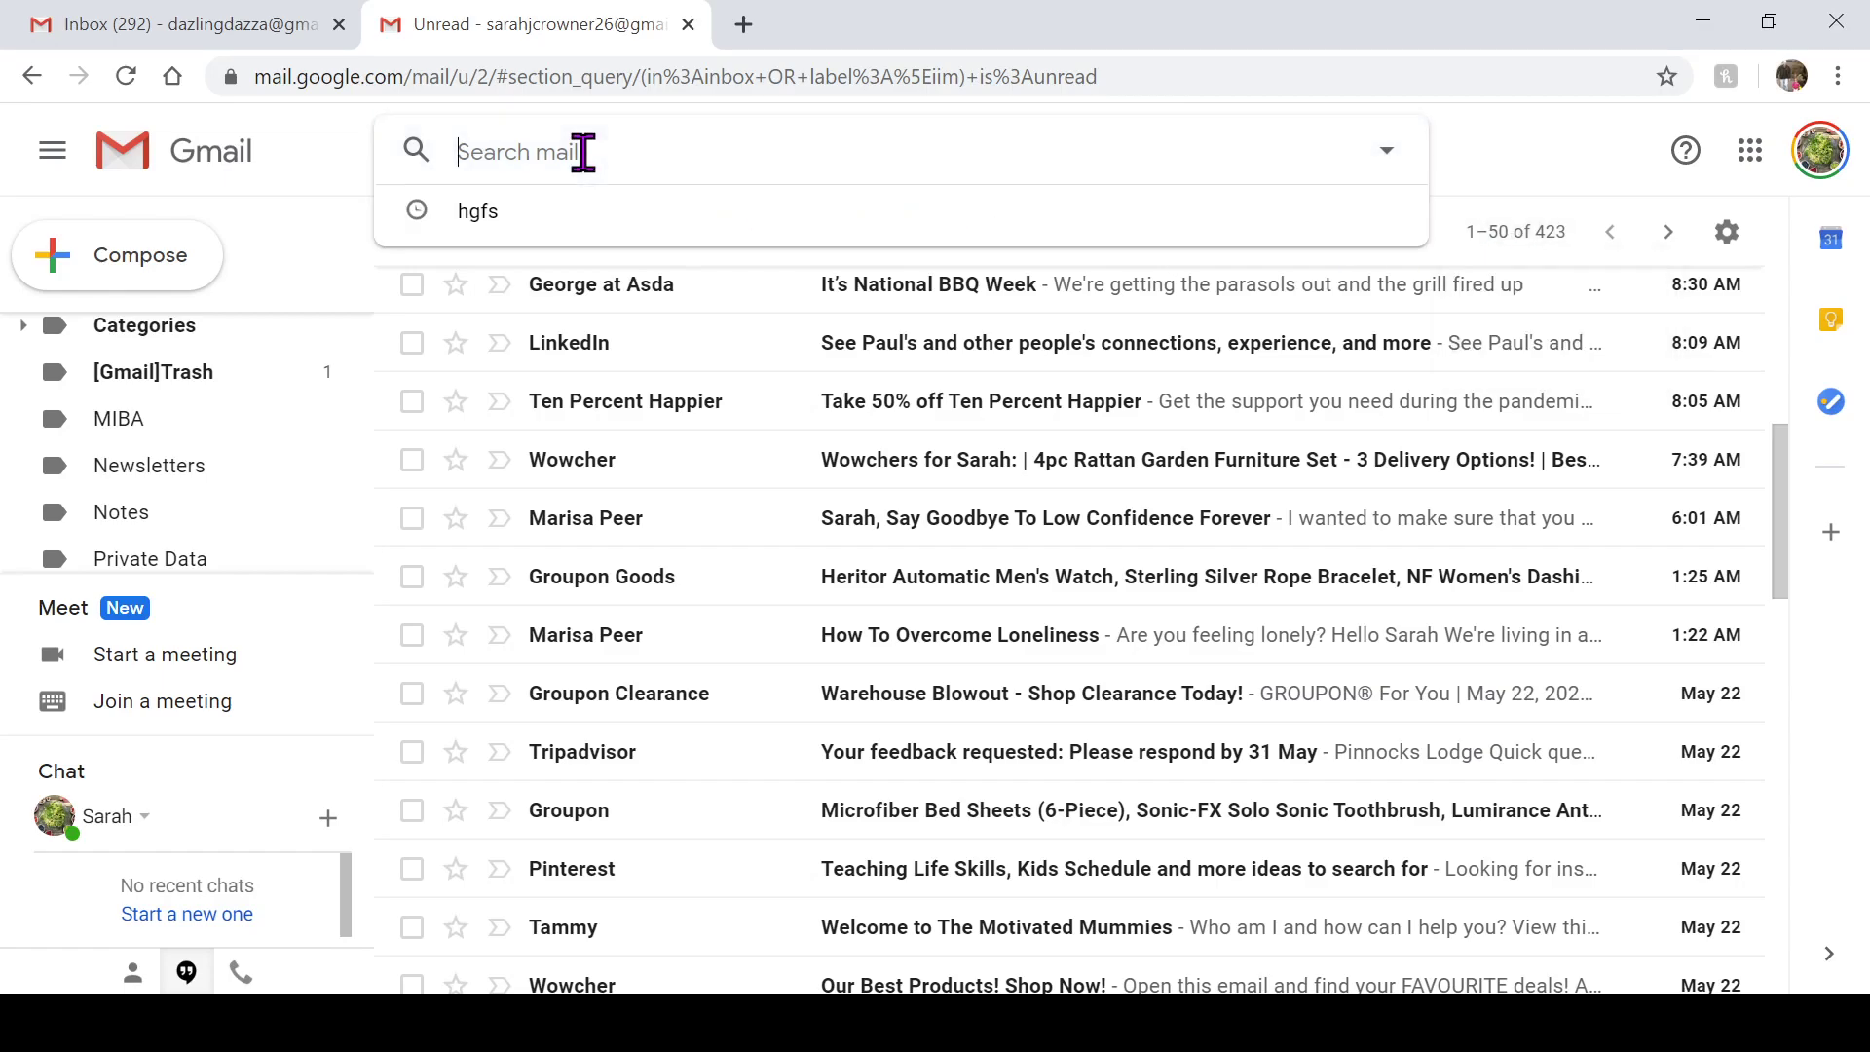
type("Wow")
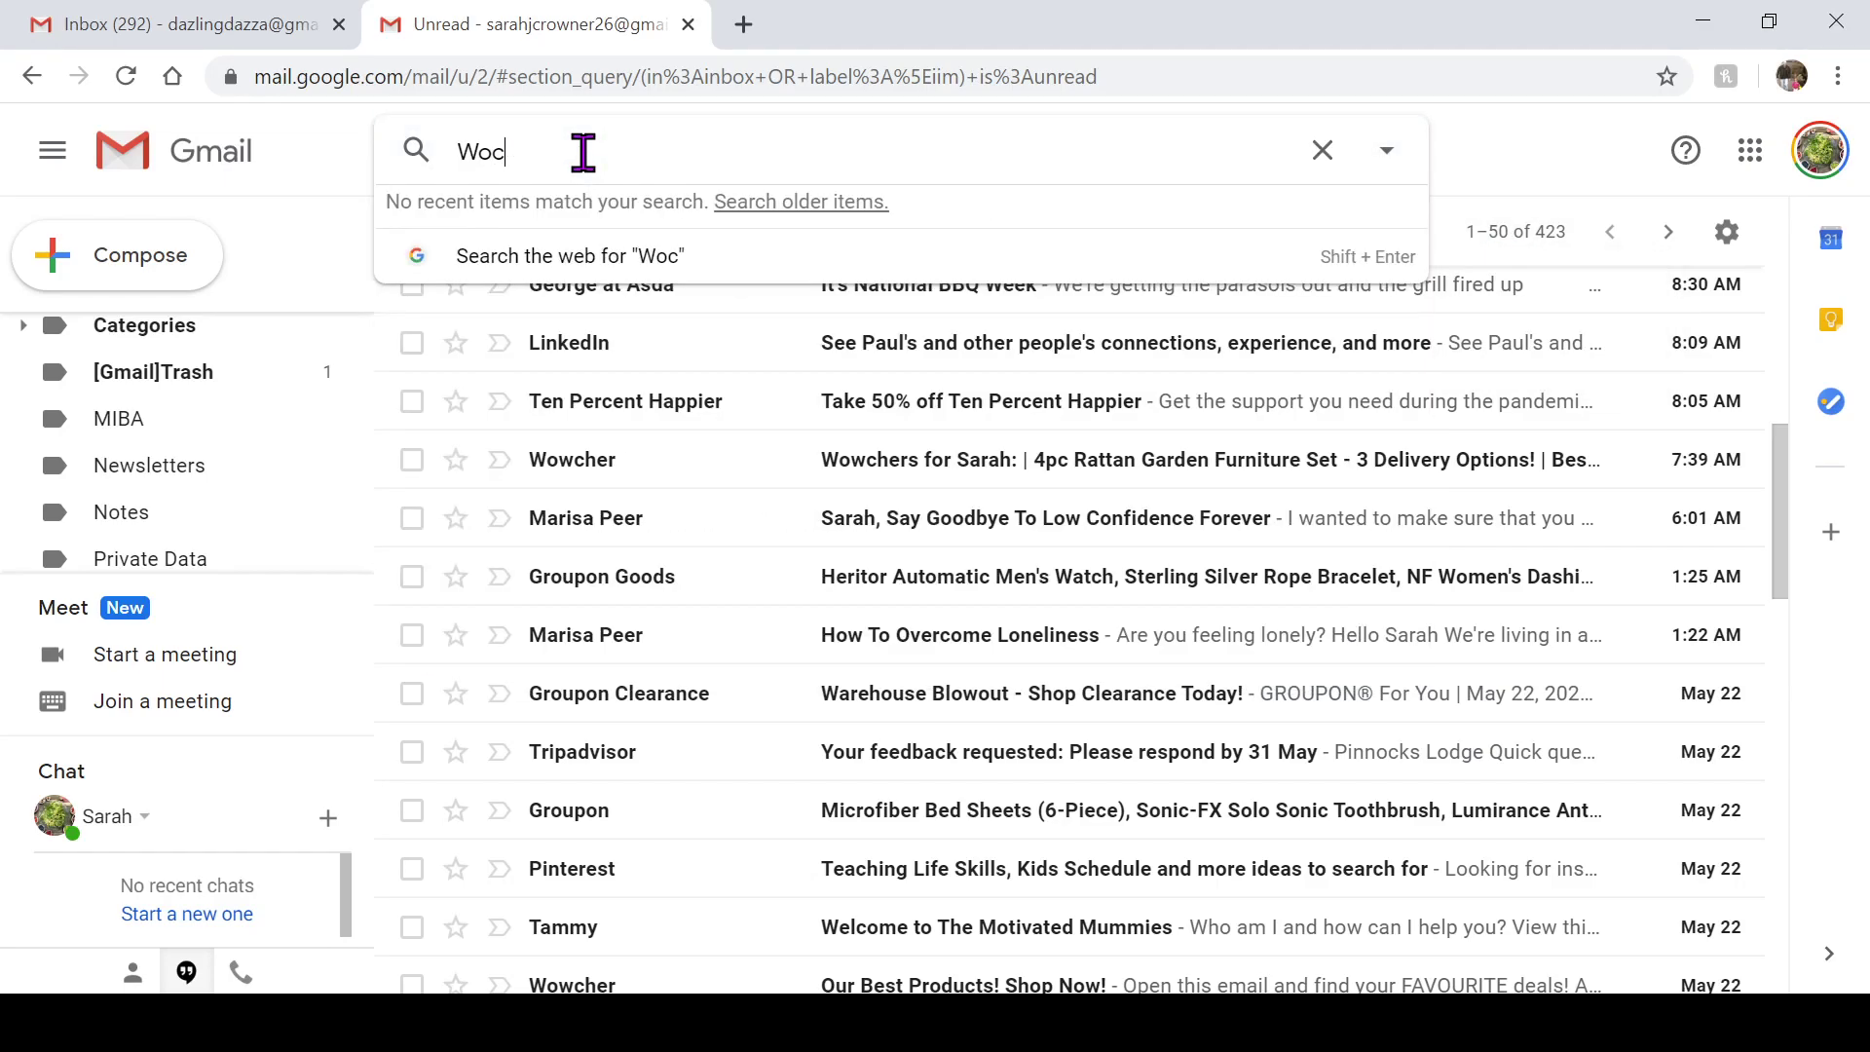
type("cher")
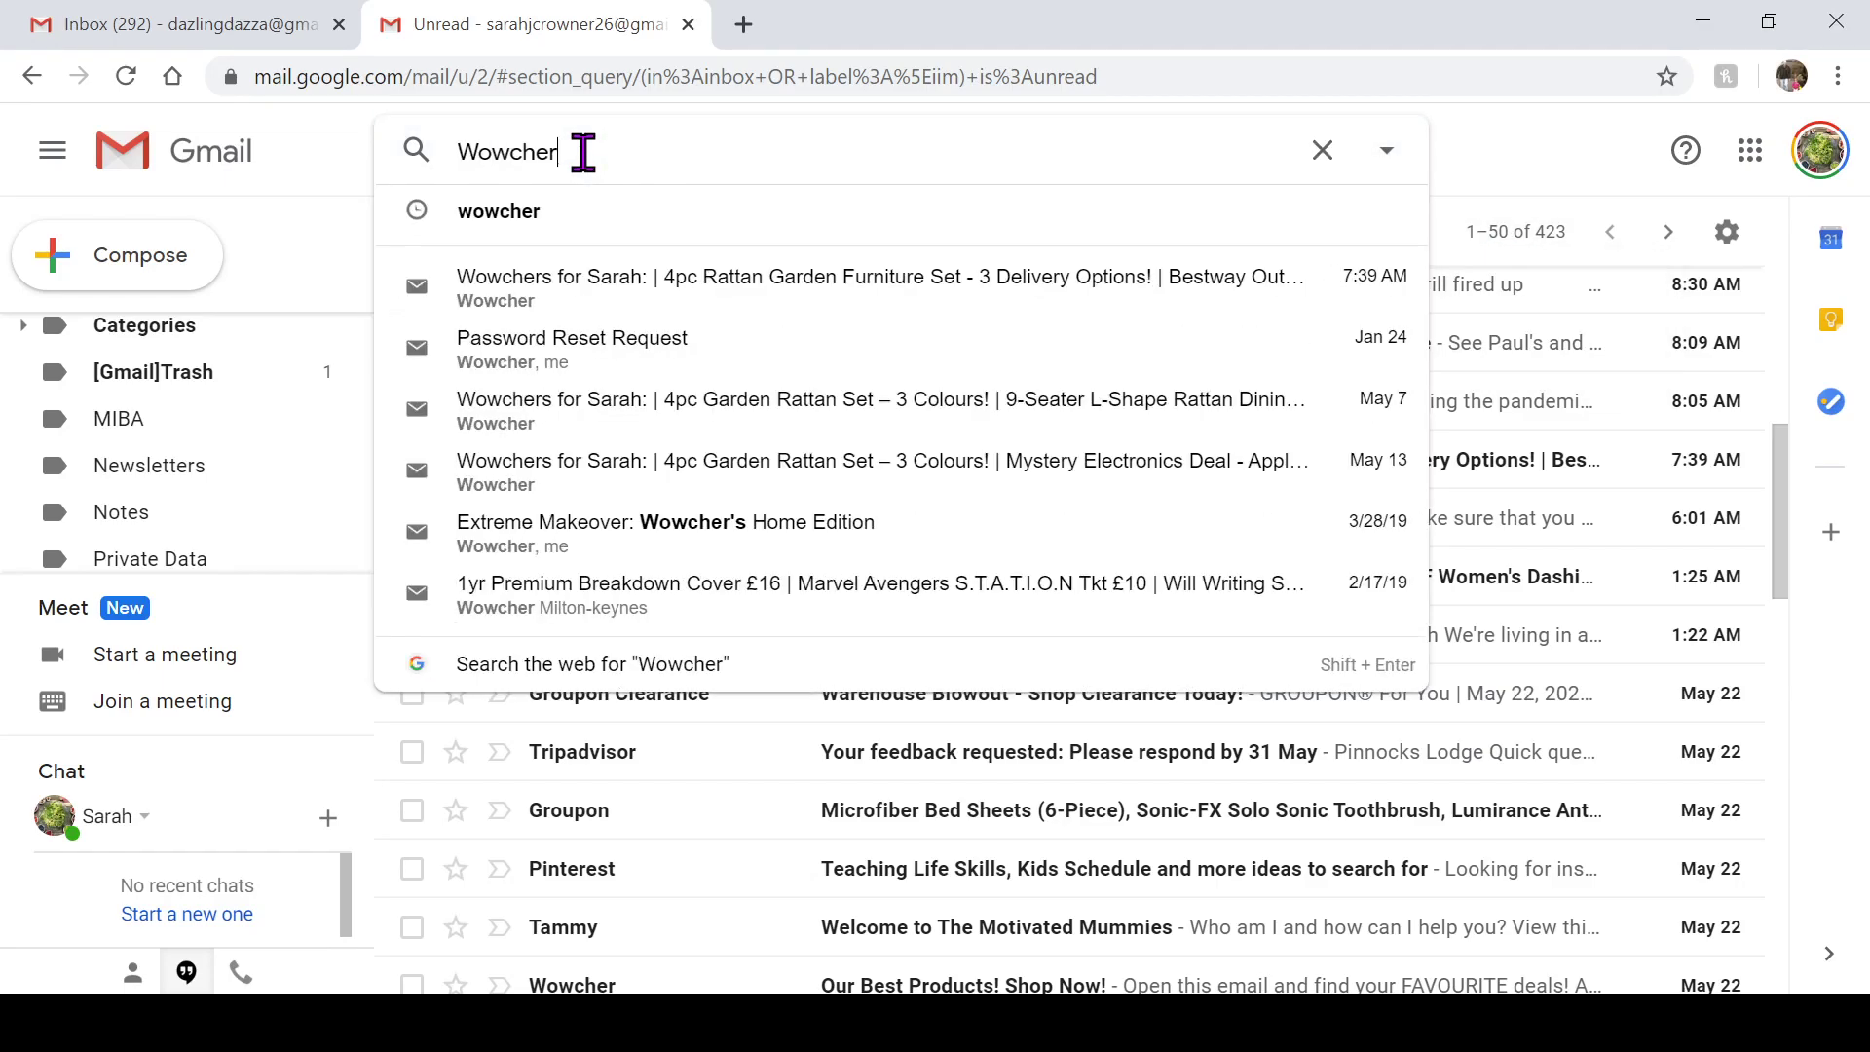
left_click(543, 213)
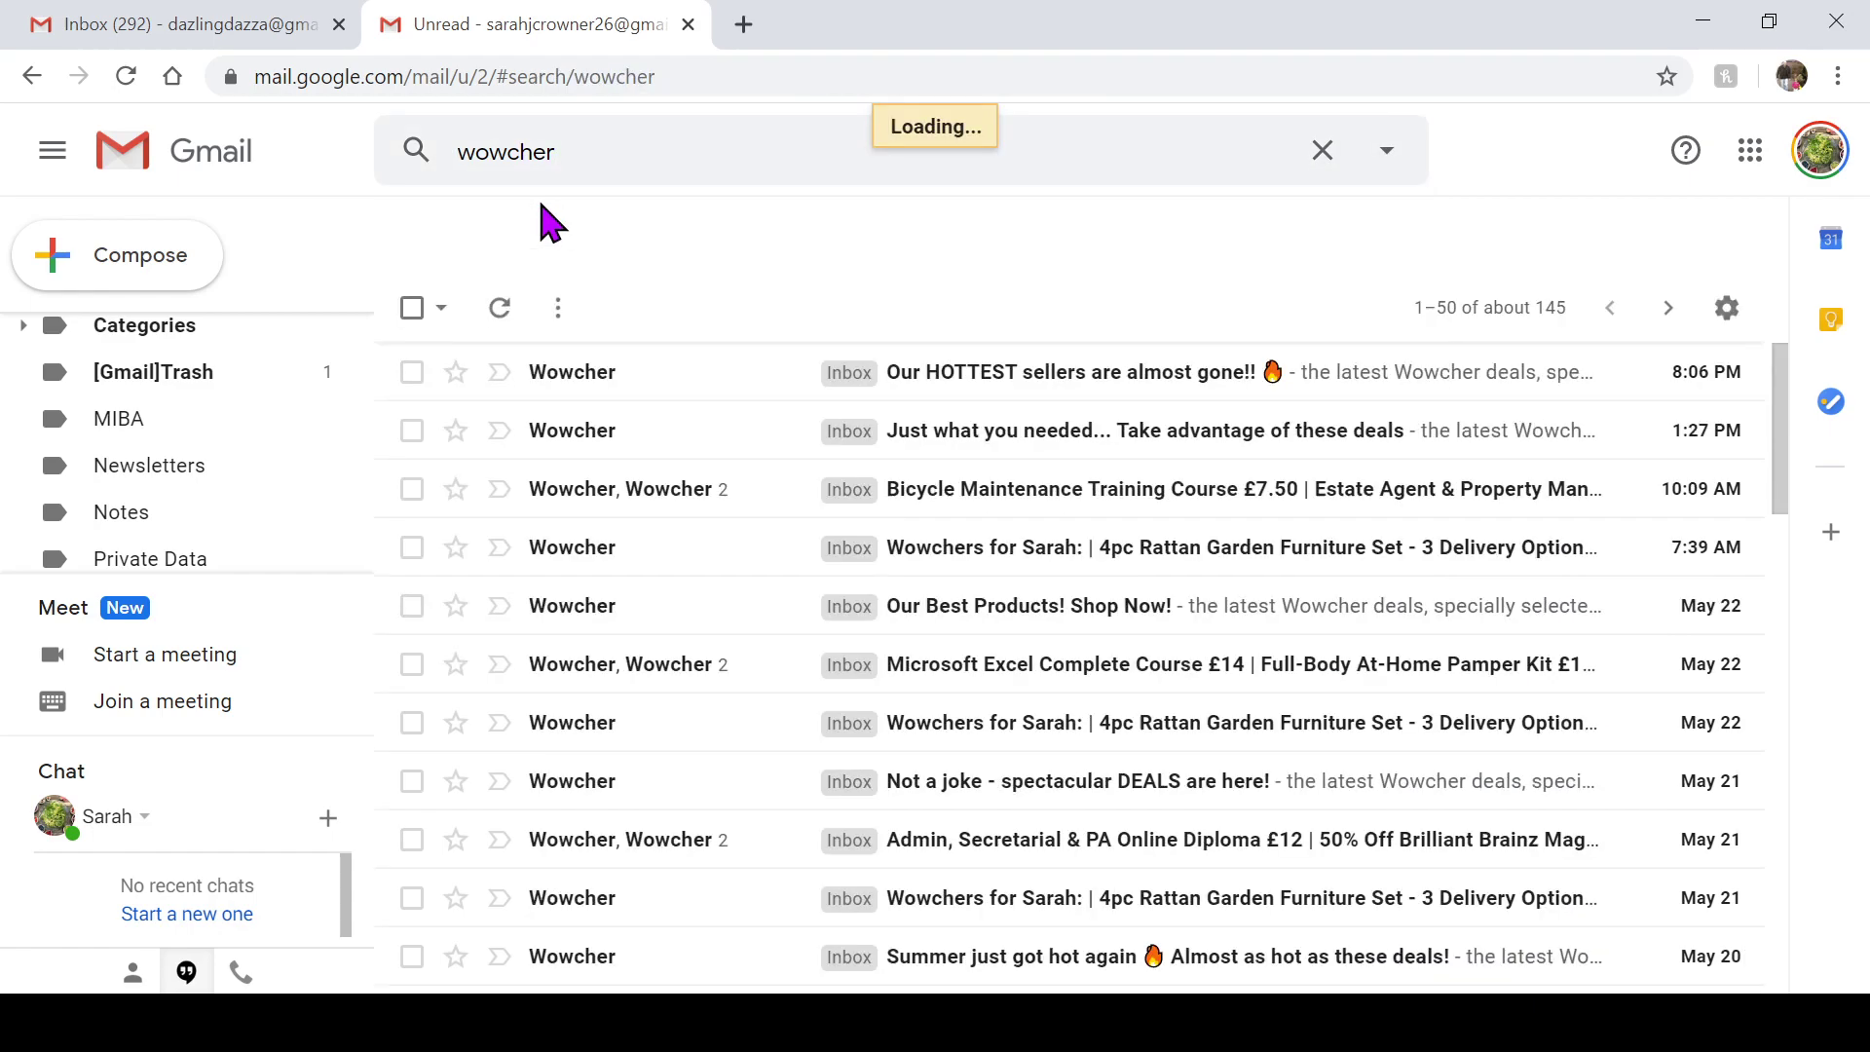
Trash four successive pages of Wowcher results, 50 conversations each
left_click(412, 307)
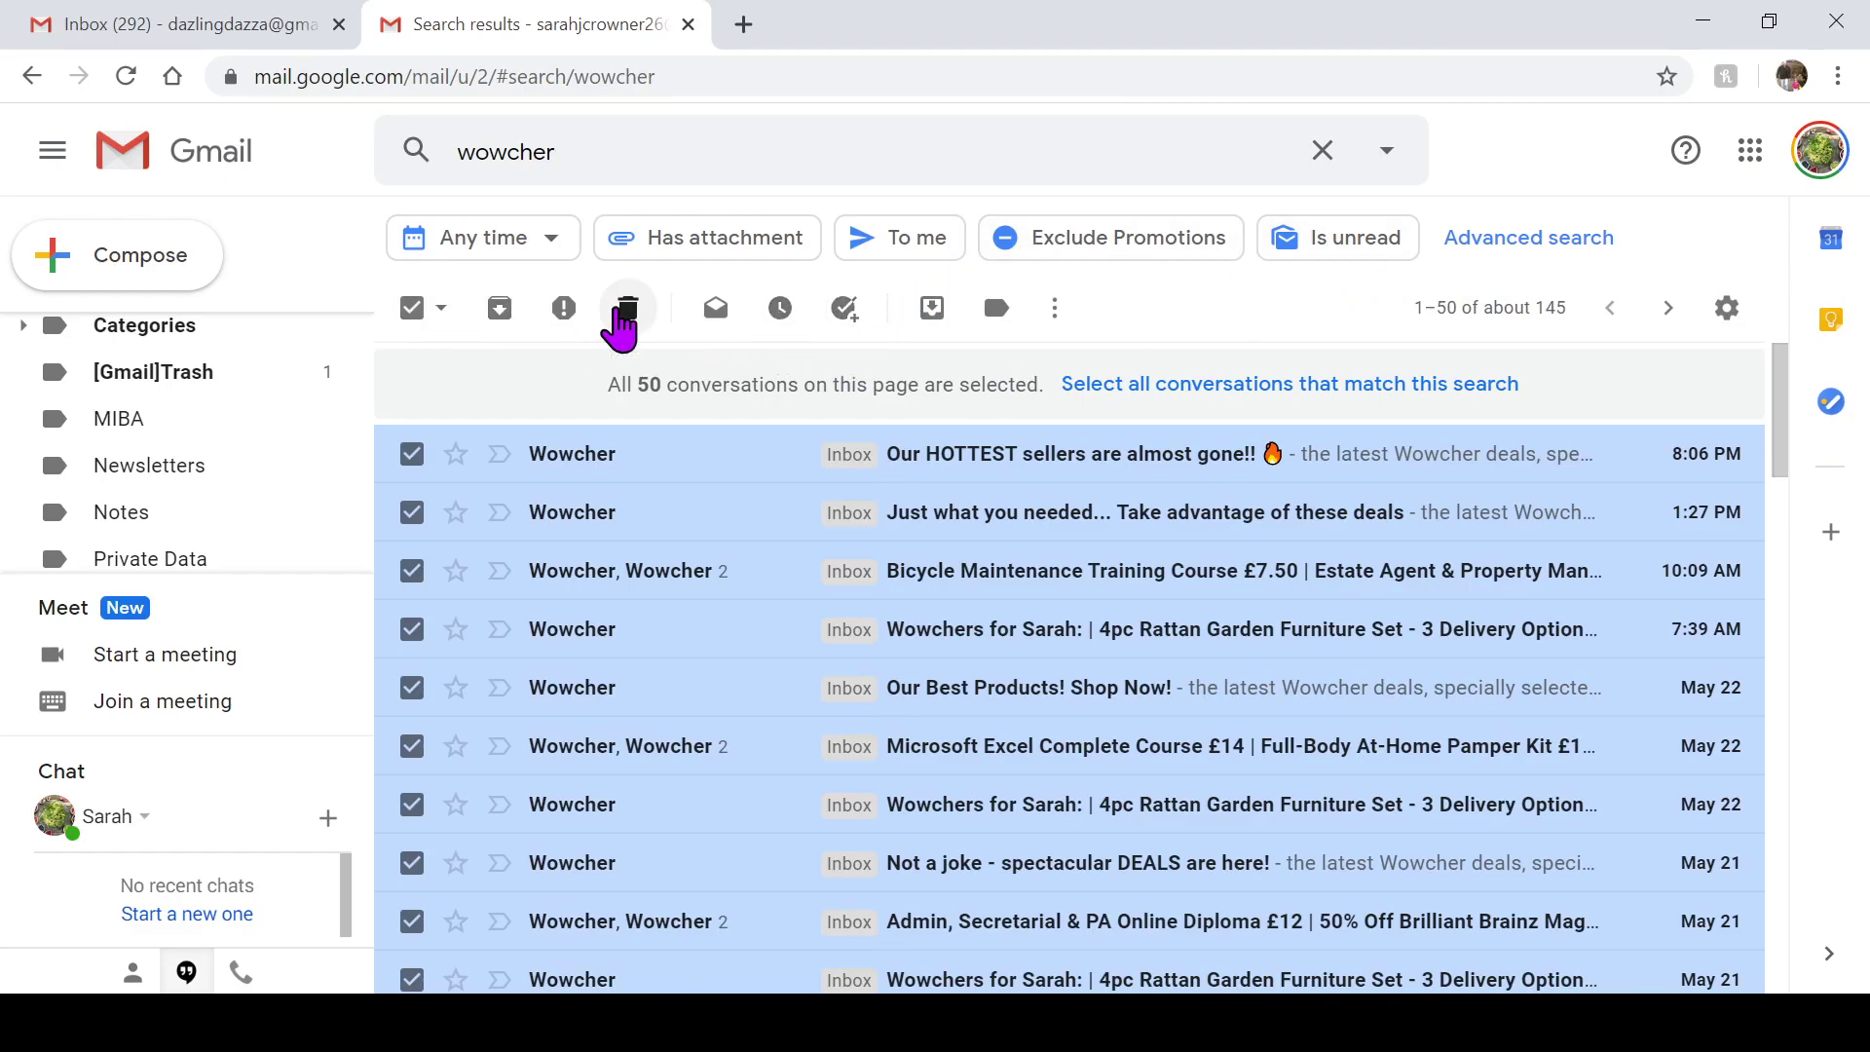
left_click(624, 311)
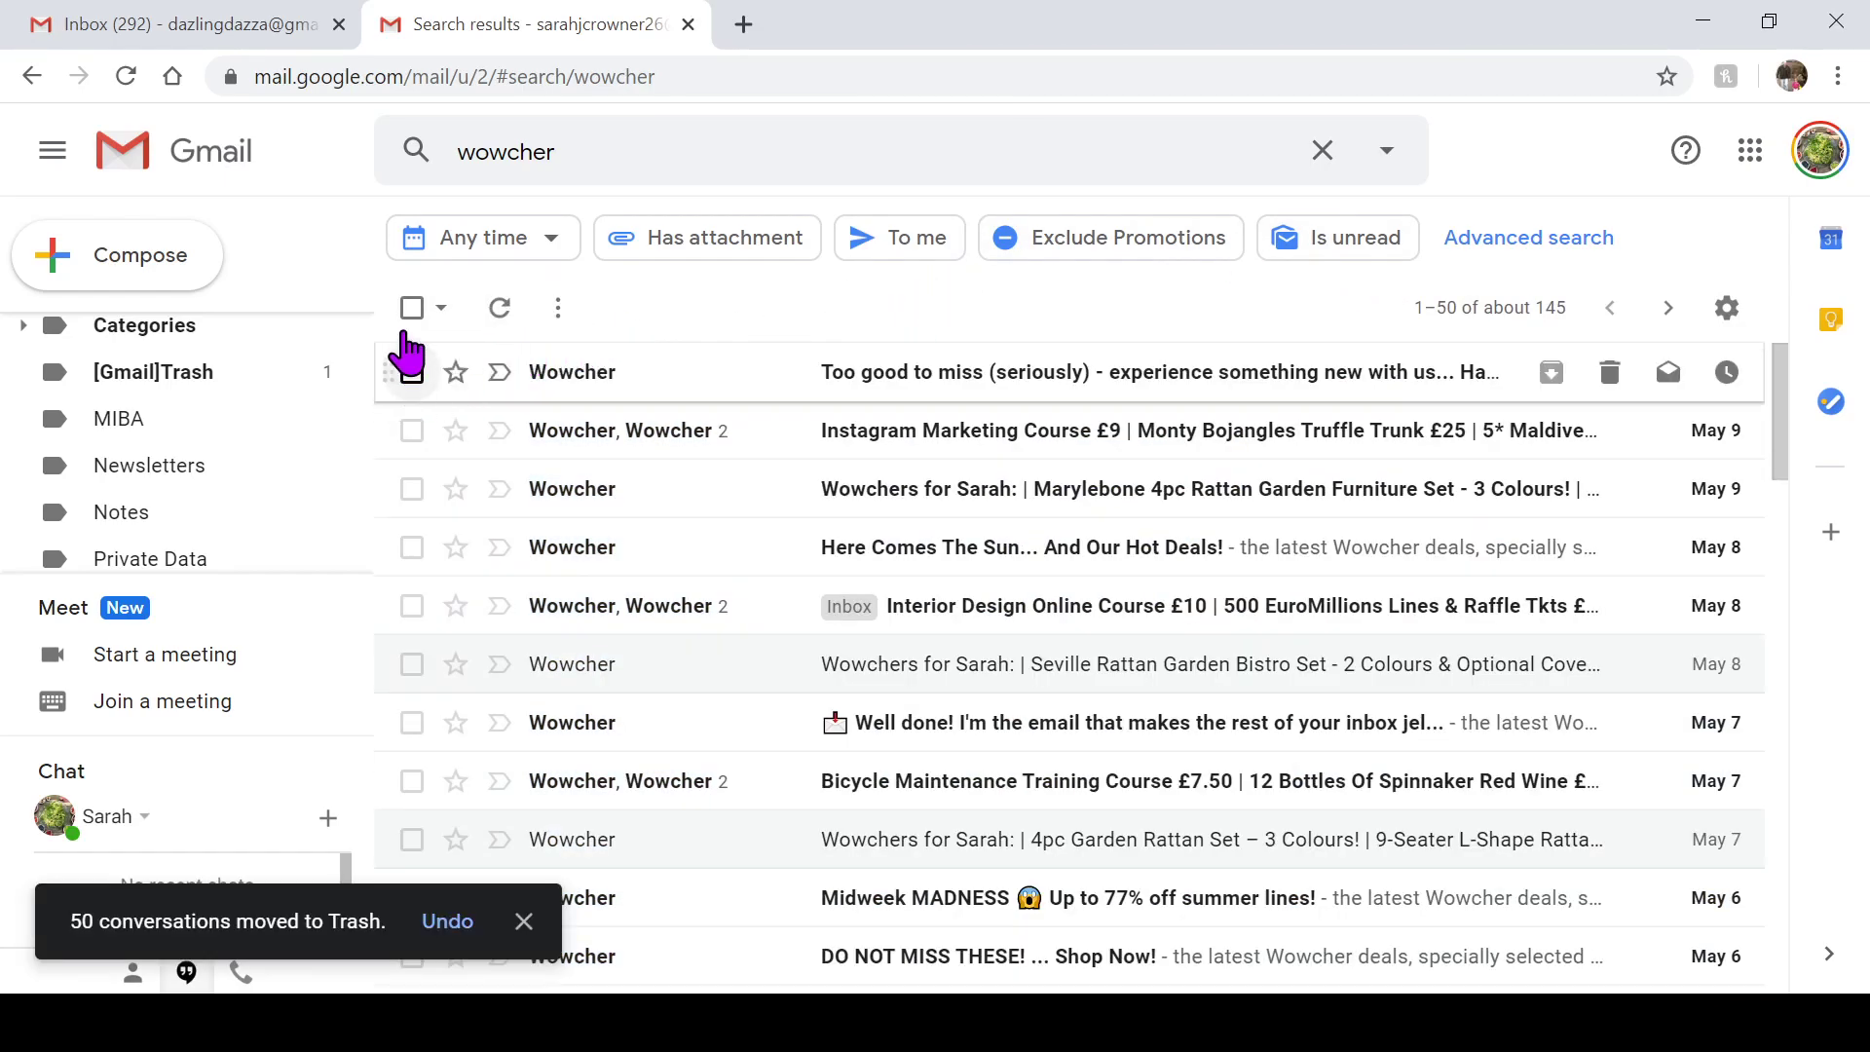
left_click(411, 306)
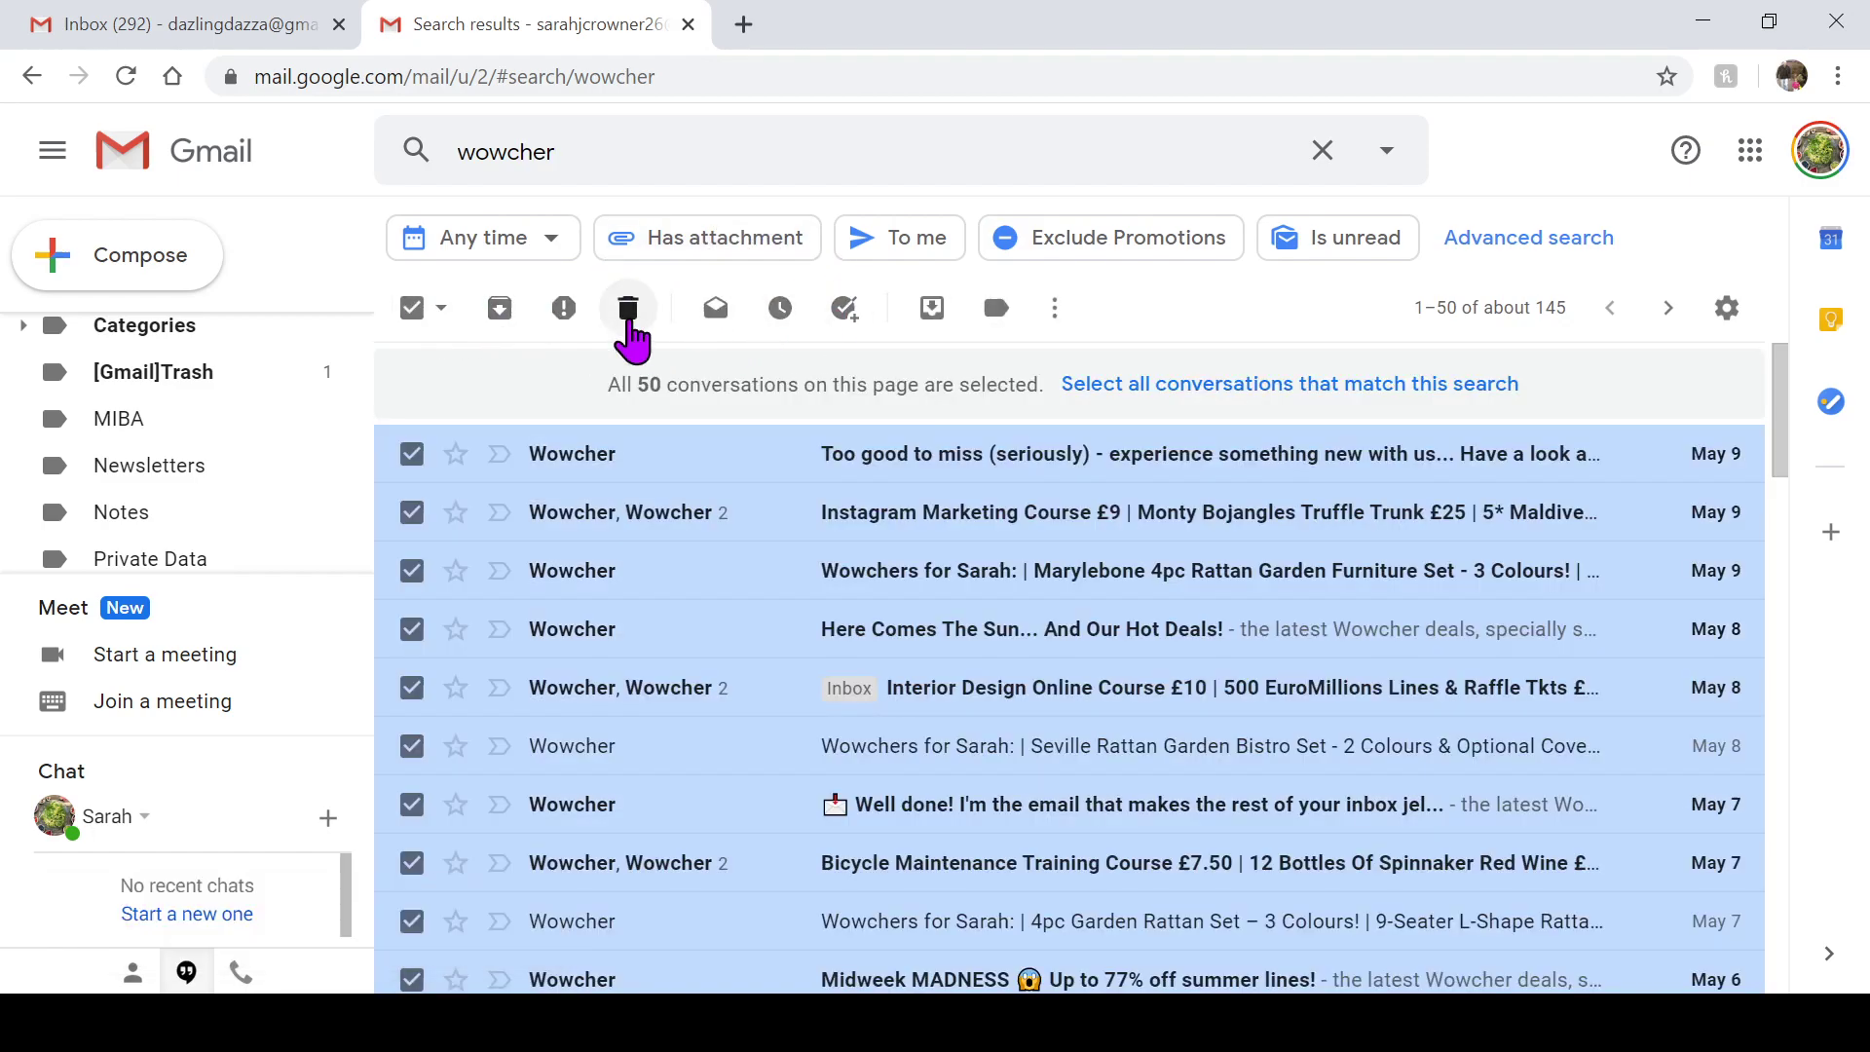
left_click(629, 325)
left_click(411, 310)
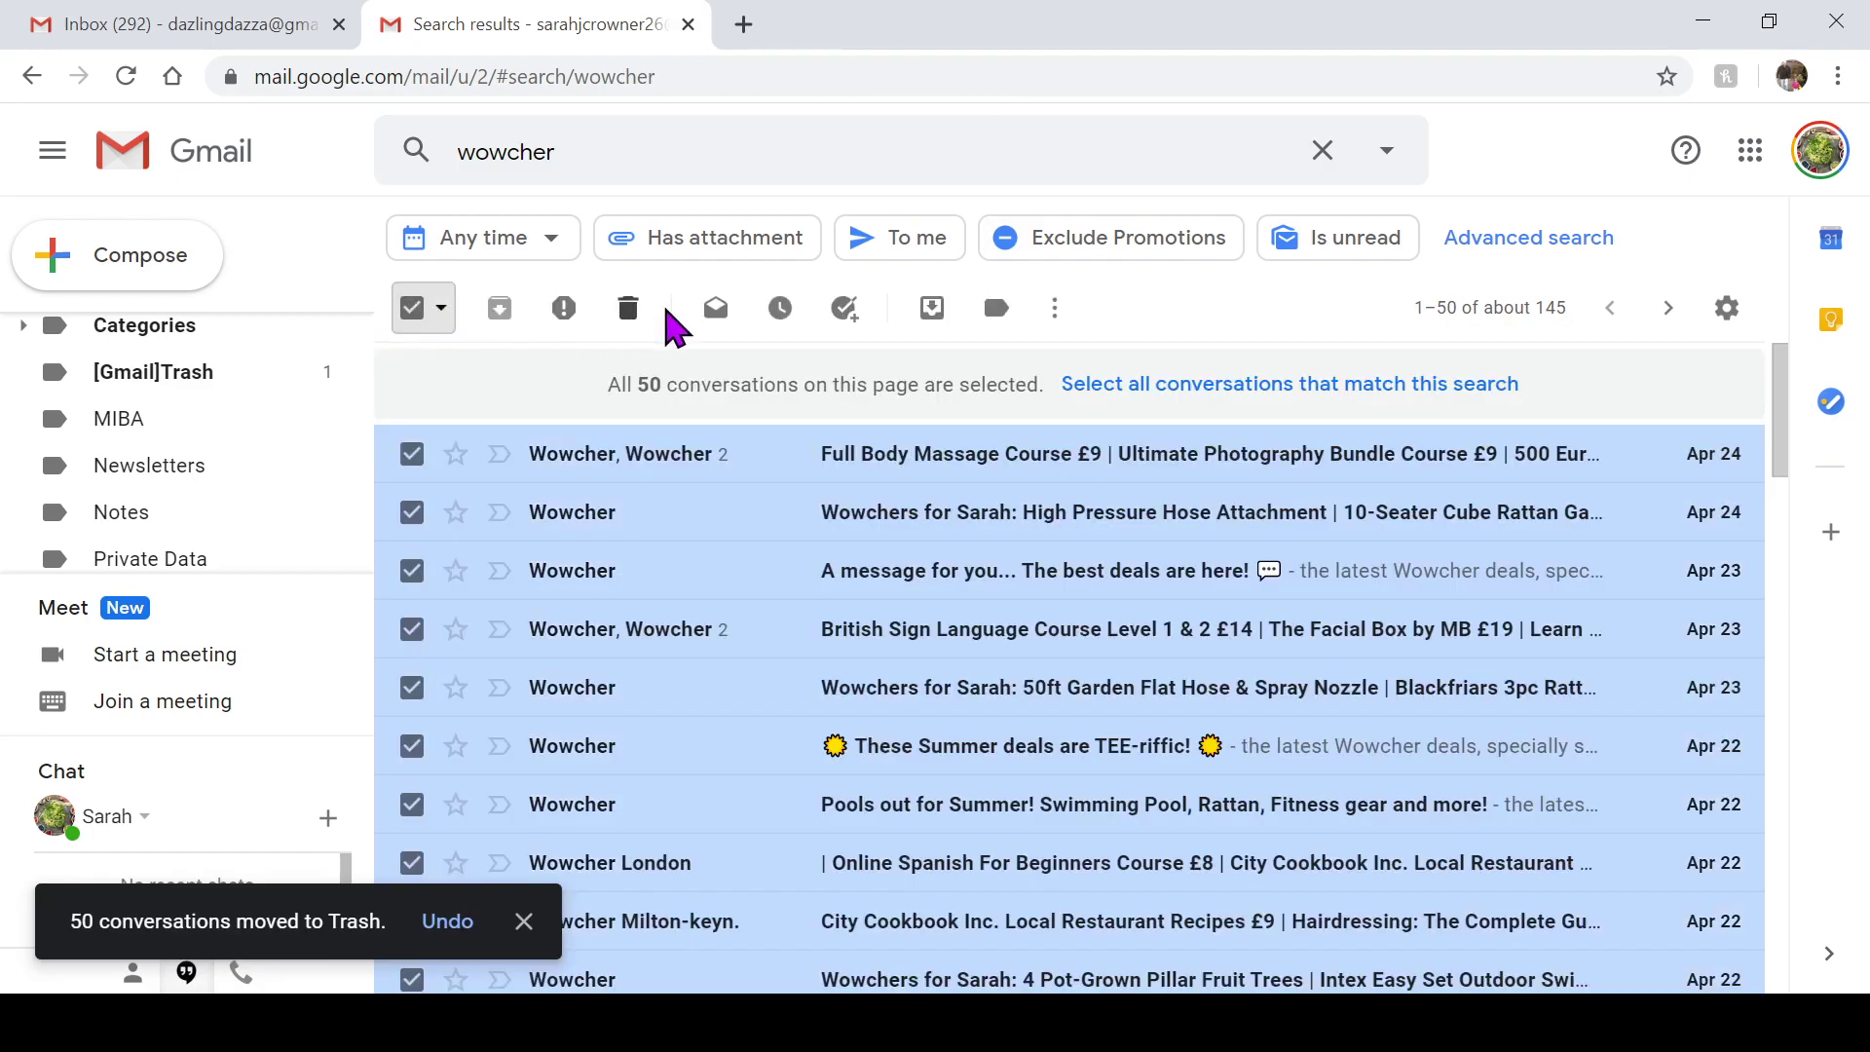
left_click(630, 312)
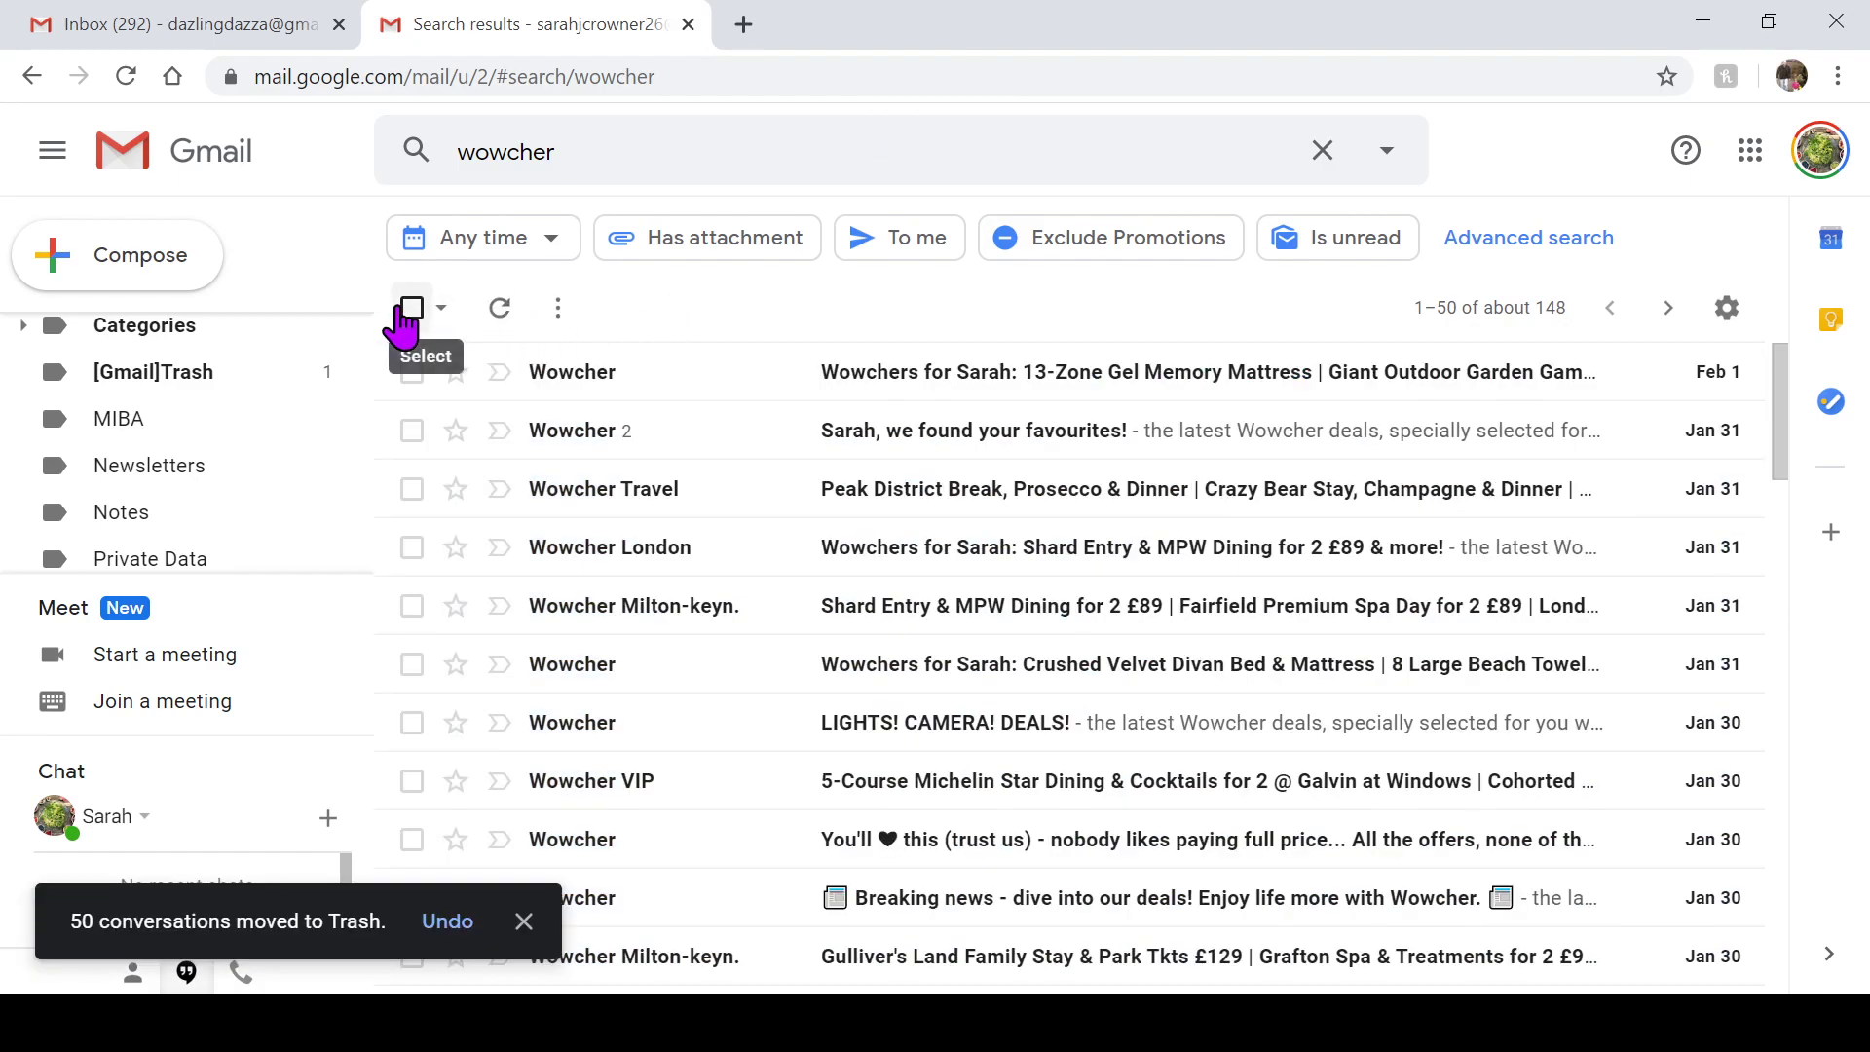
left_click(411, 312)
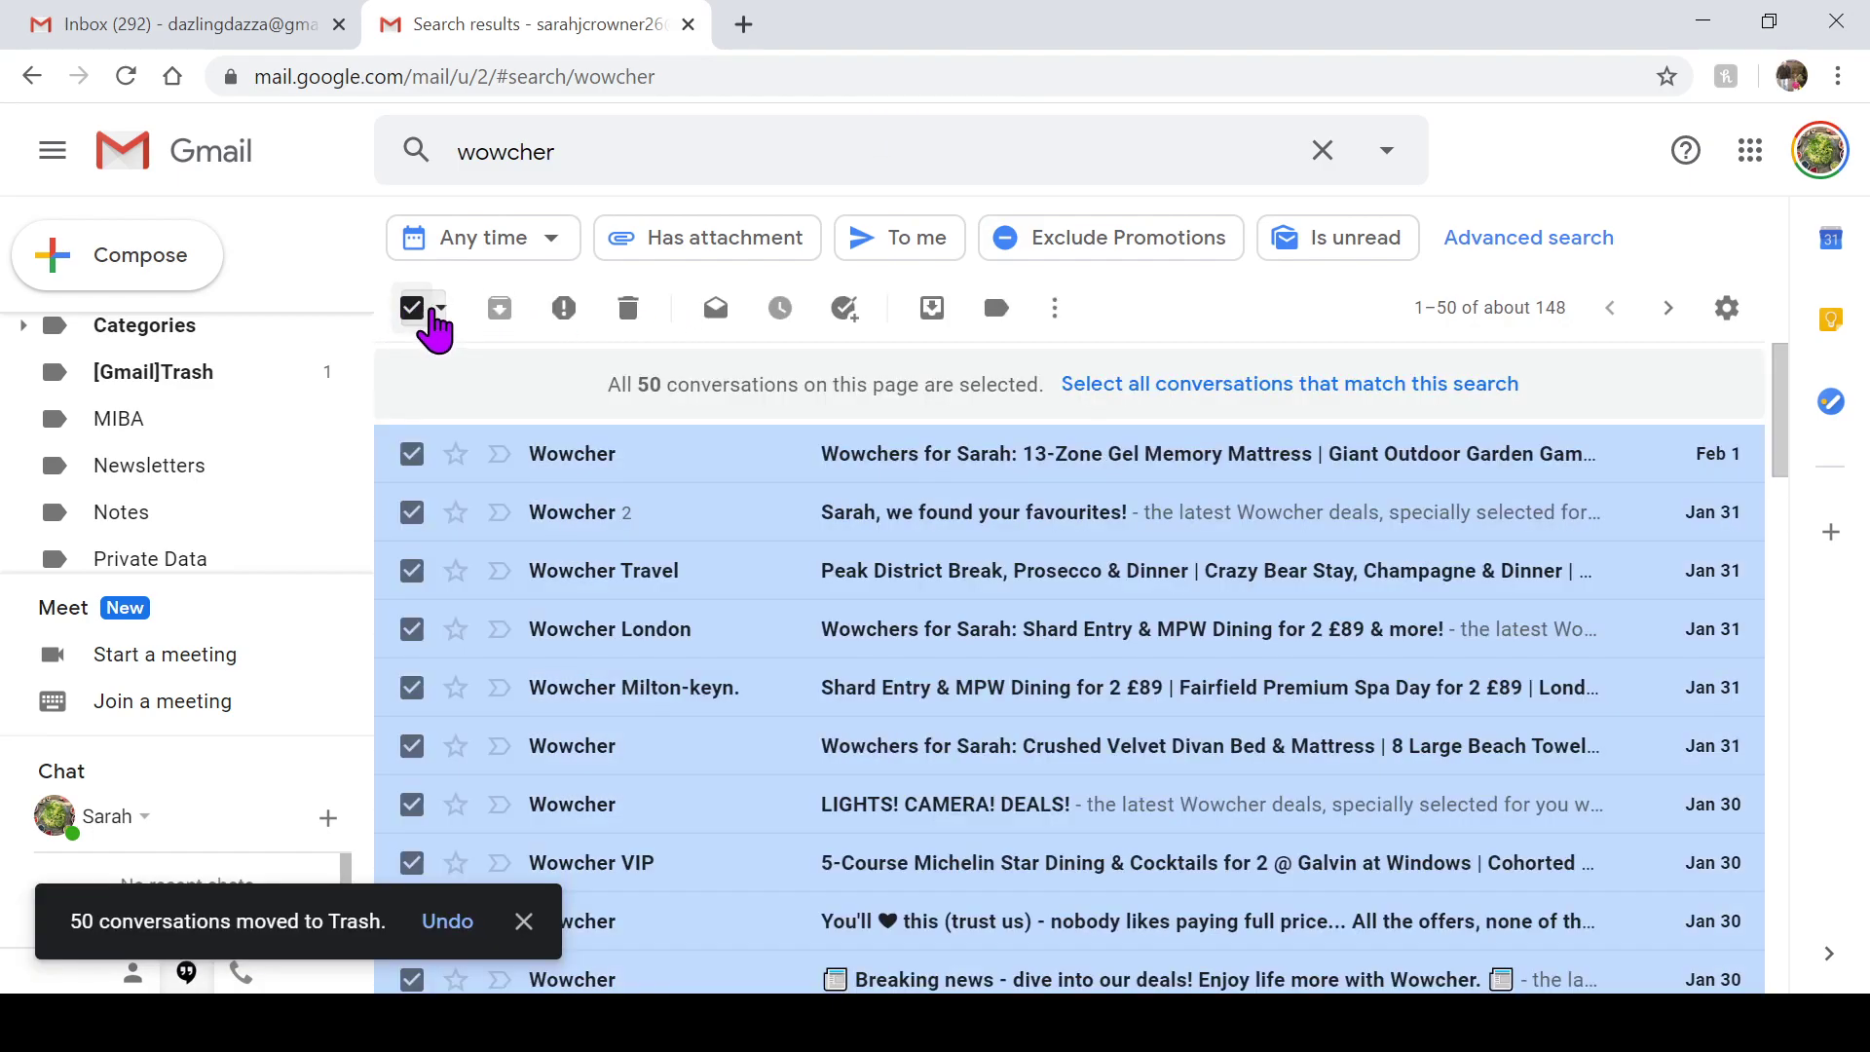
left_click(476, 360)
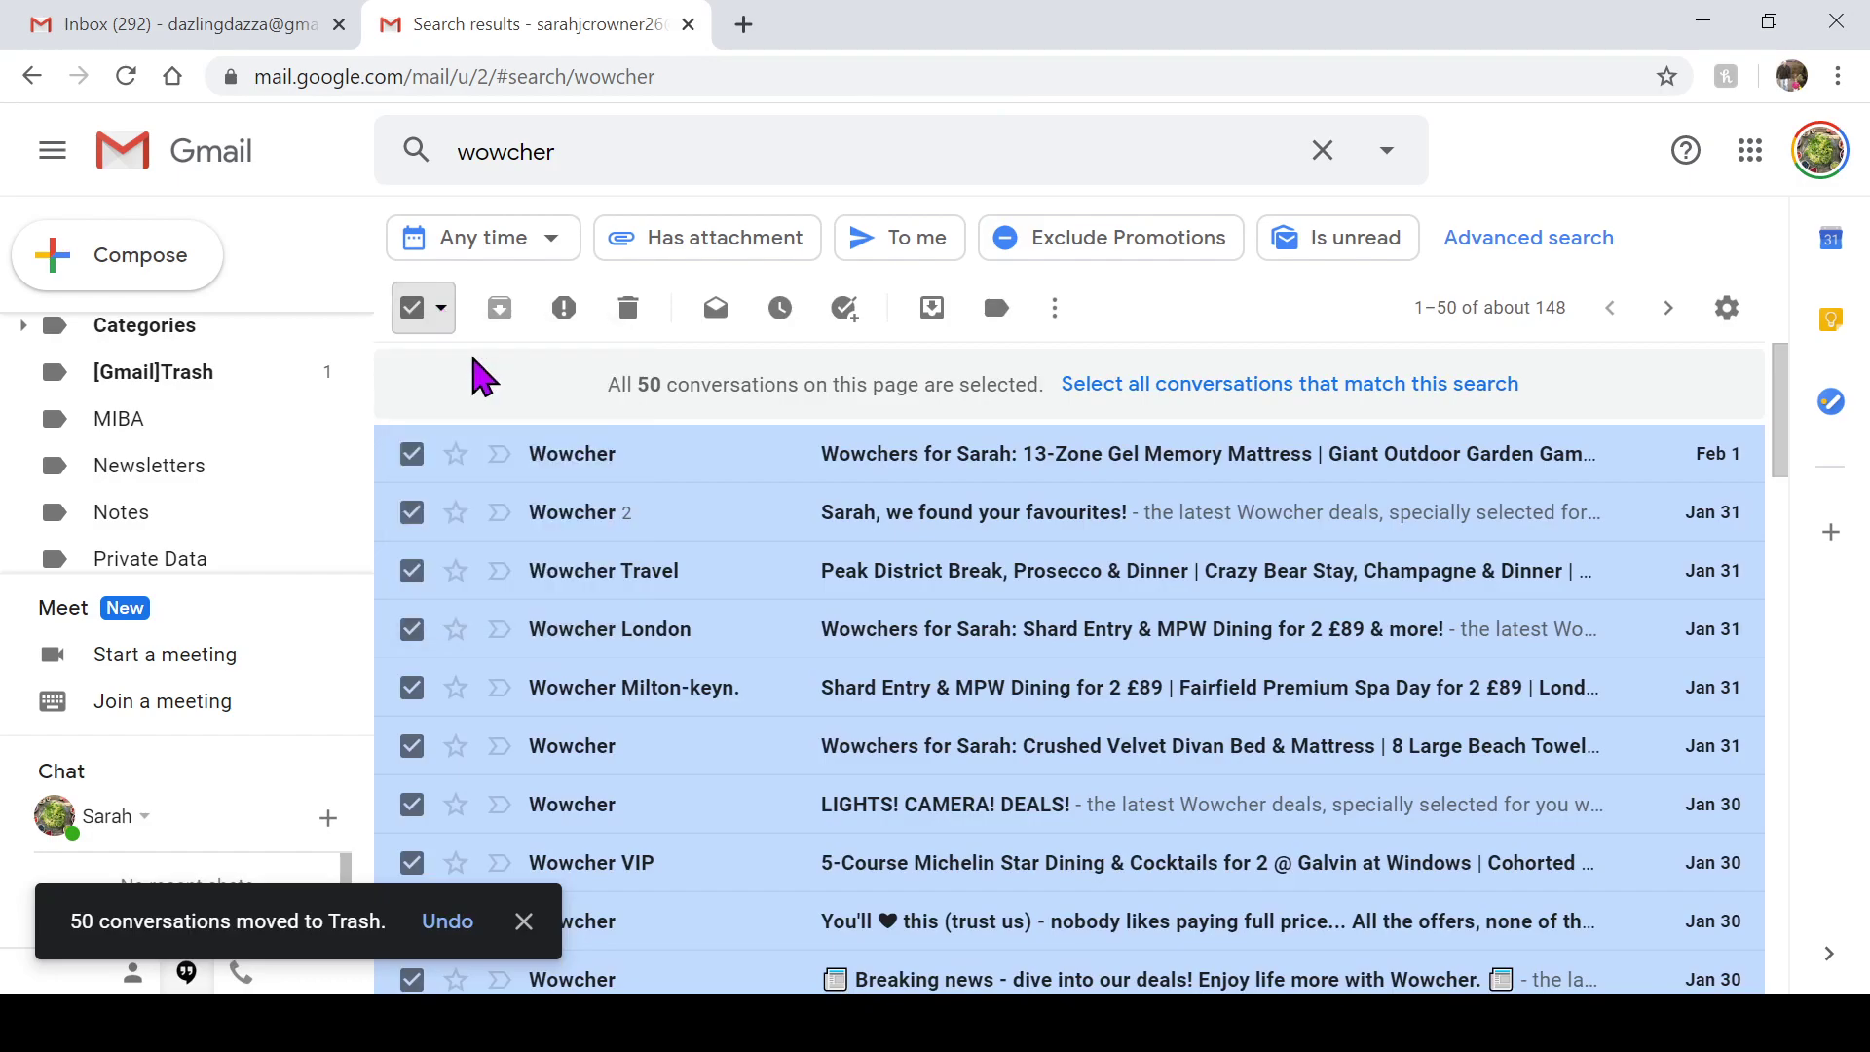
left_click(630, 311)
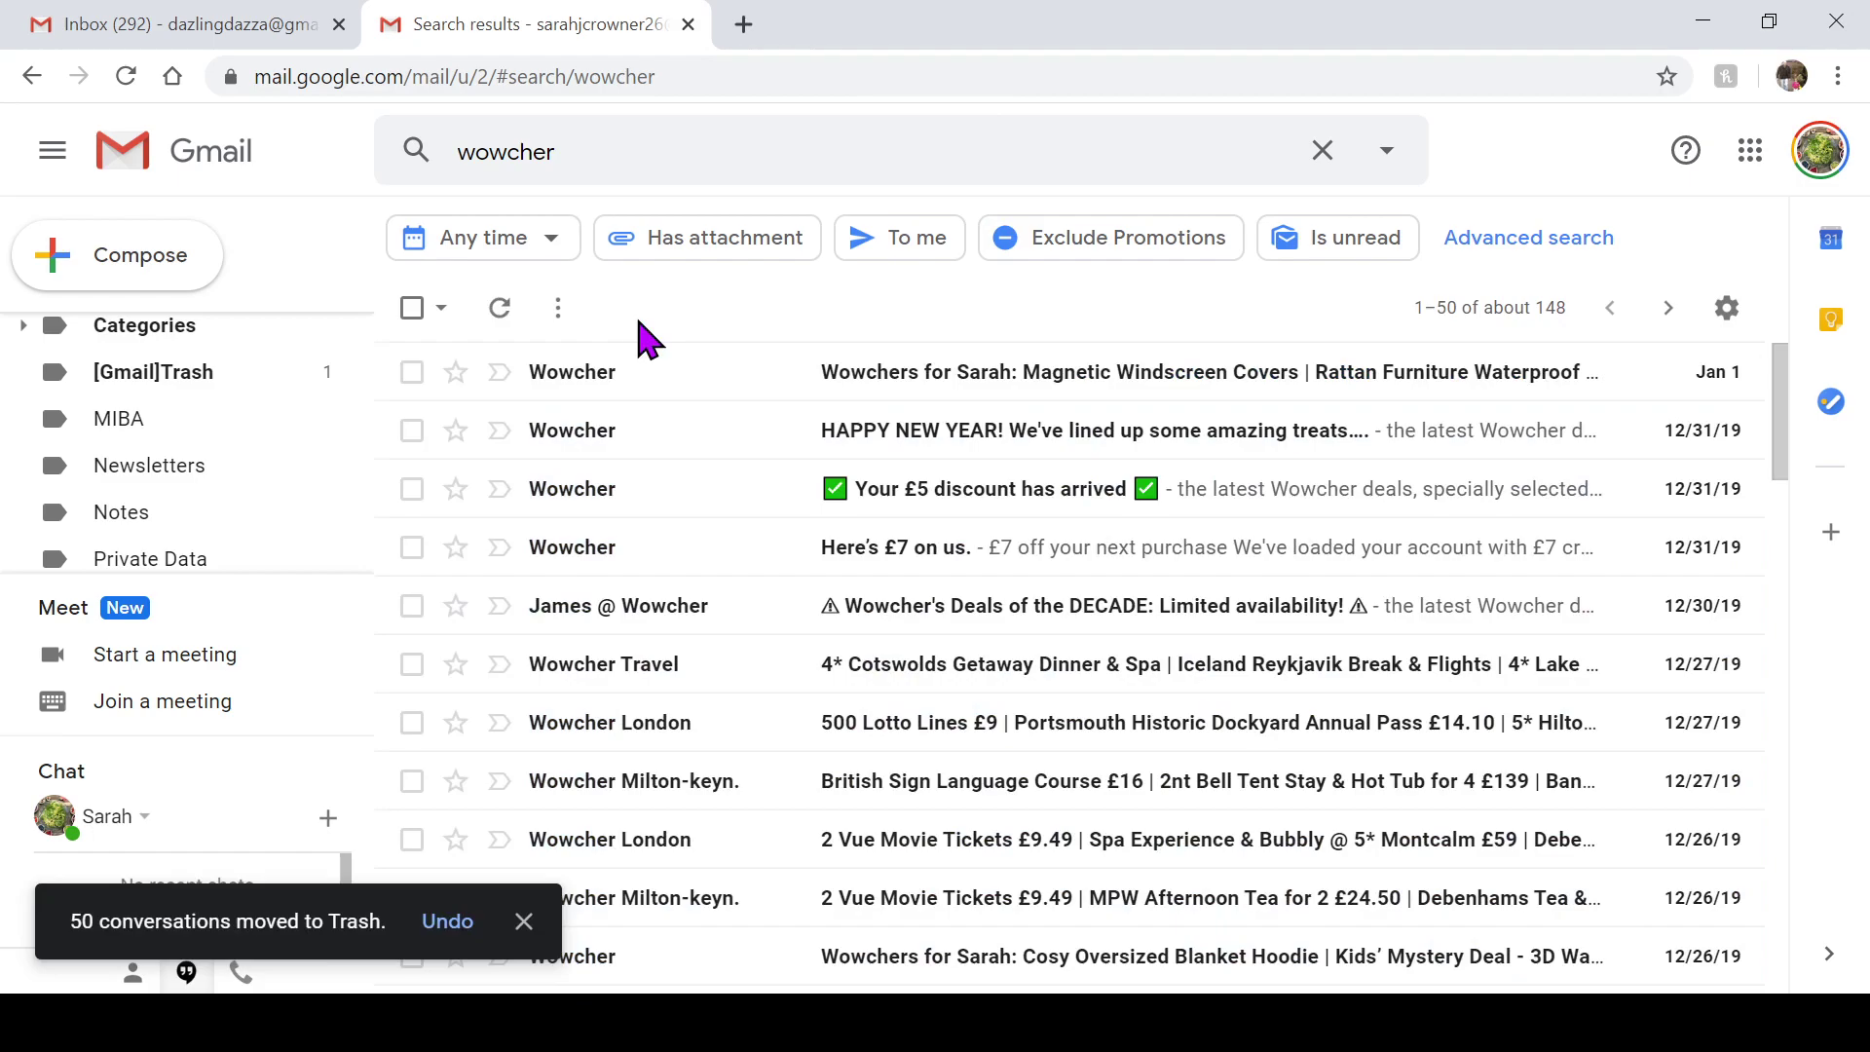
Select every conversation matching the Wowcher search and begin trashing them
left_click(412, 309)
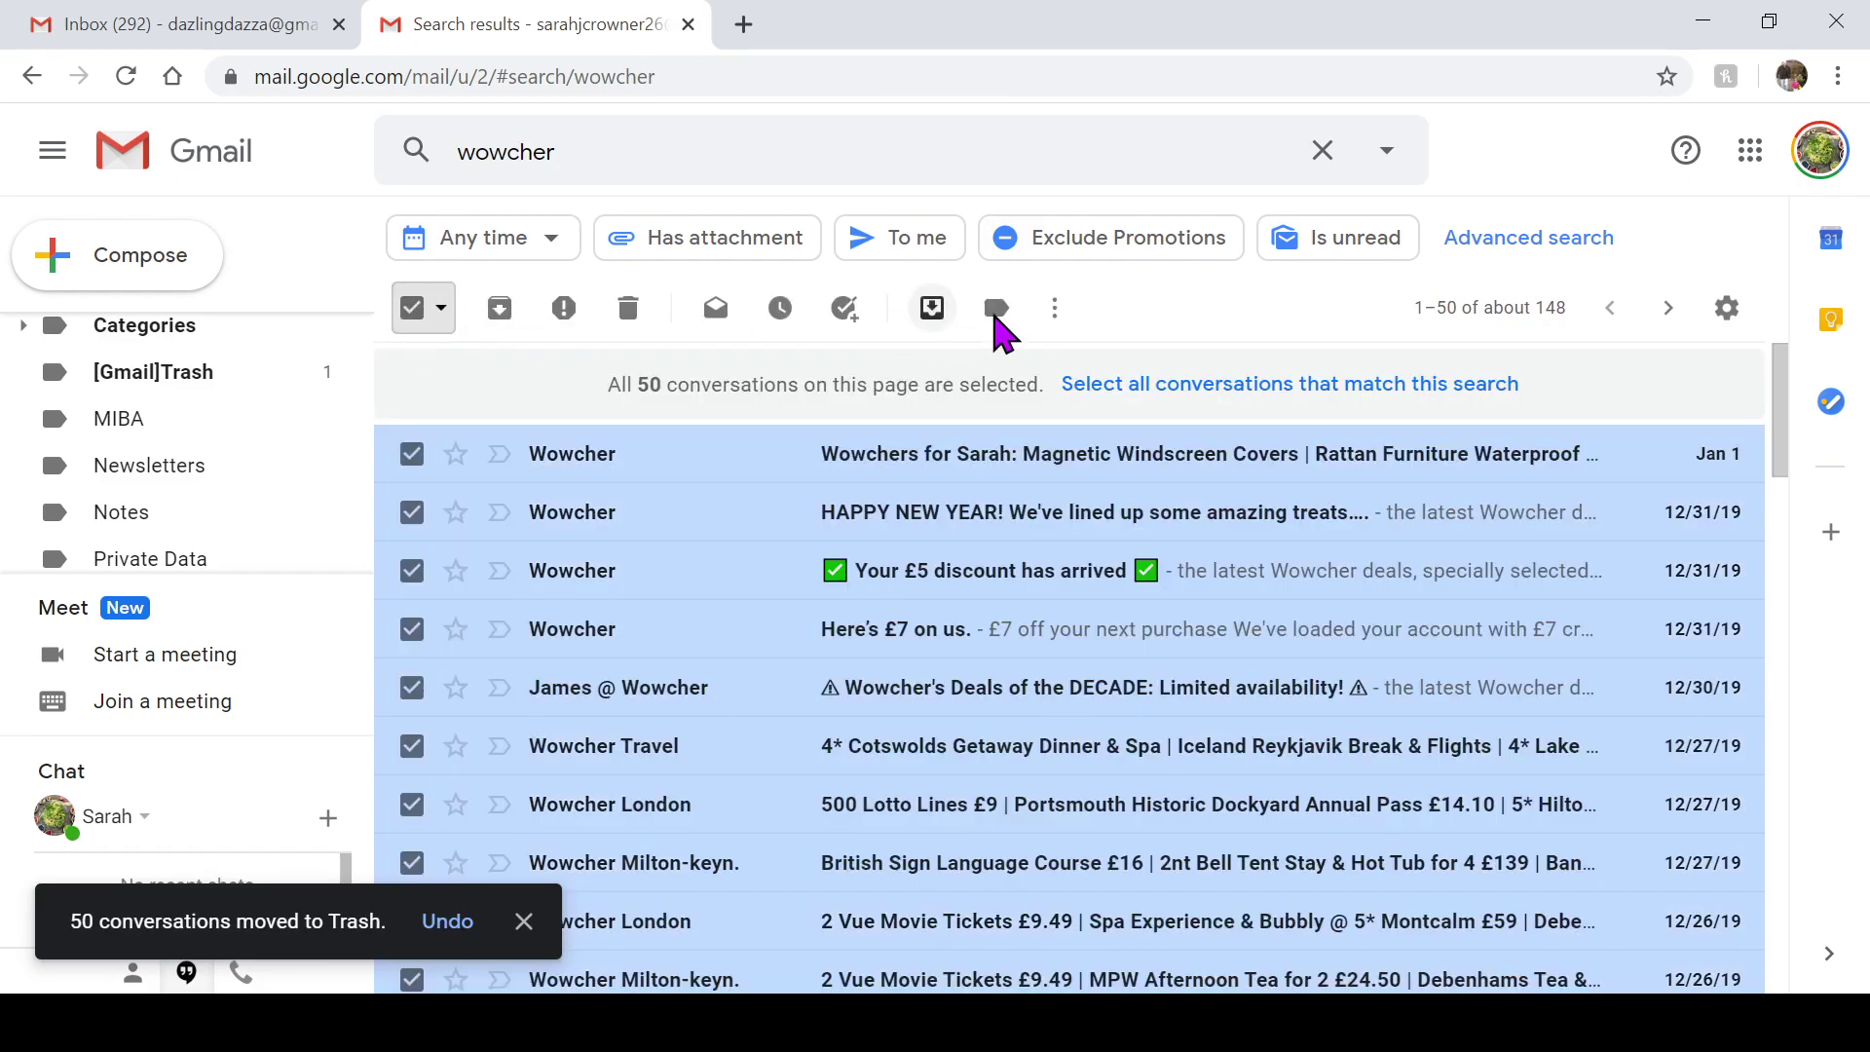
left_click(1289, 388)
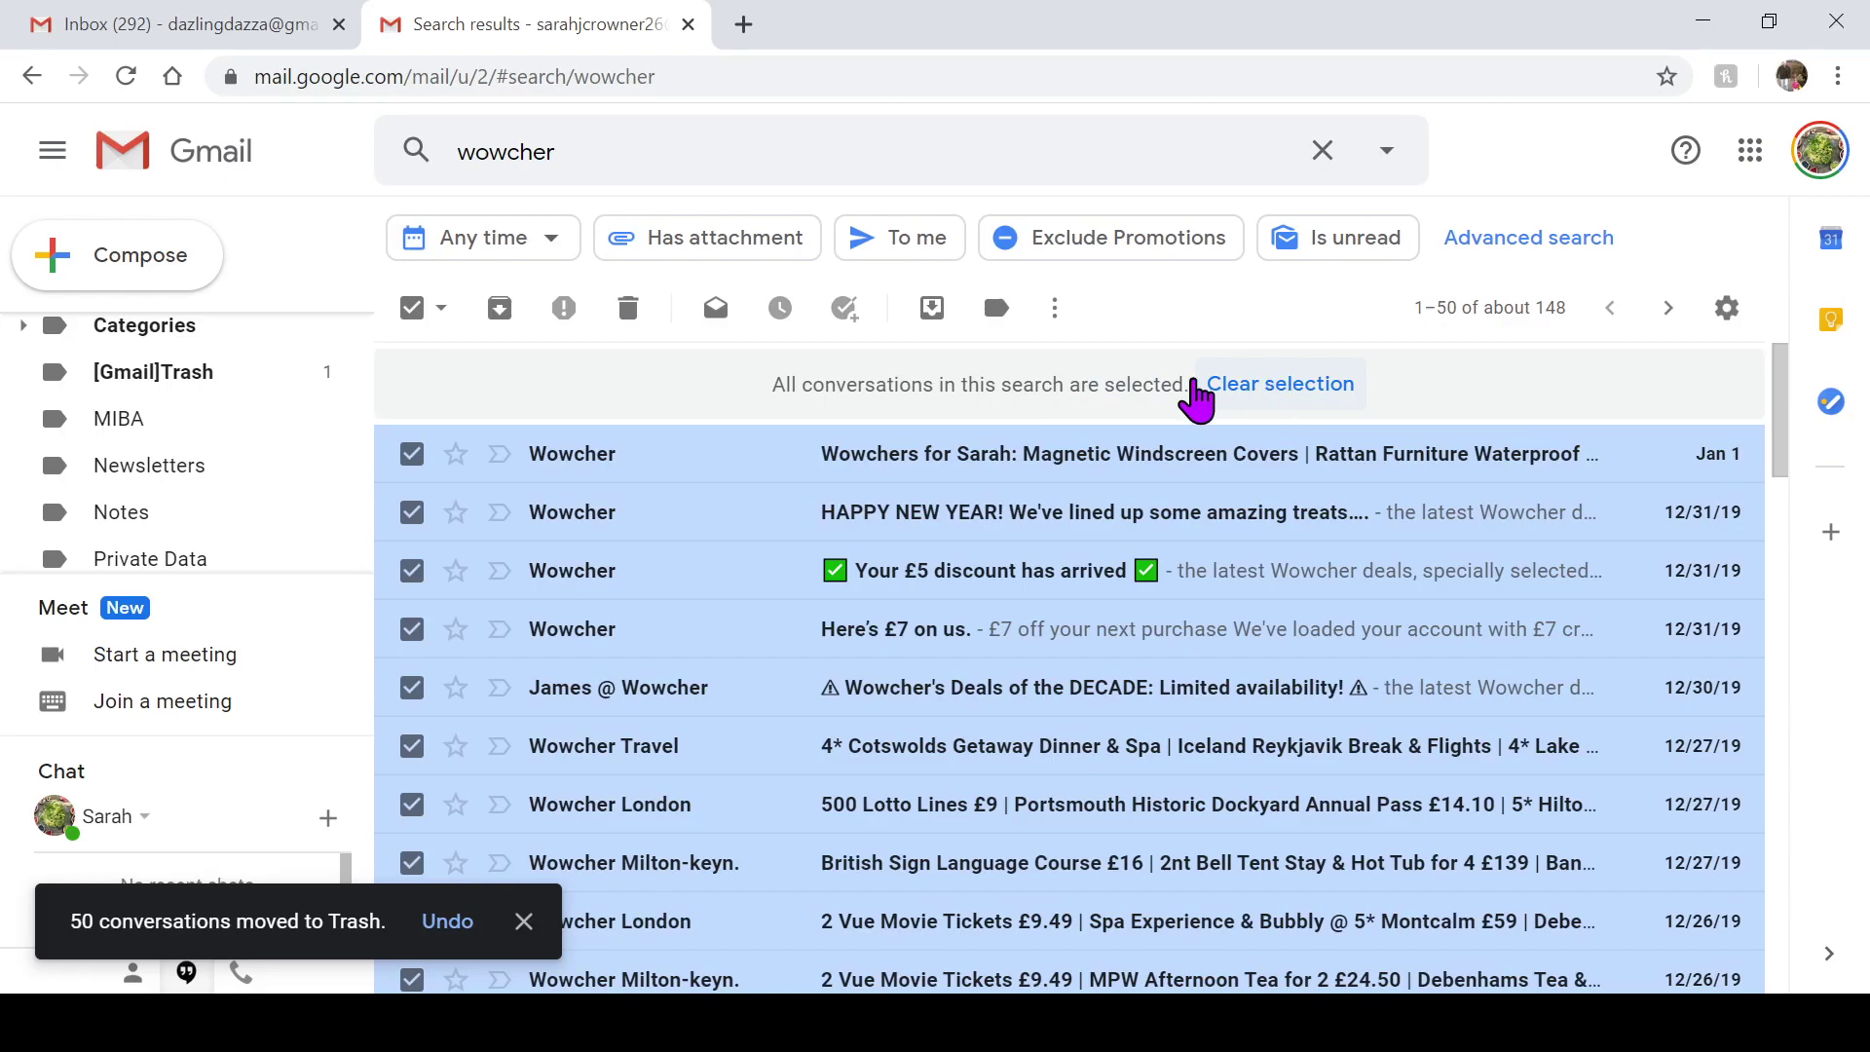
left_click(628, 310)
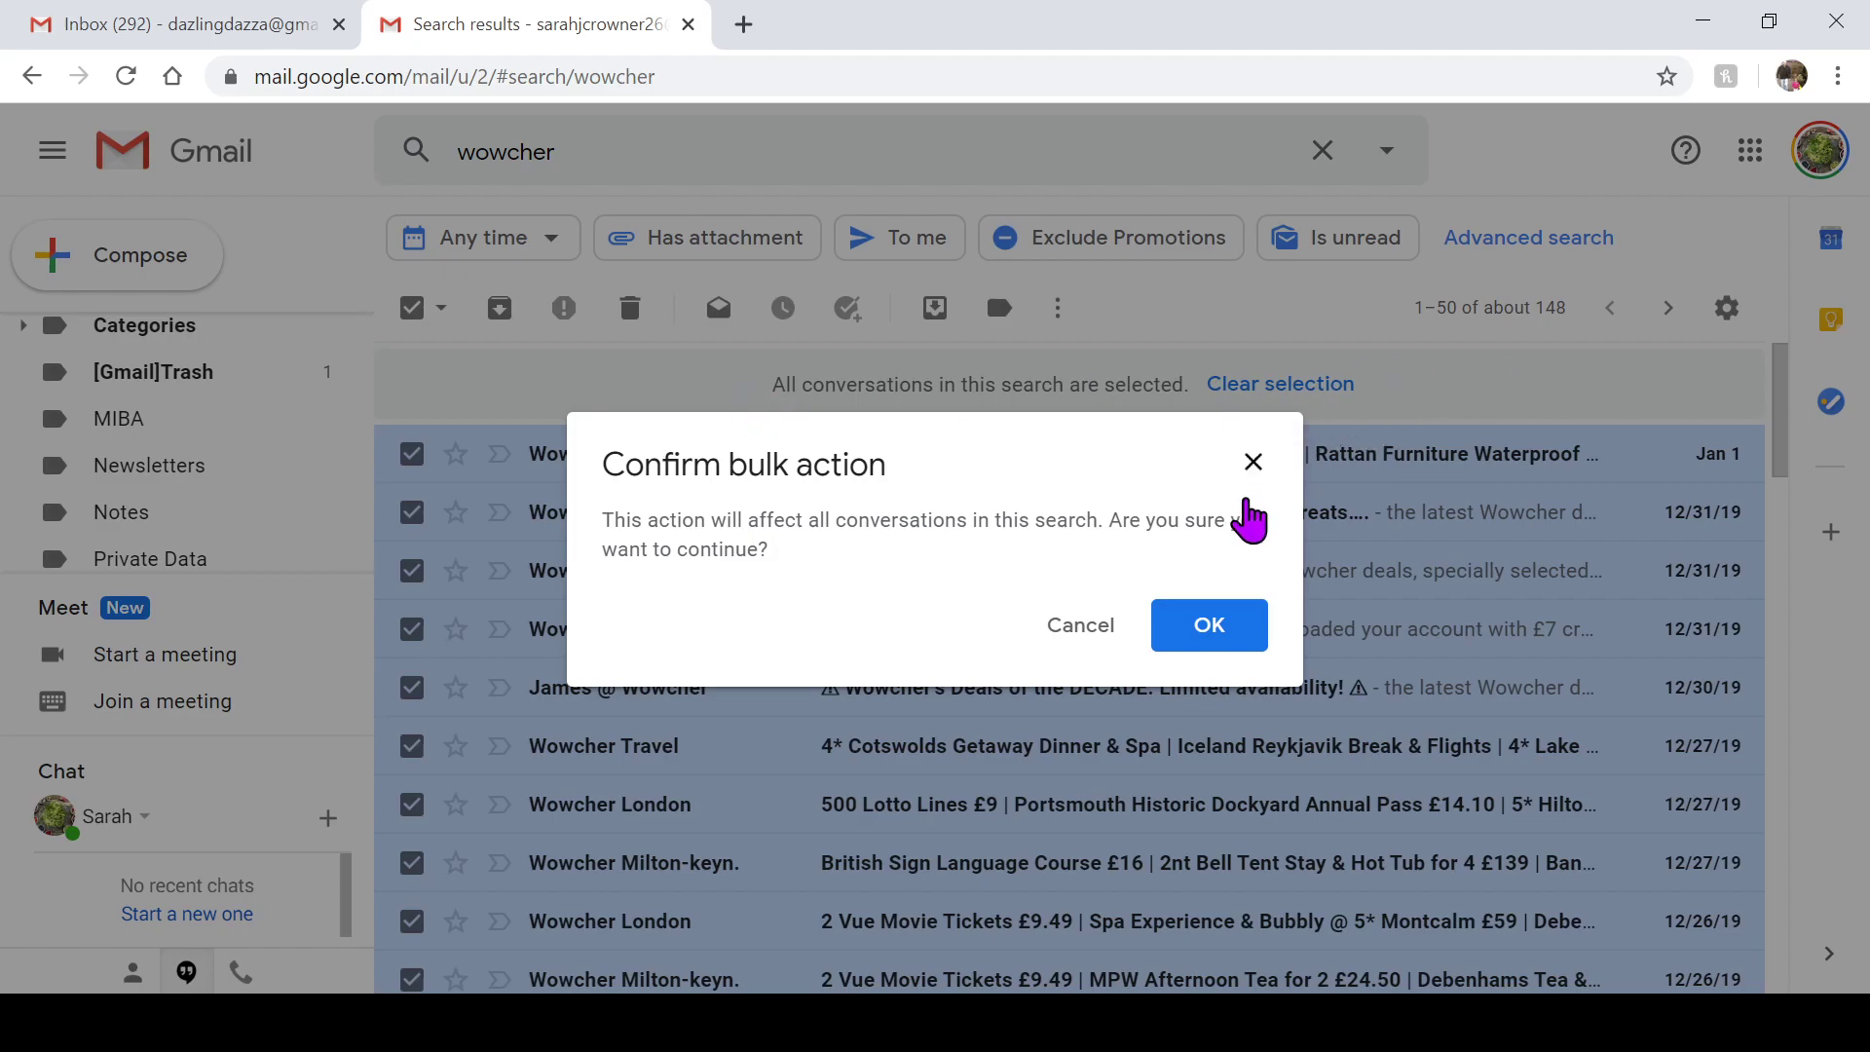
left_click(1207, 628)
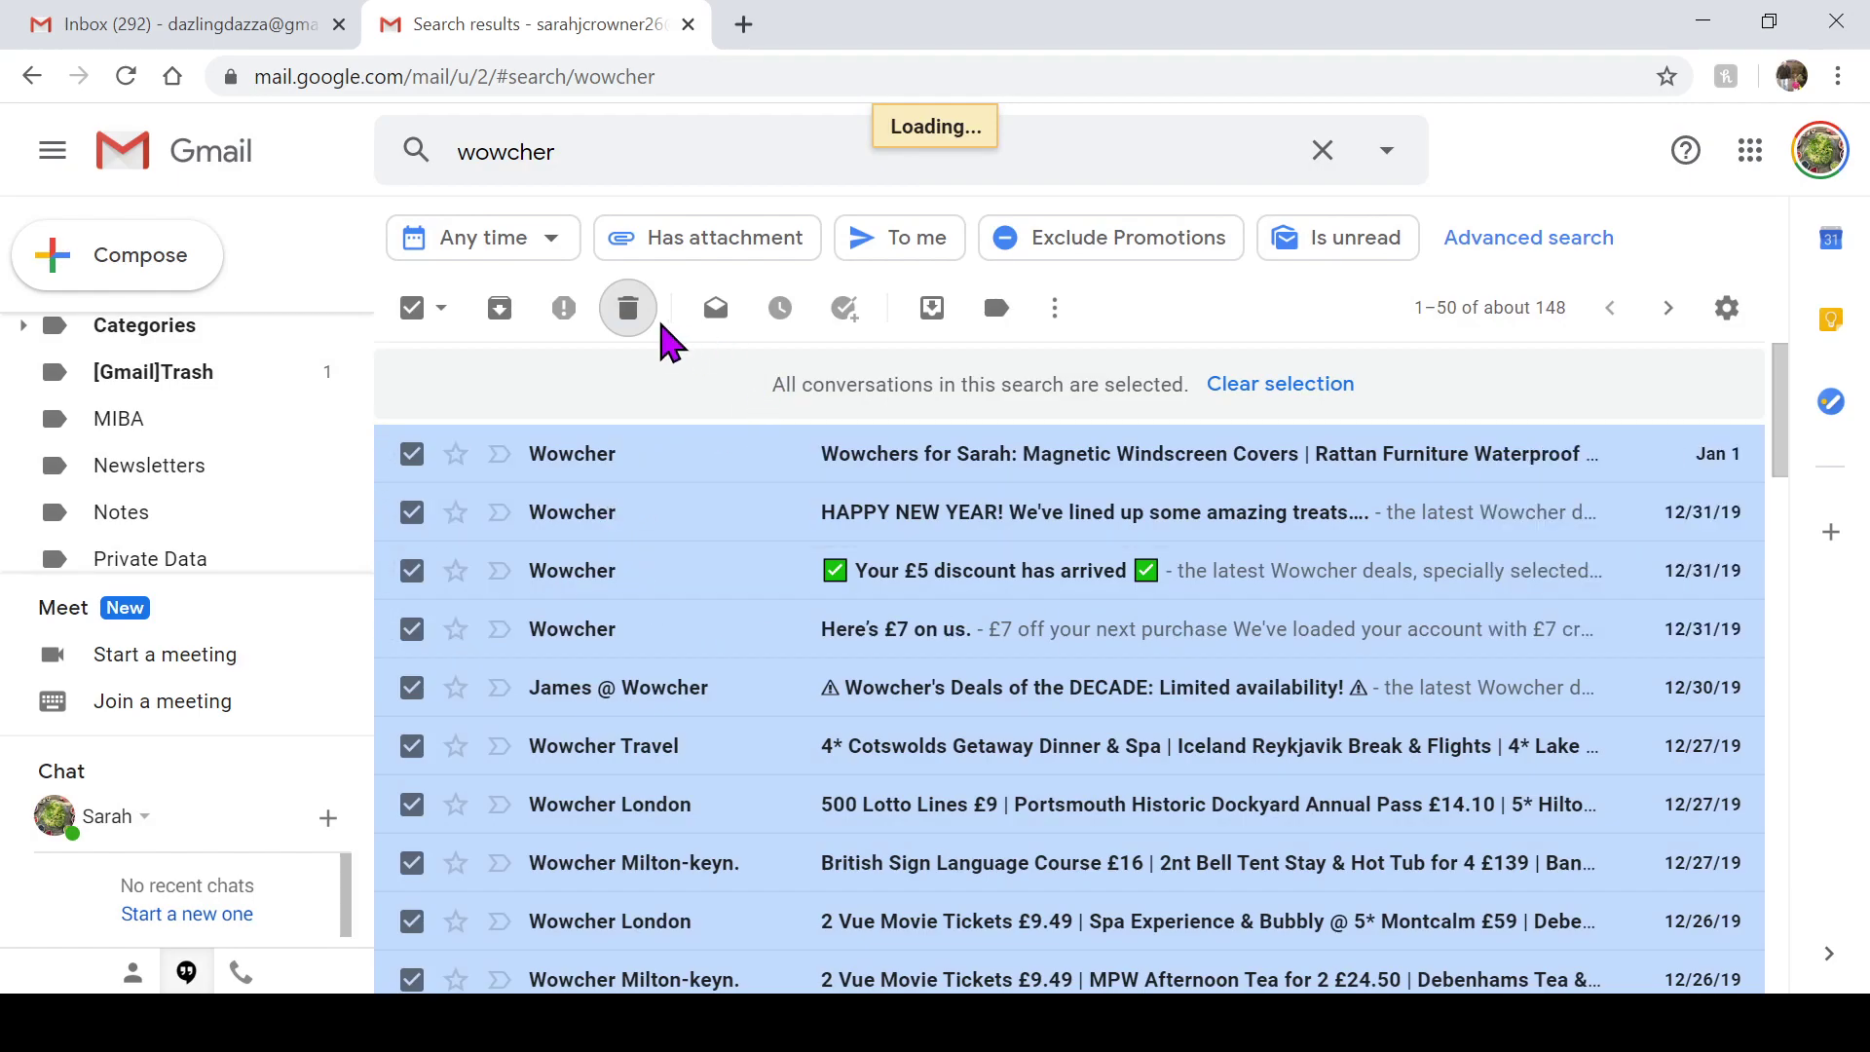
Confirm trashing all matching Wowcher conversations, then go back to the inbox
left_click(628, 310)
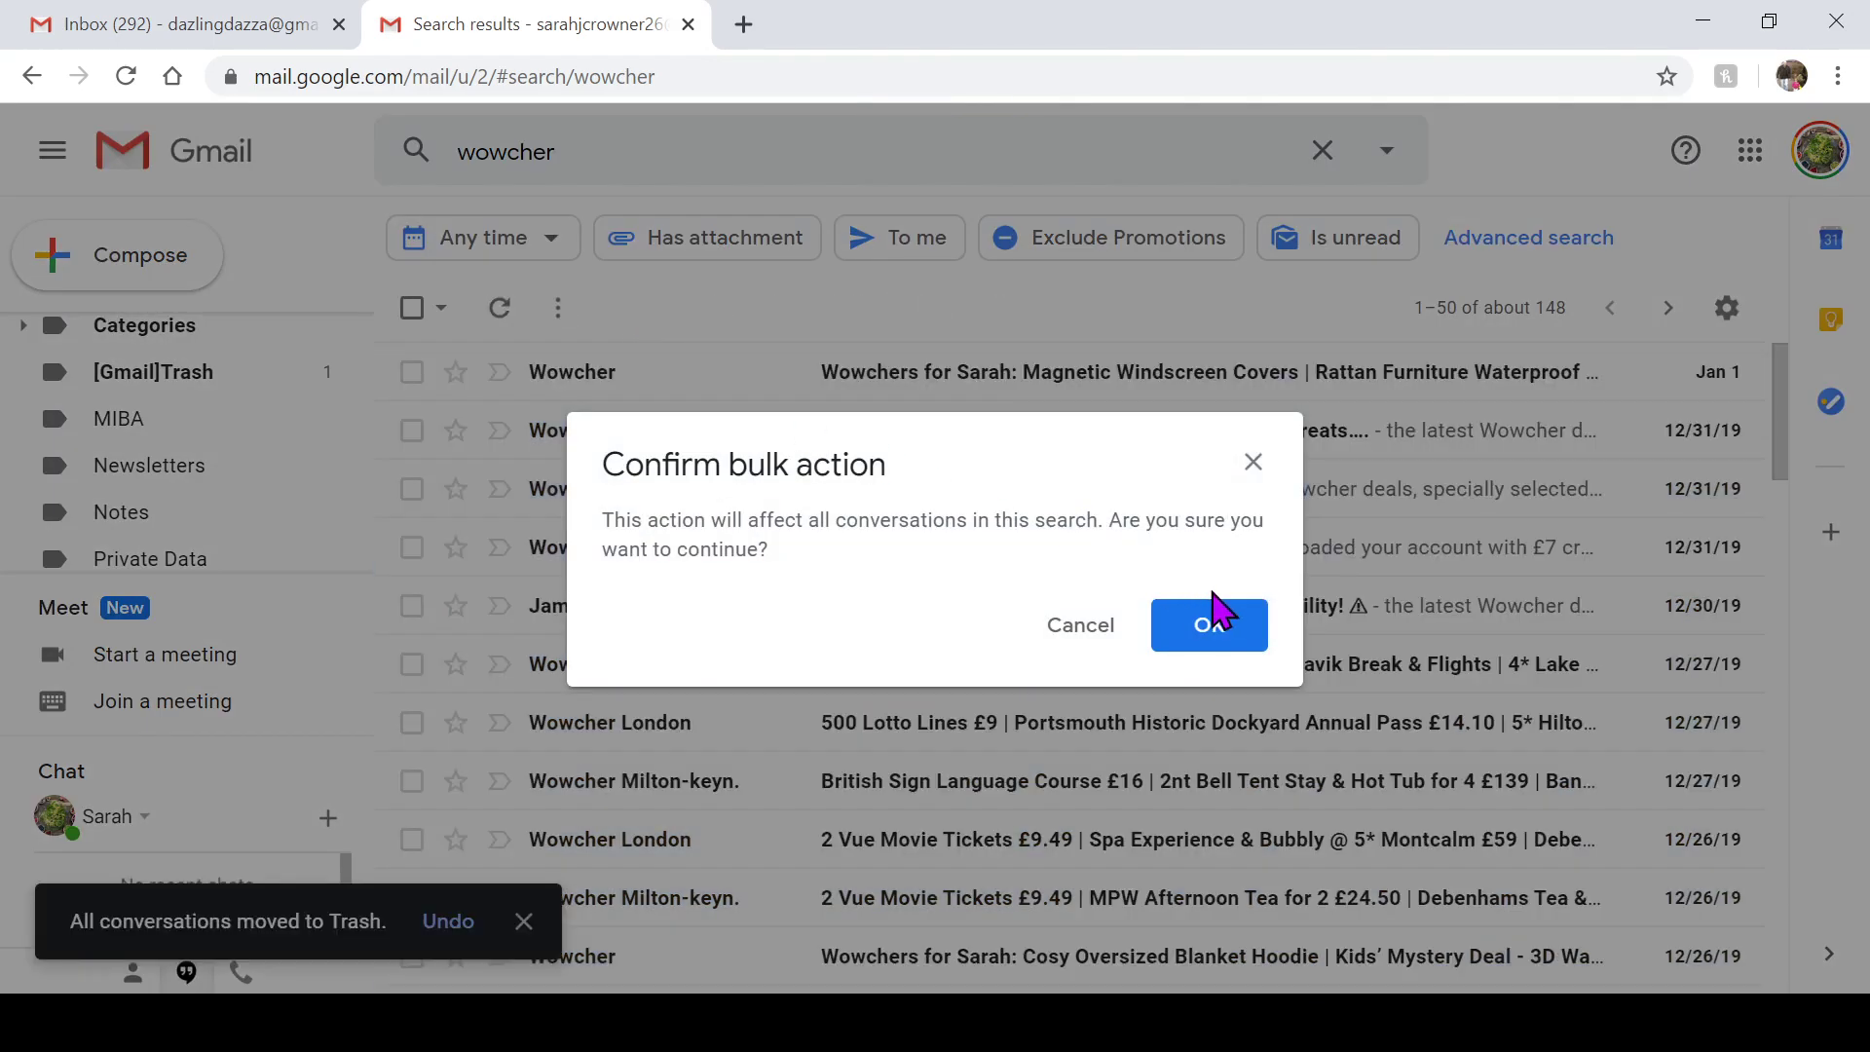
left_click(1210, 625)
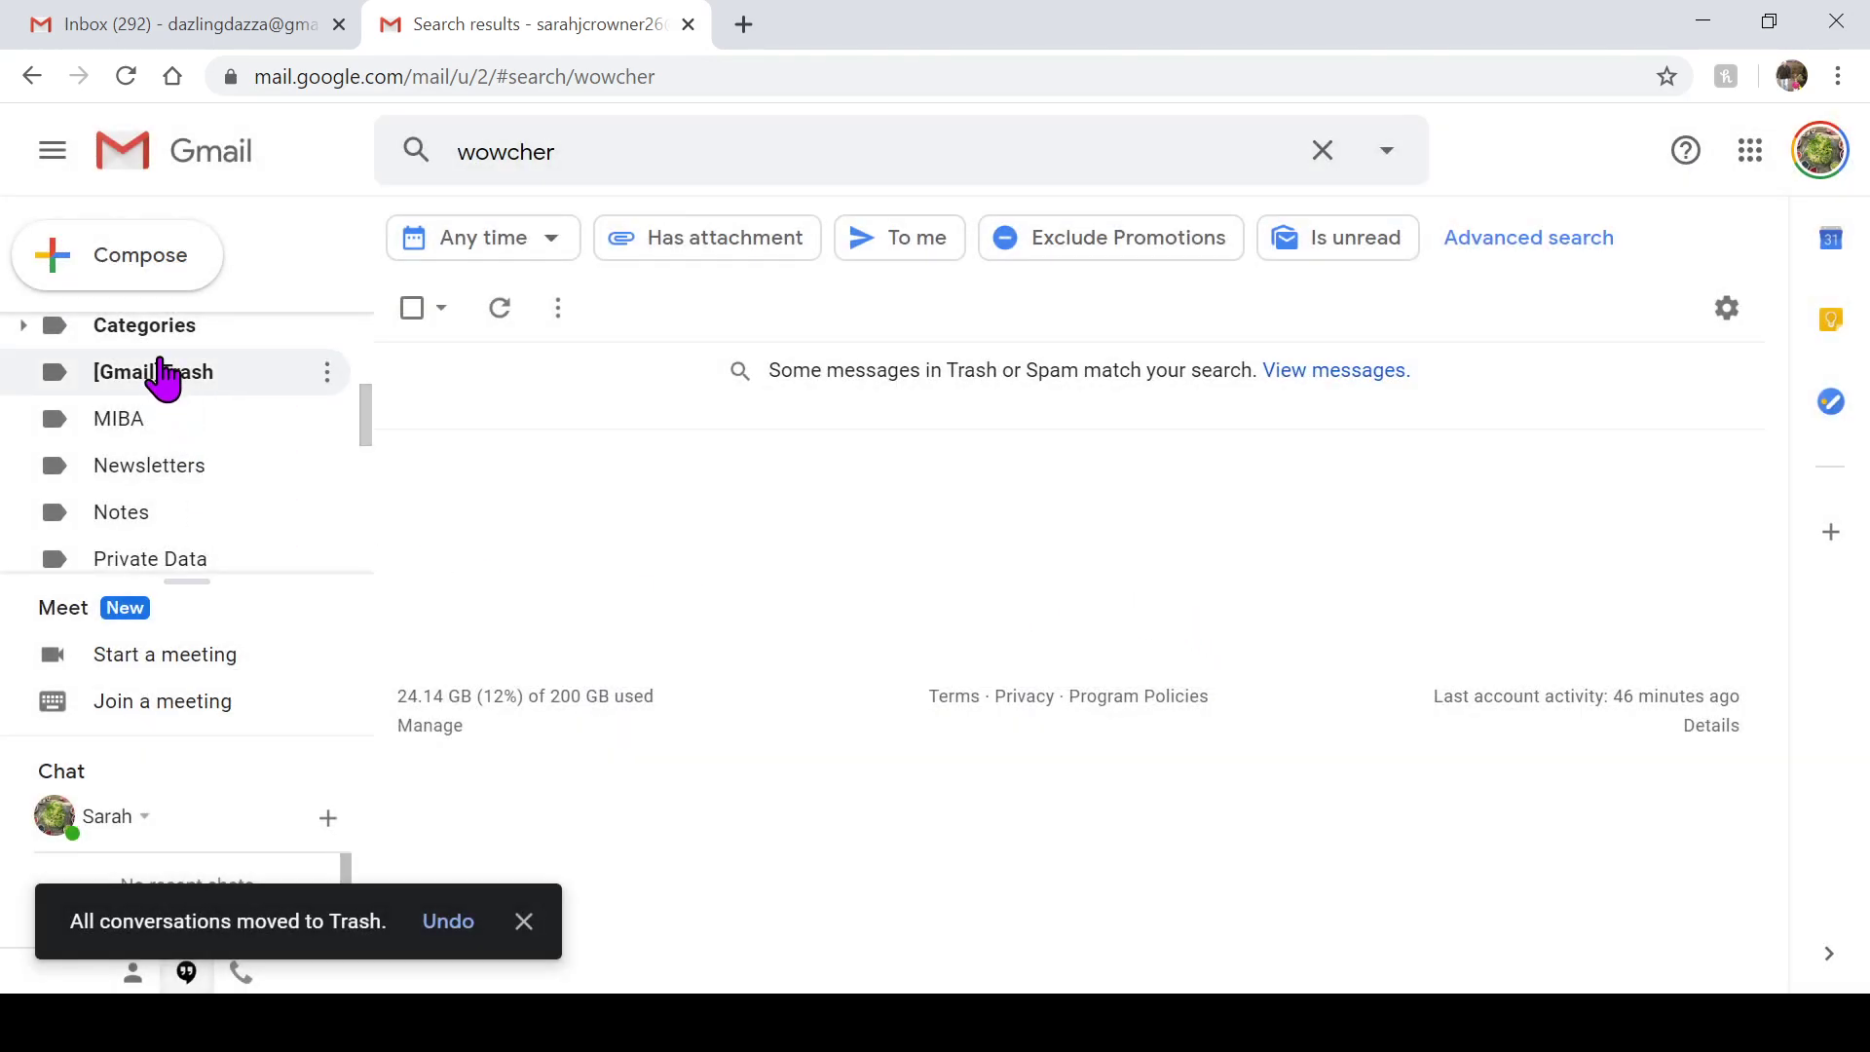
scroll(158, 367, "up", 5)
left_click(148, 356)
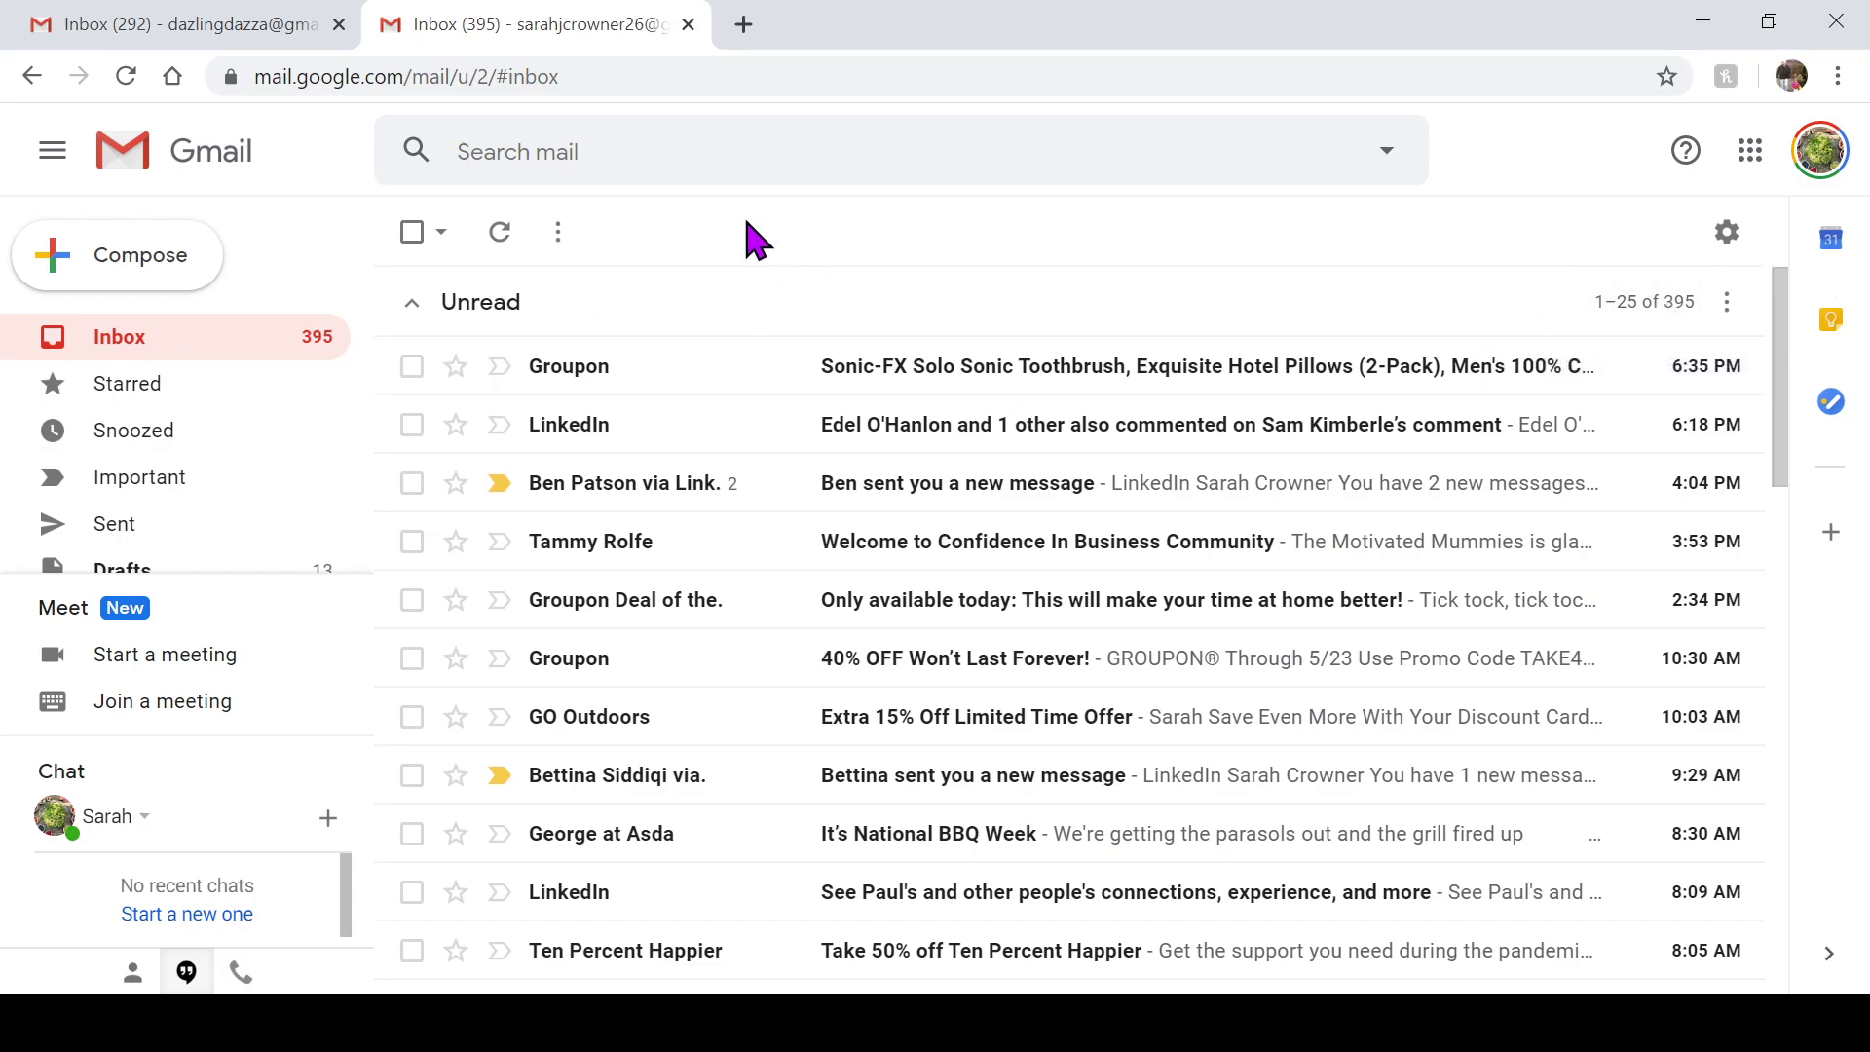
Search for 'Groupon' and select all results on the page
left_click(572, 146)
type("G")
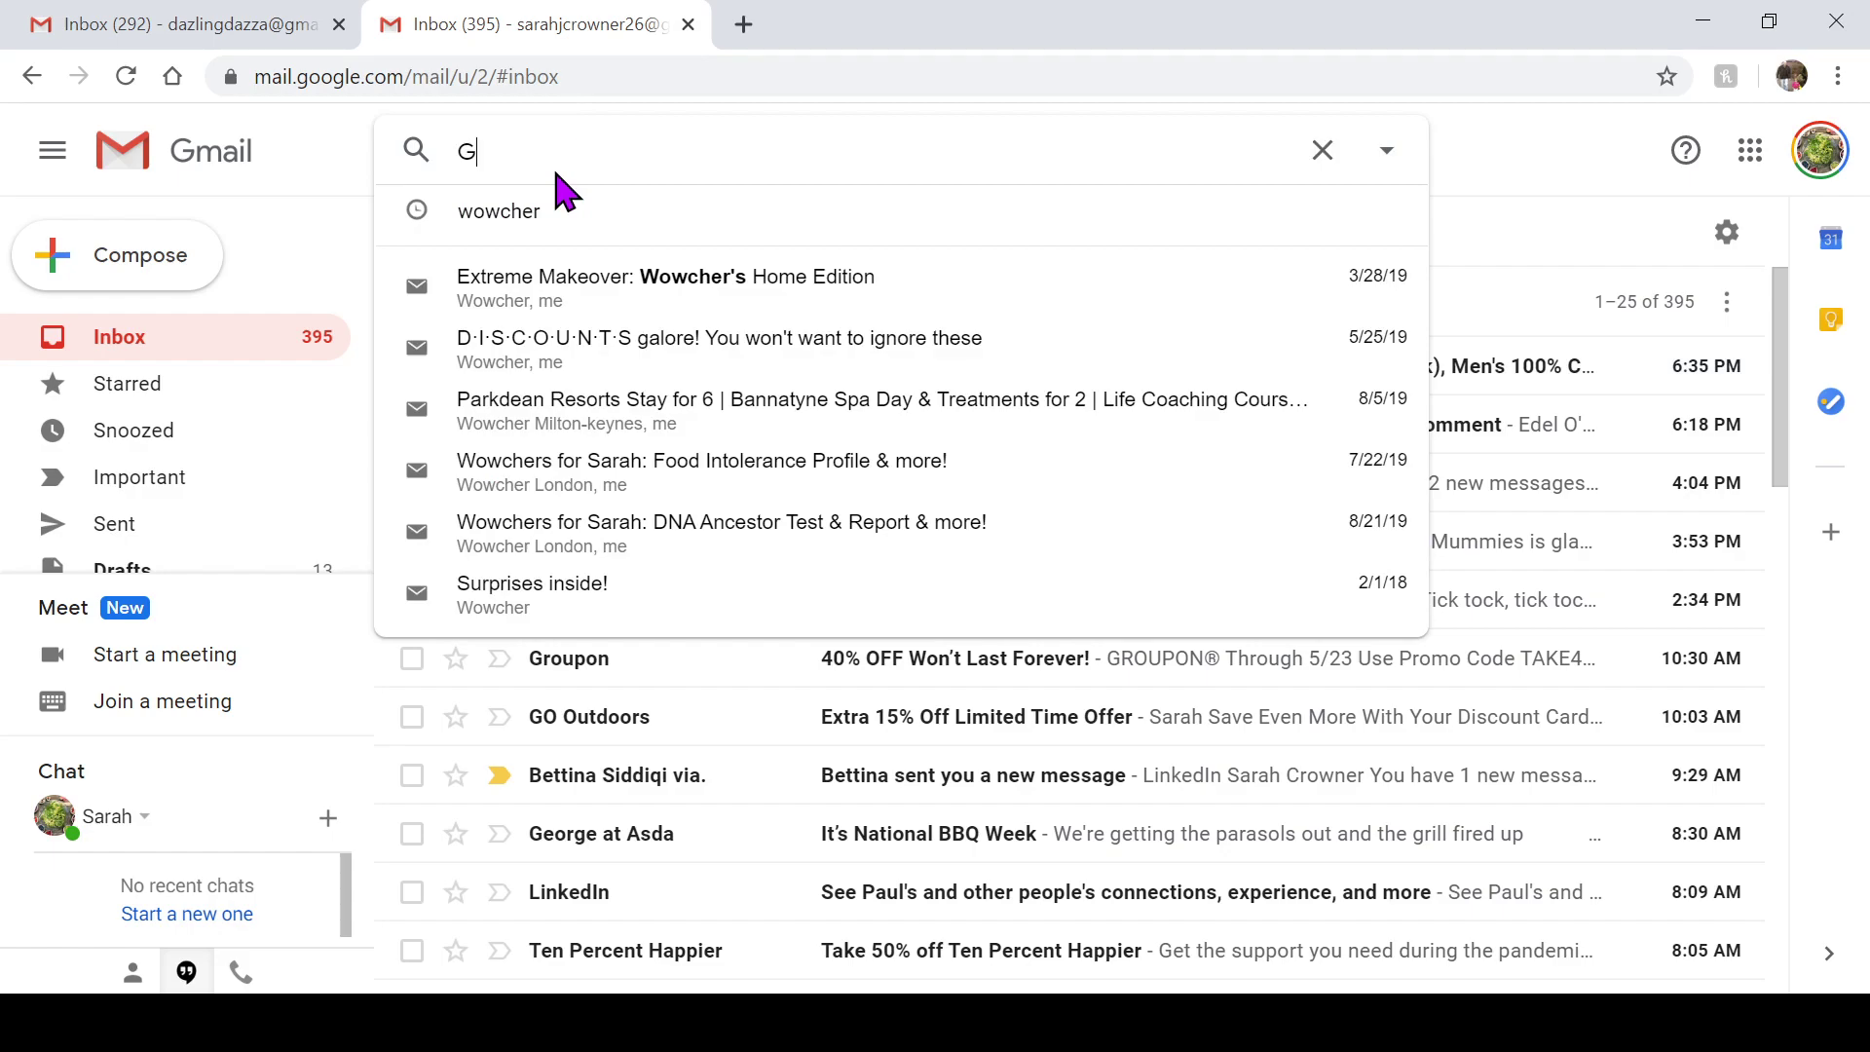
type("roupon")
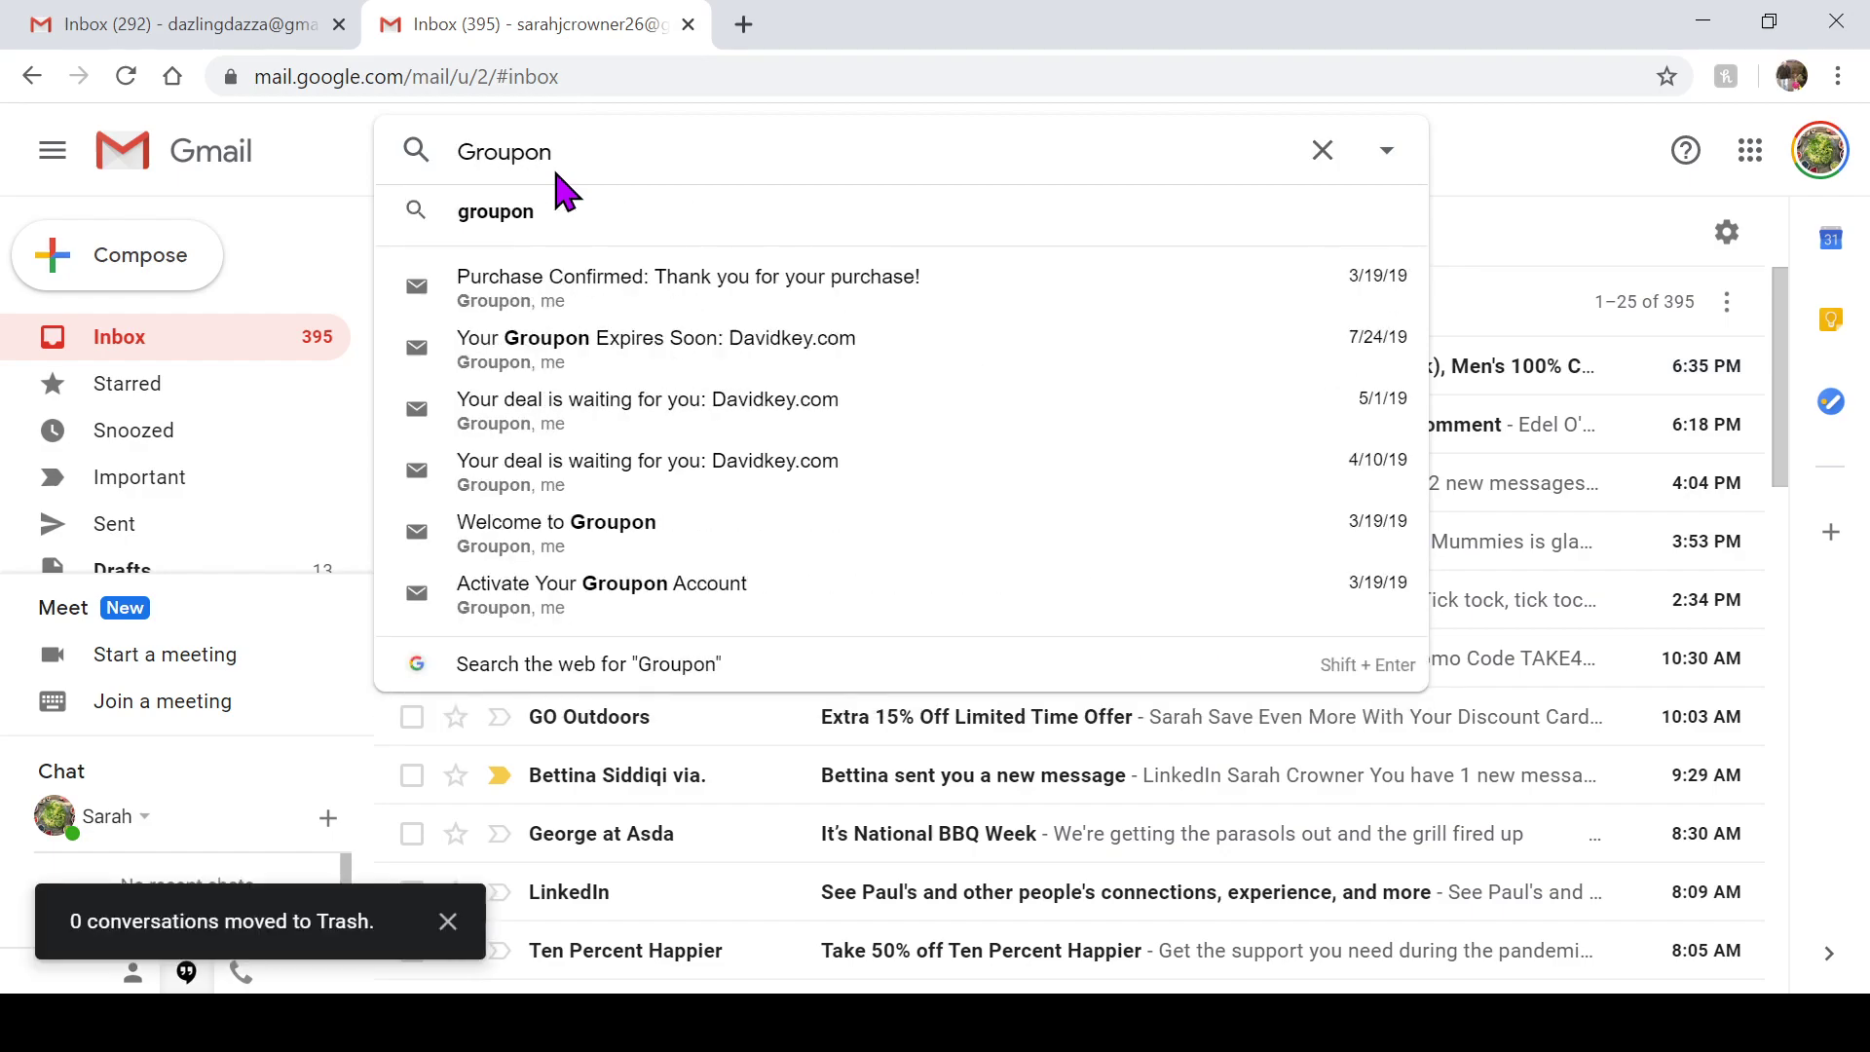
left_click(538, 211)
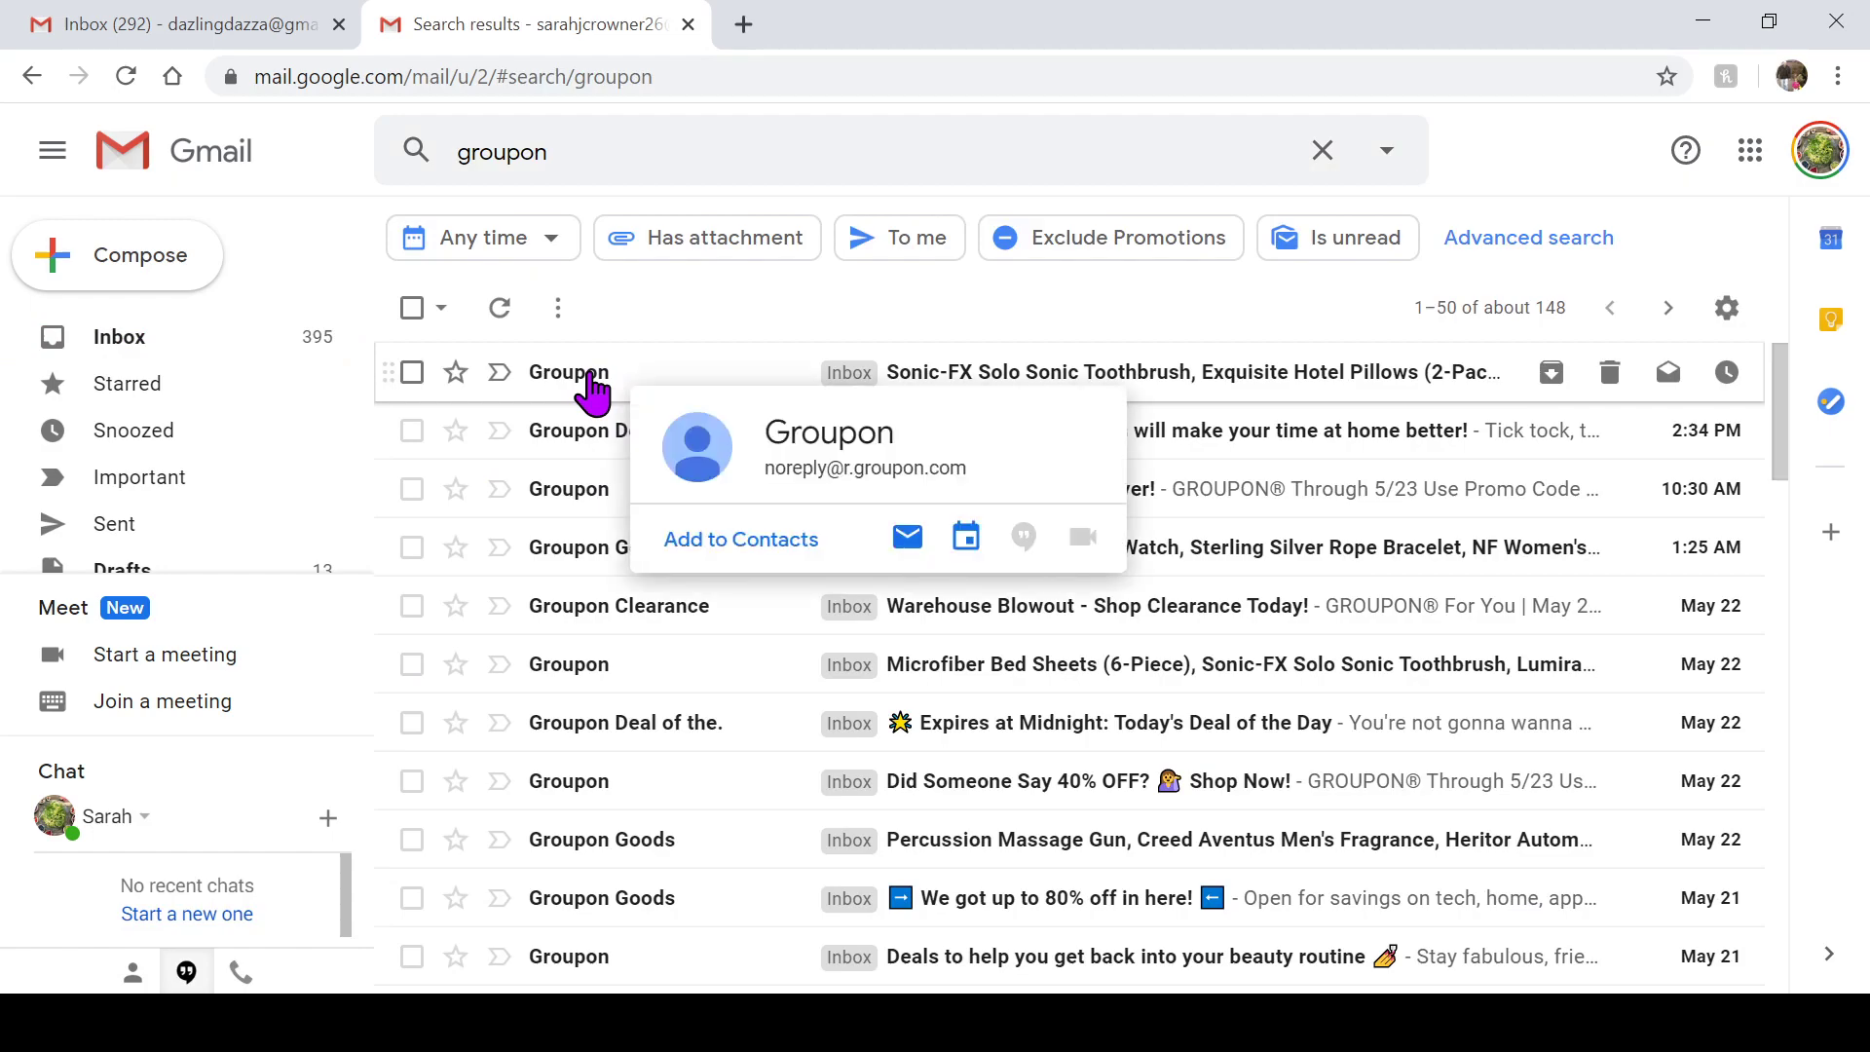
left_click(411, 308)
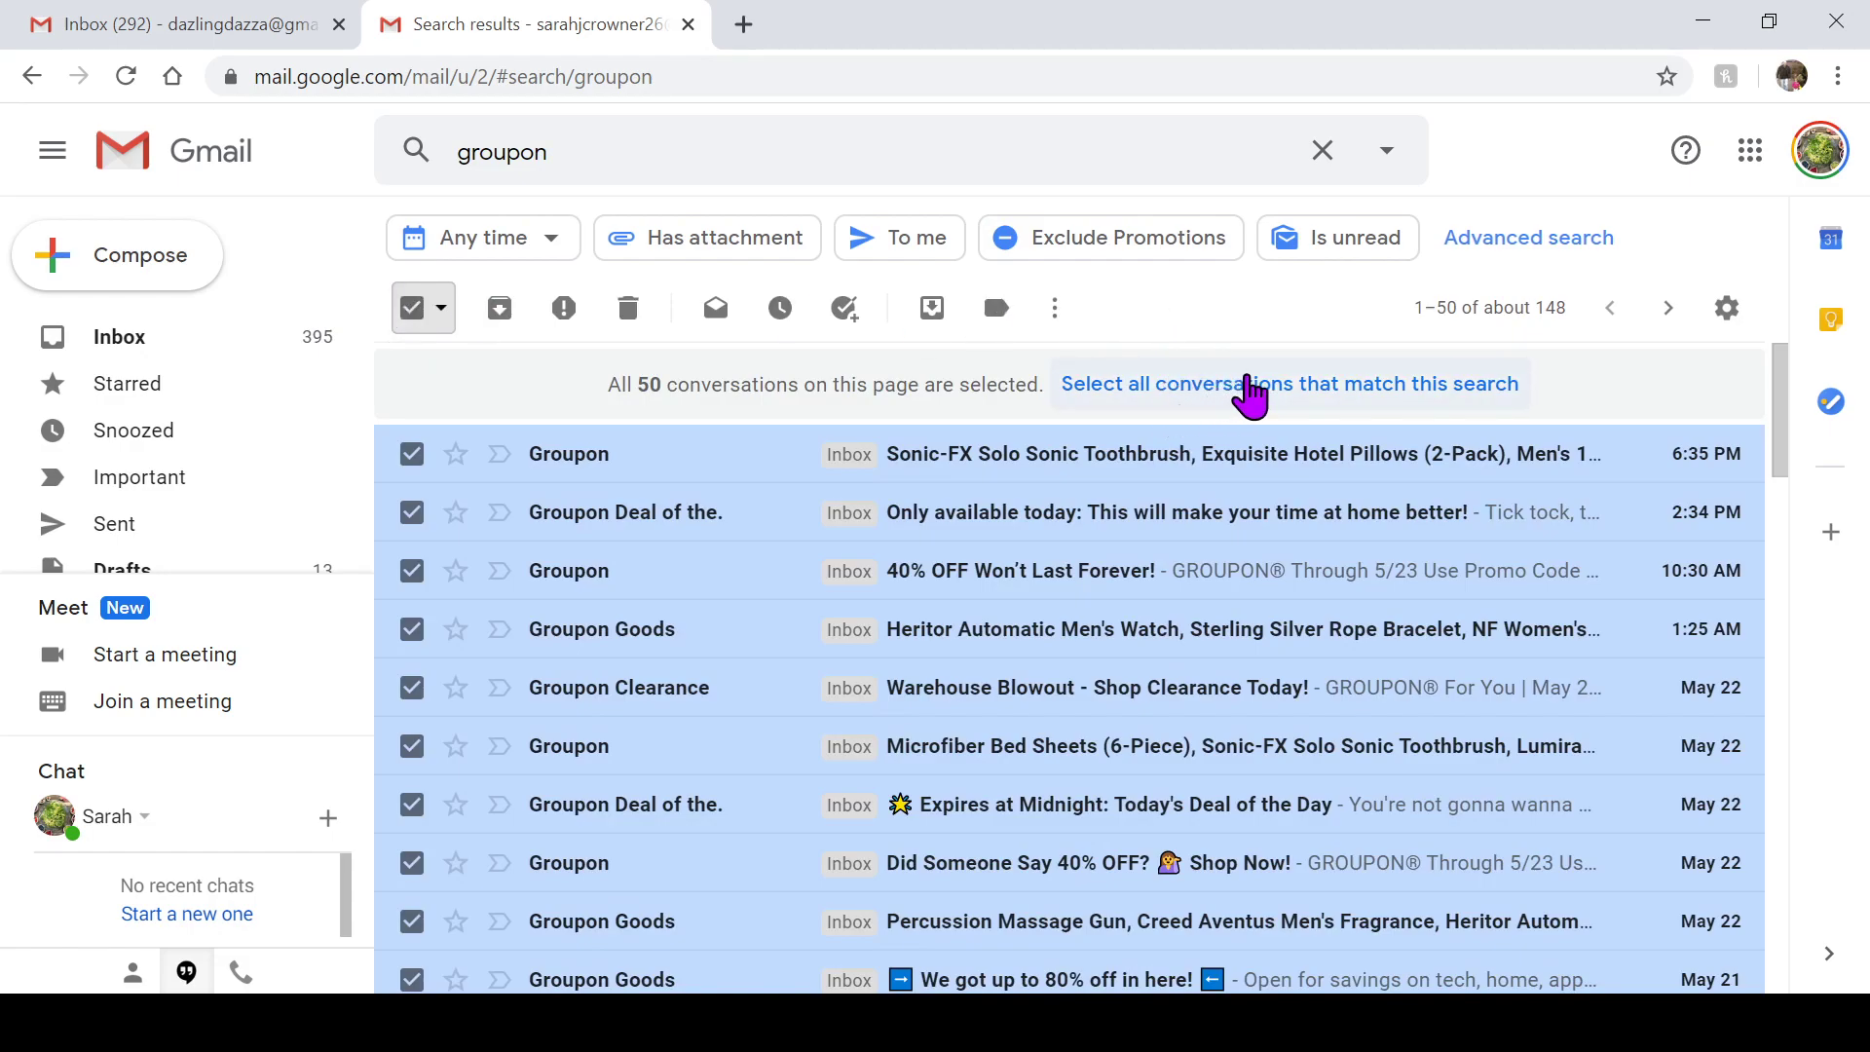
Extend the selection to all matching Groupon conversations and trash them
left_click(1250, 384)
left_click(630, 311)
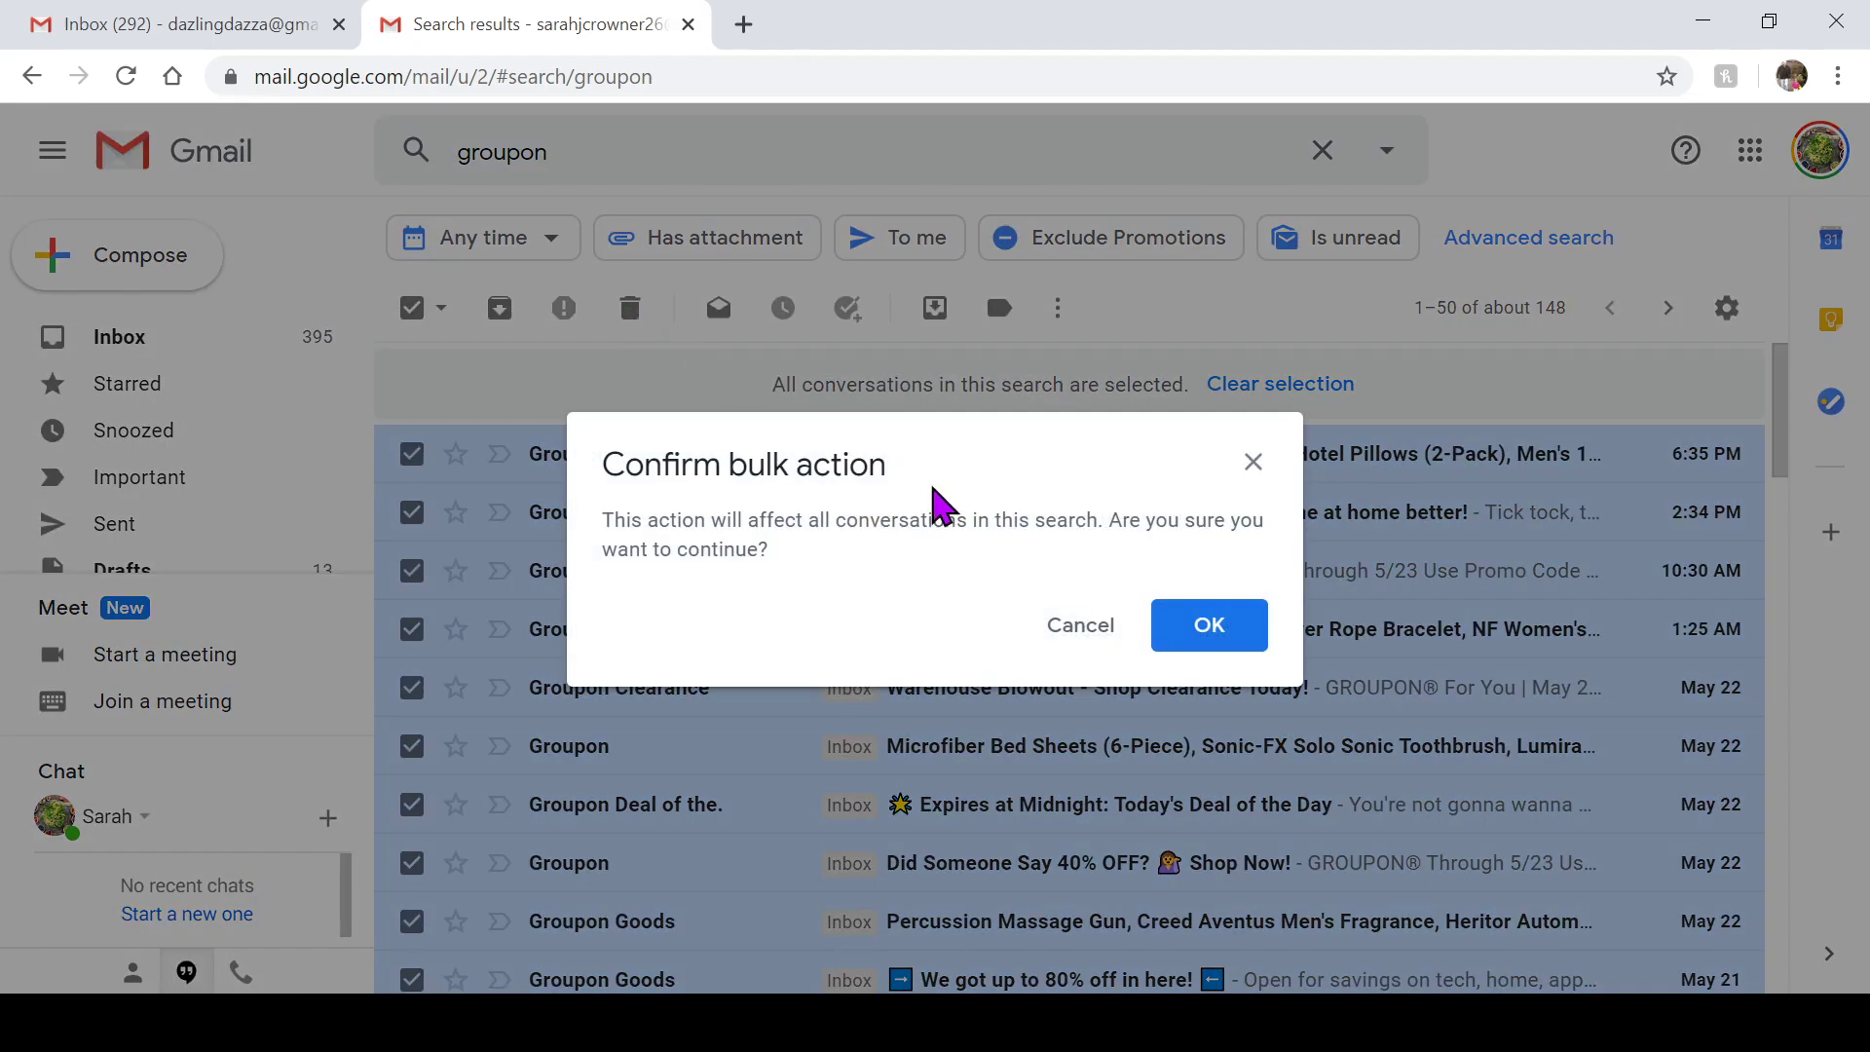
left_click(1208, 625)
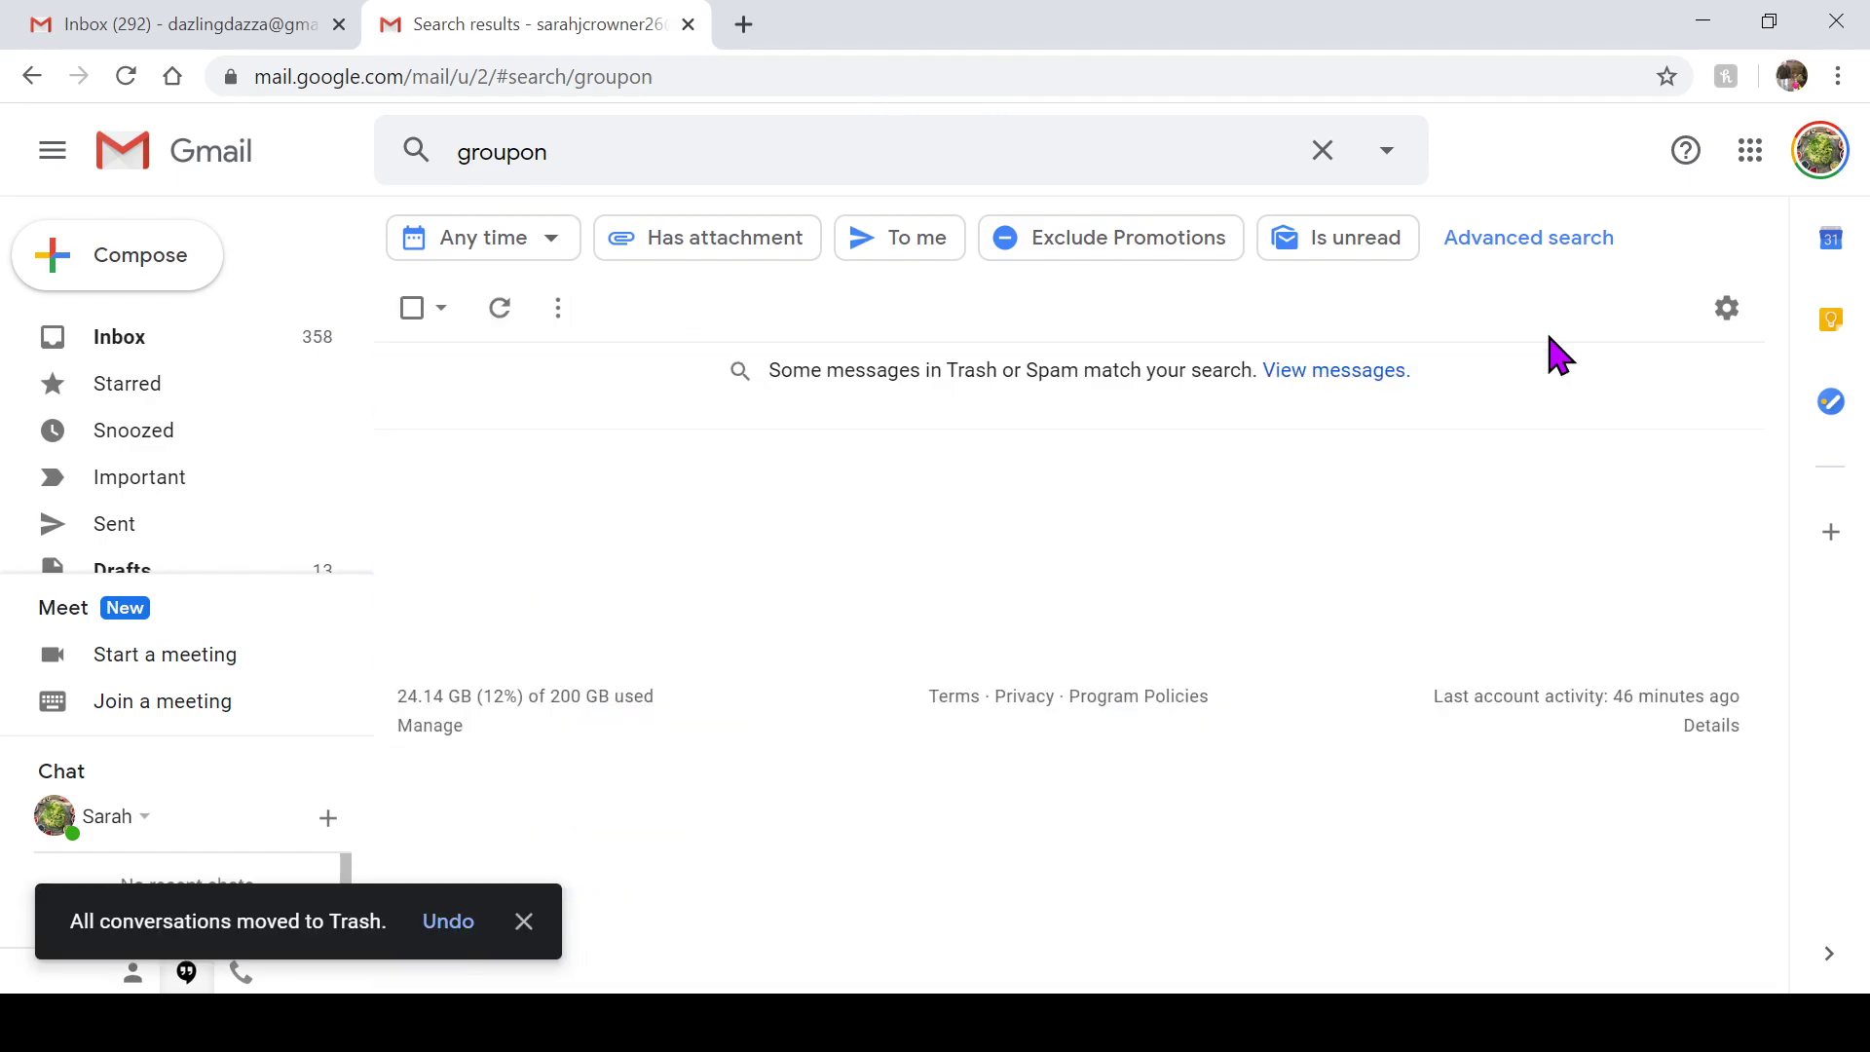
Return to the inbox and open Settings on the Filters and Blocked Addresses tab
left_click(118, 343)
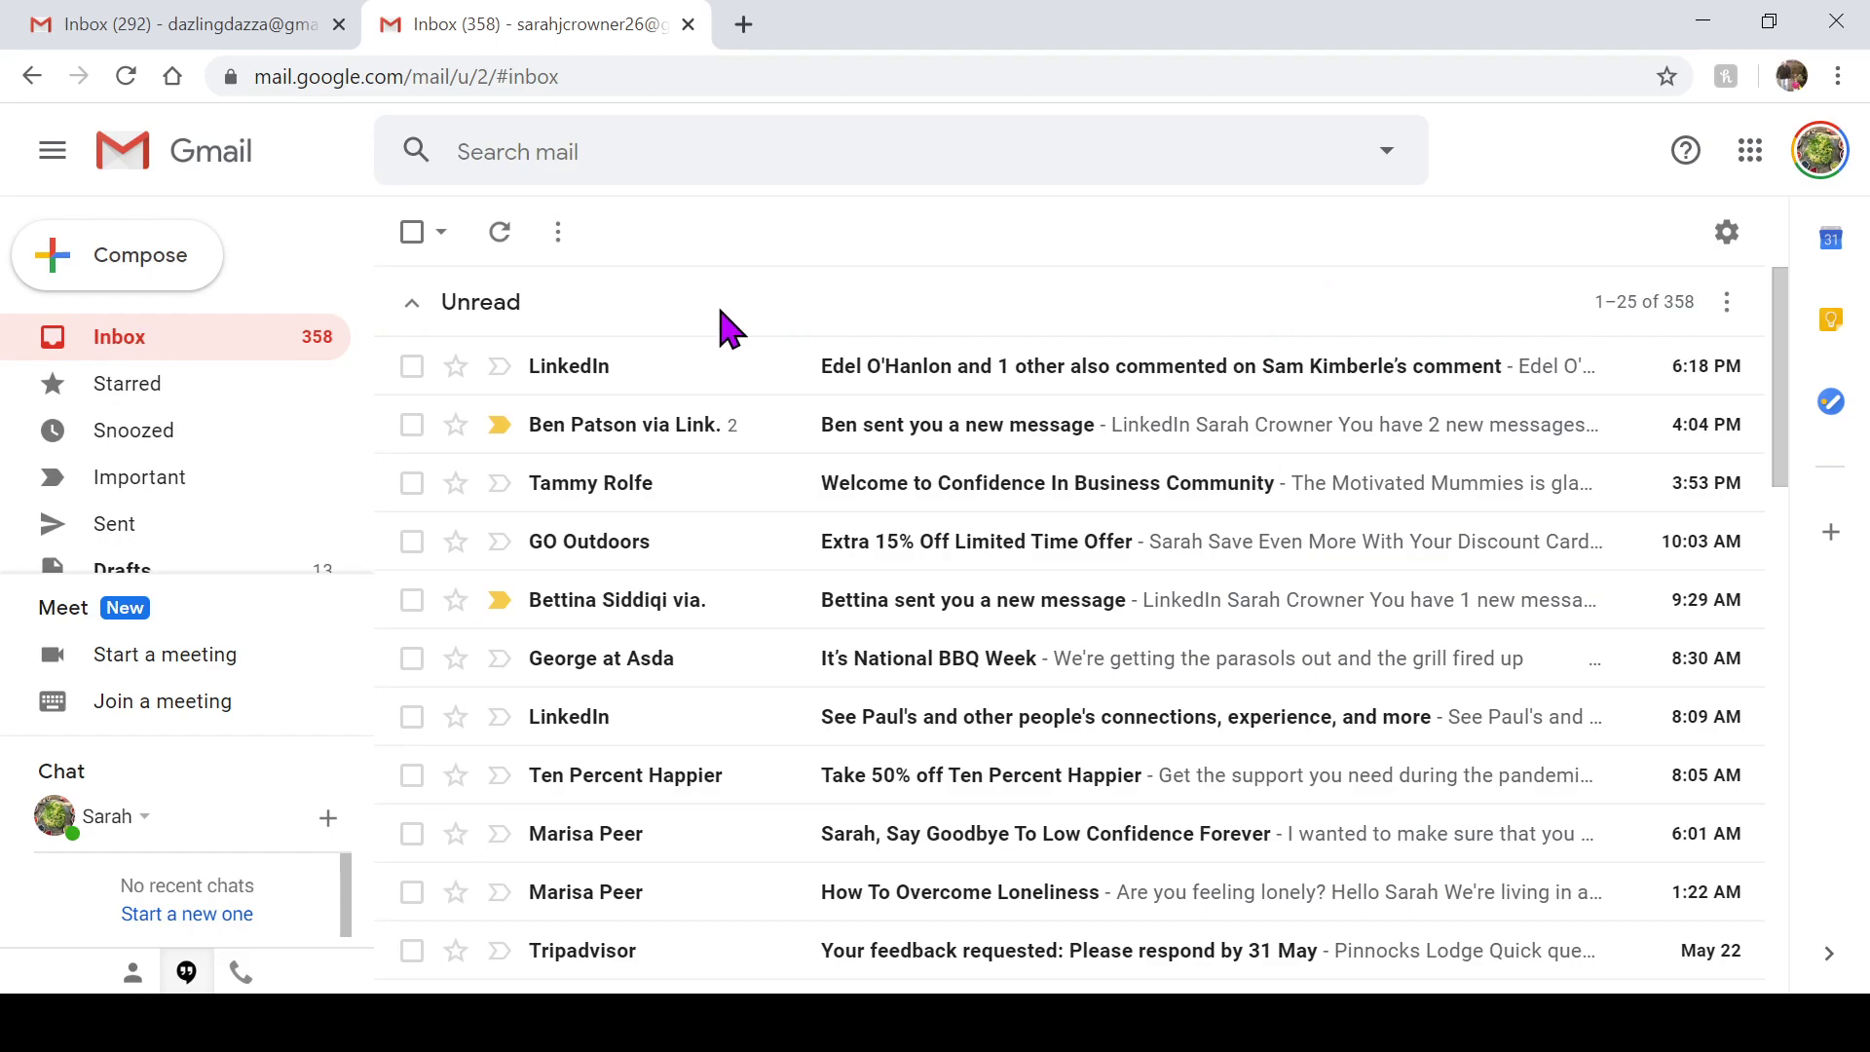
left_click(1725, 233)
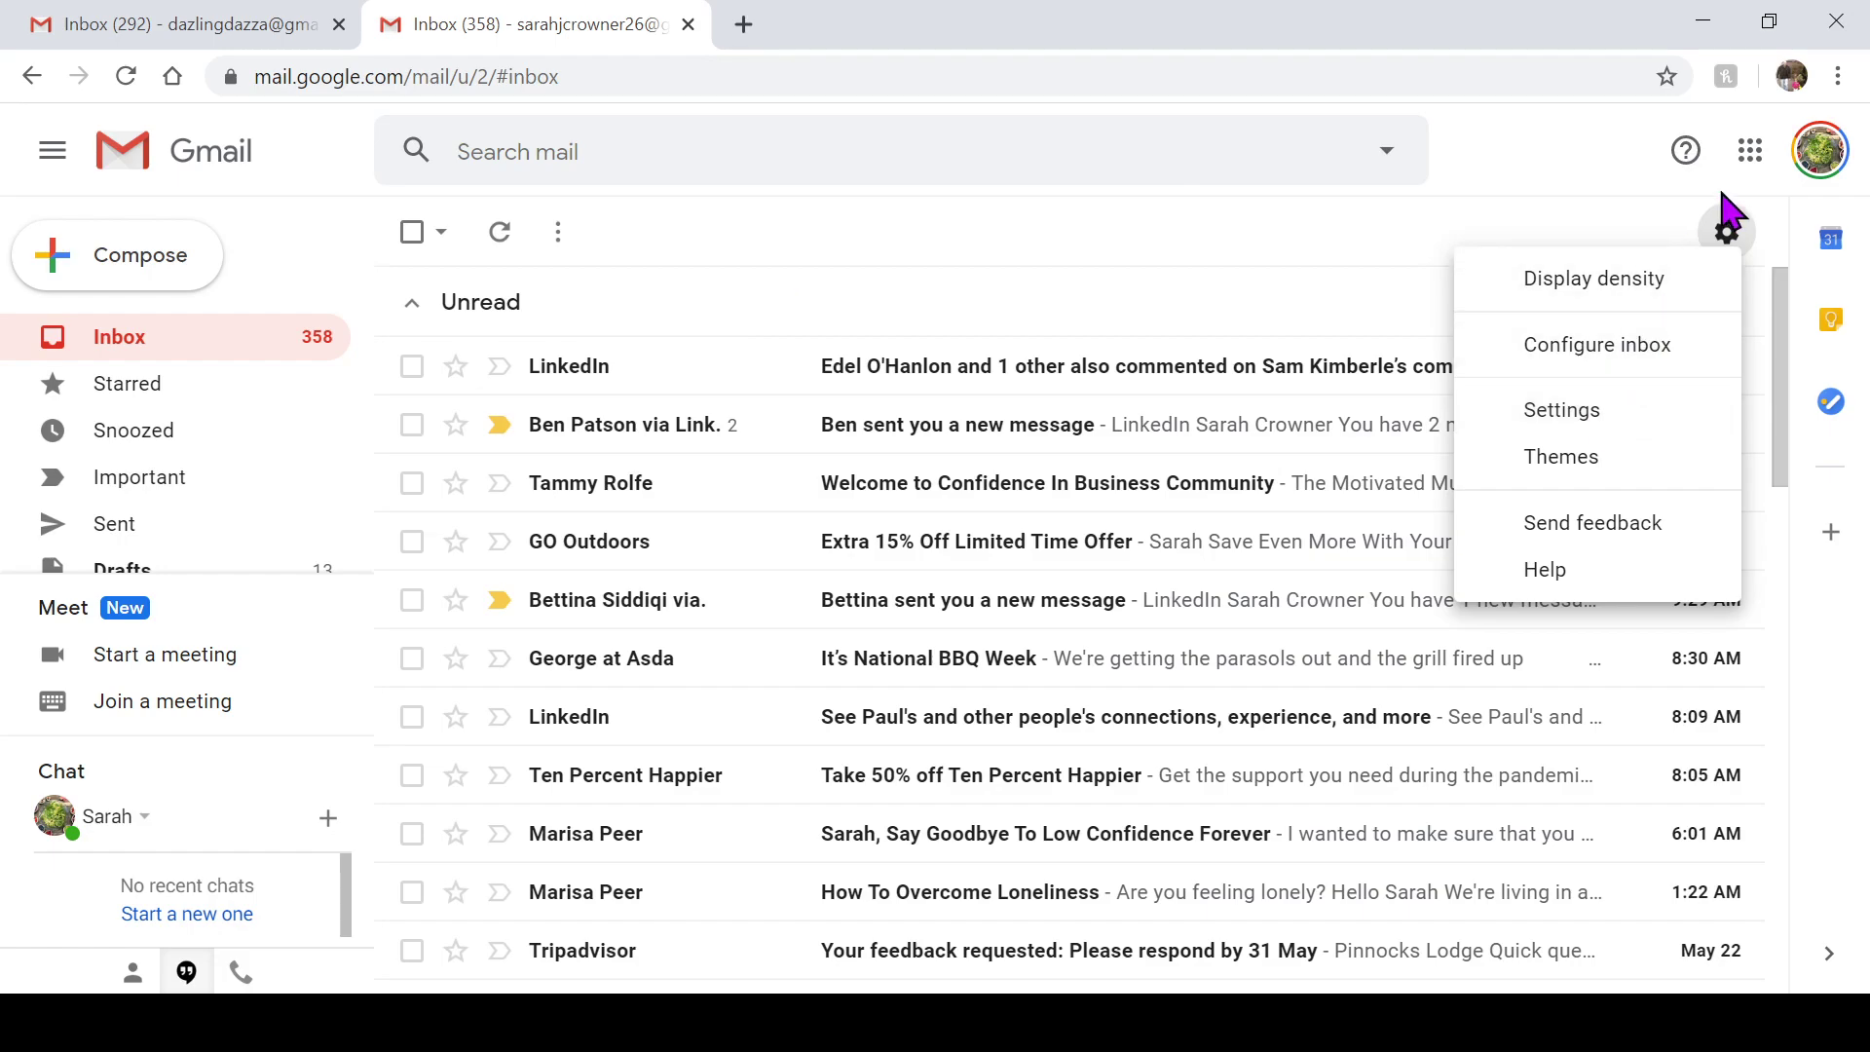
left_click(1557, 414)
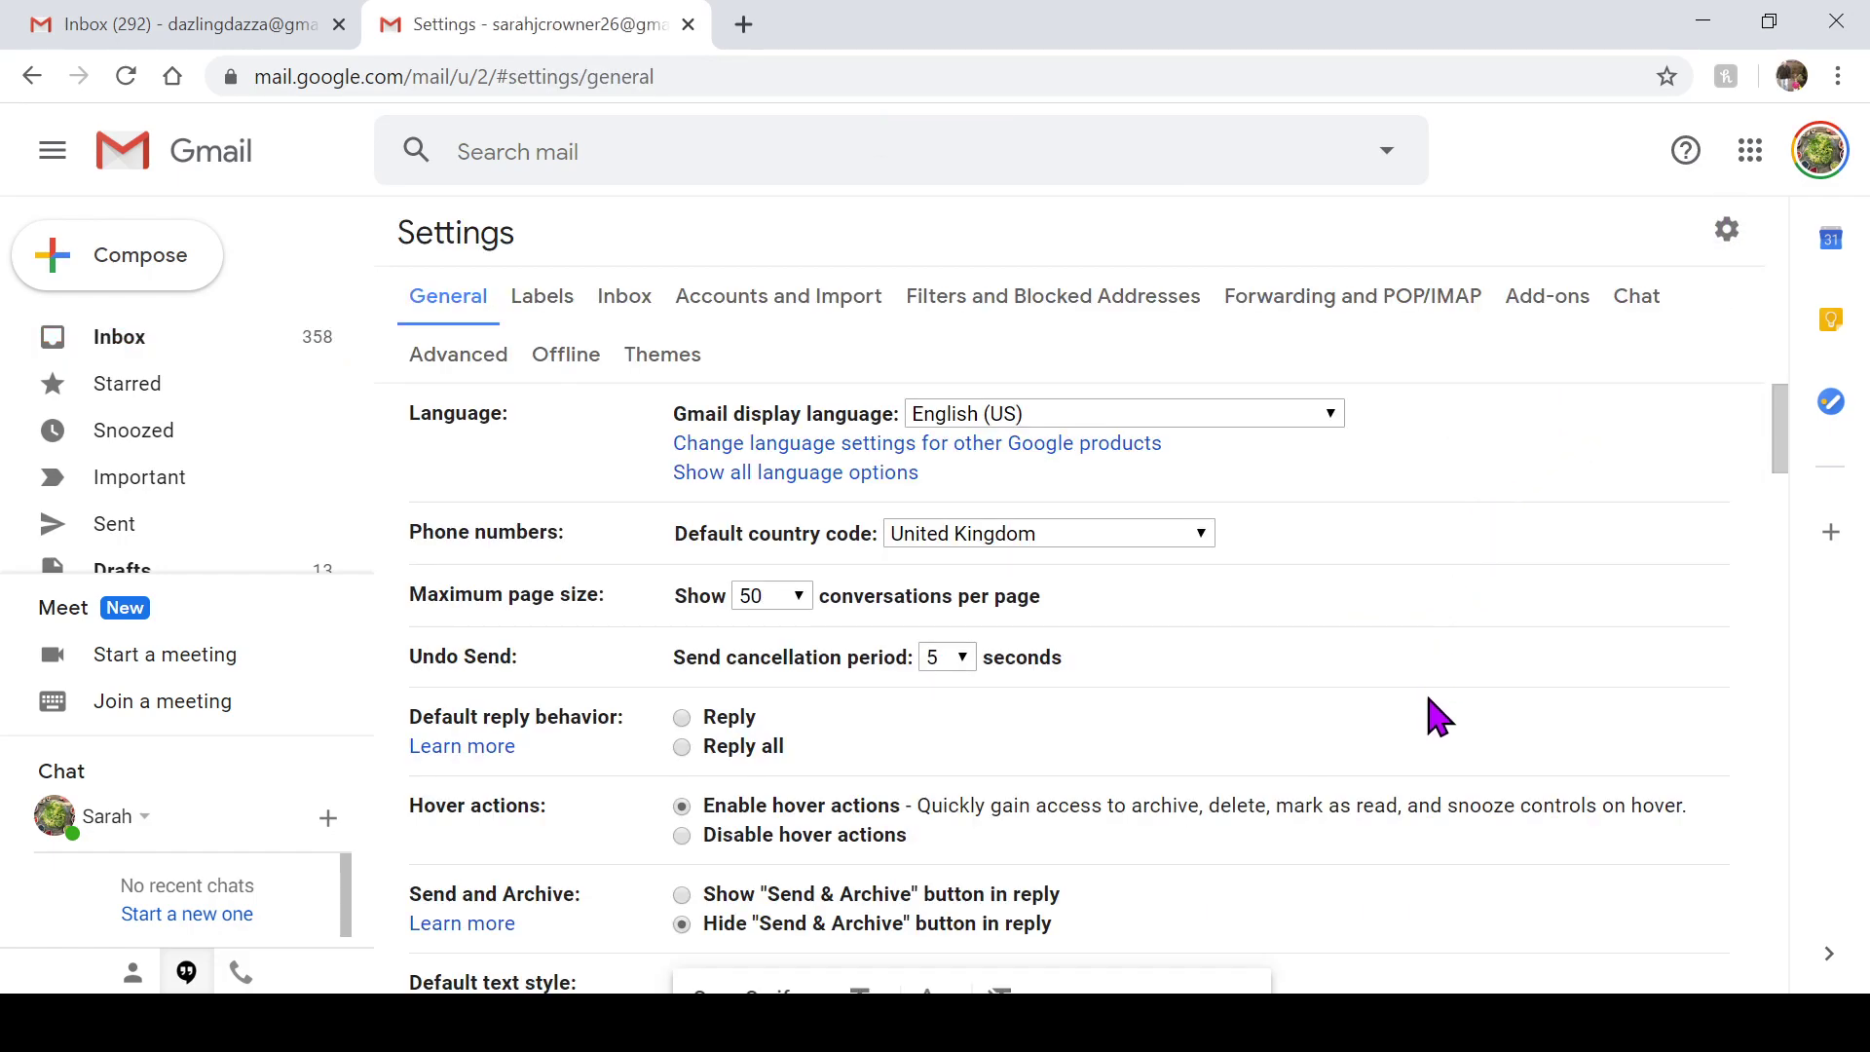
left_click(1035, 295)
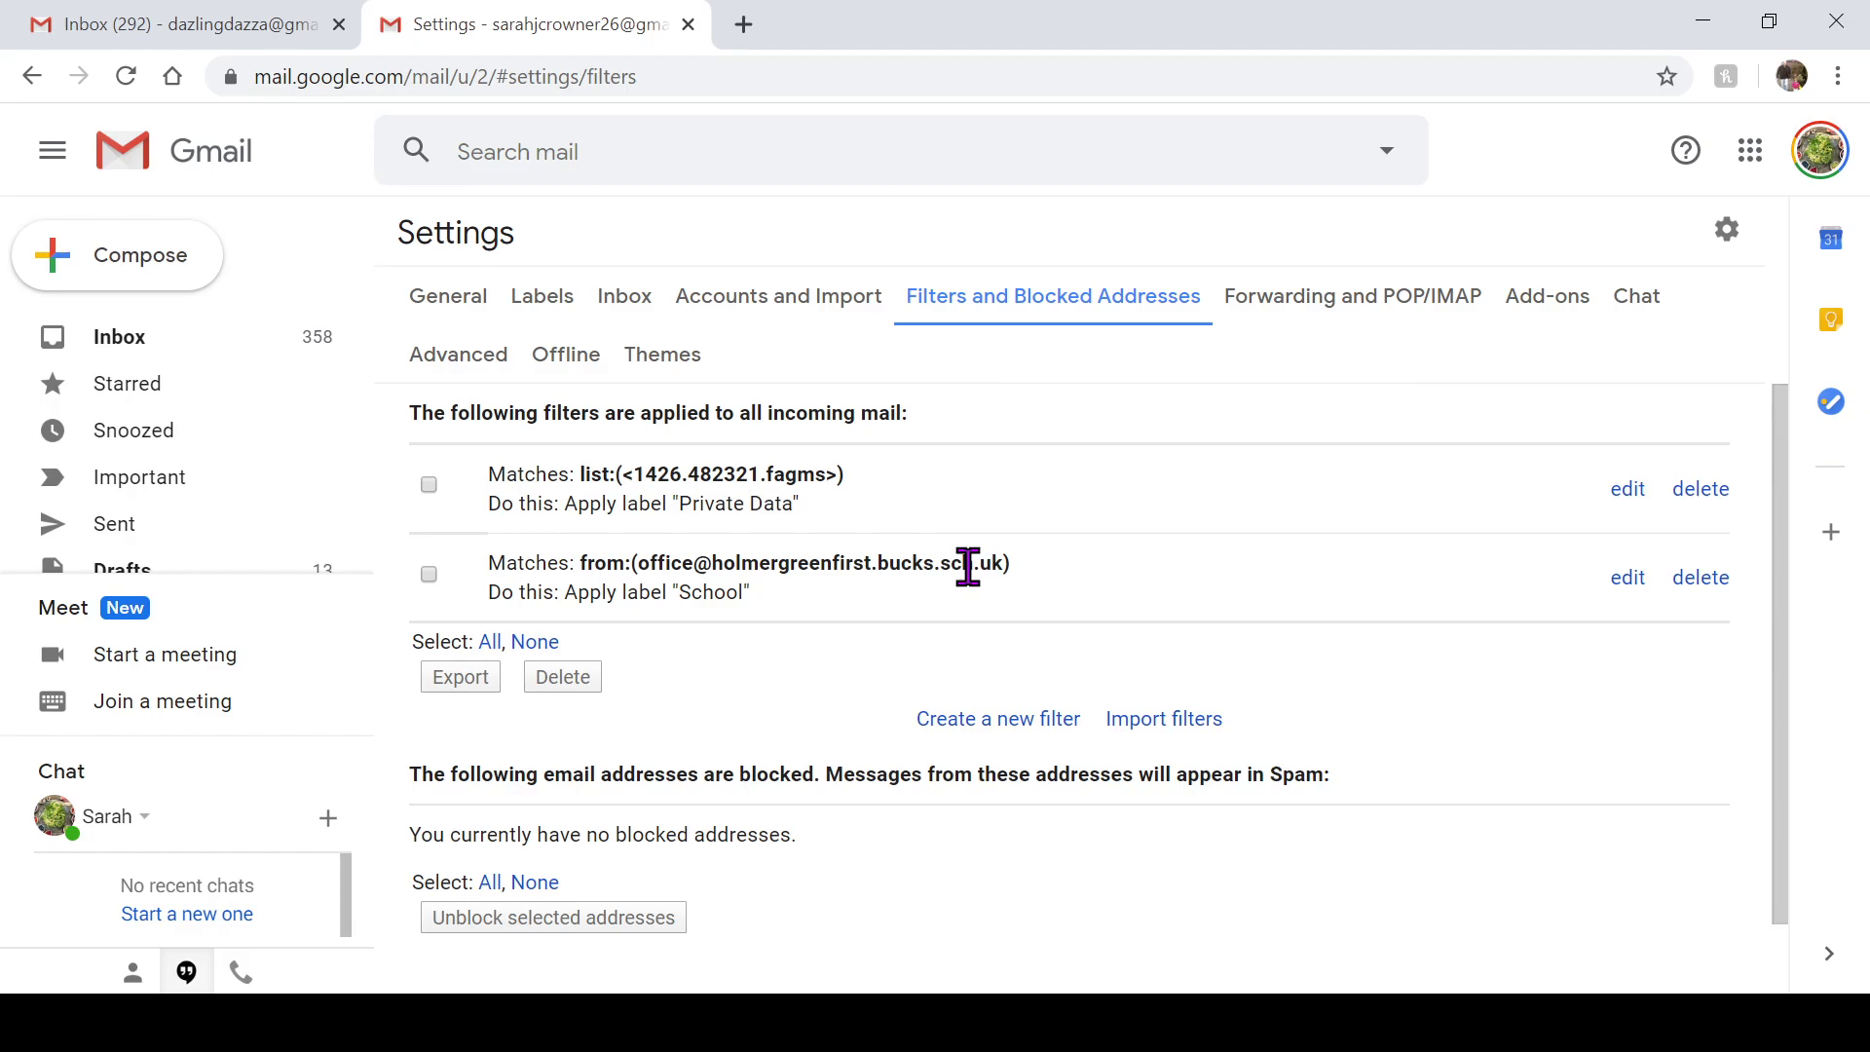
Create a filter for the suggested school office From address that applies the School label
left_click(999, 719)
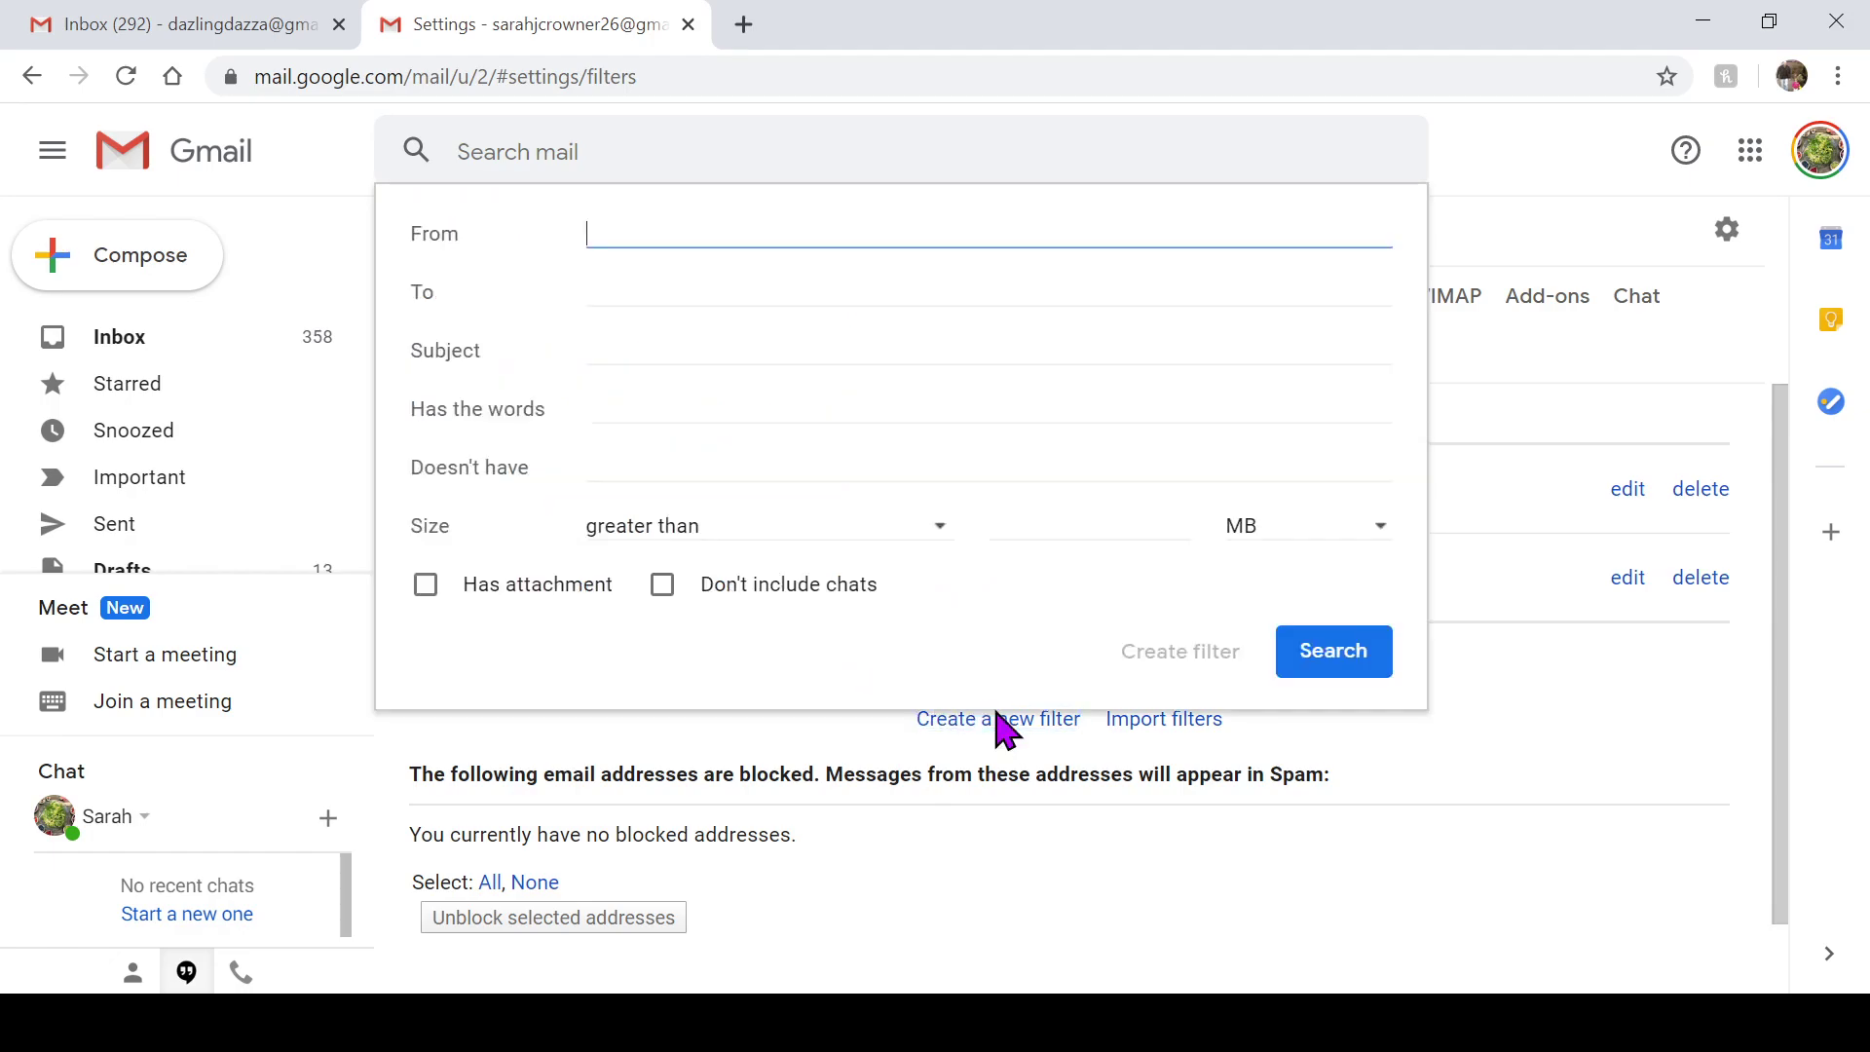
type("off")
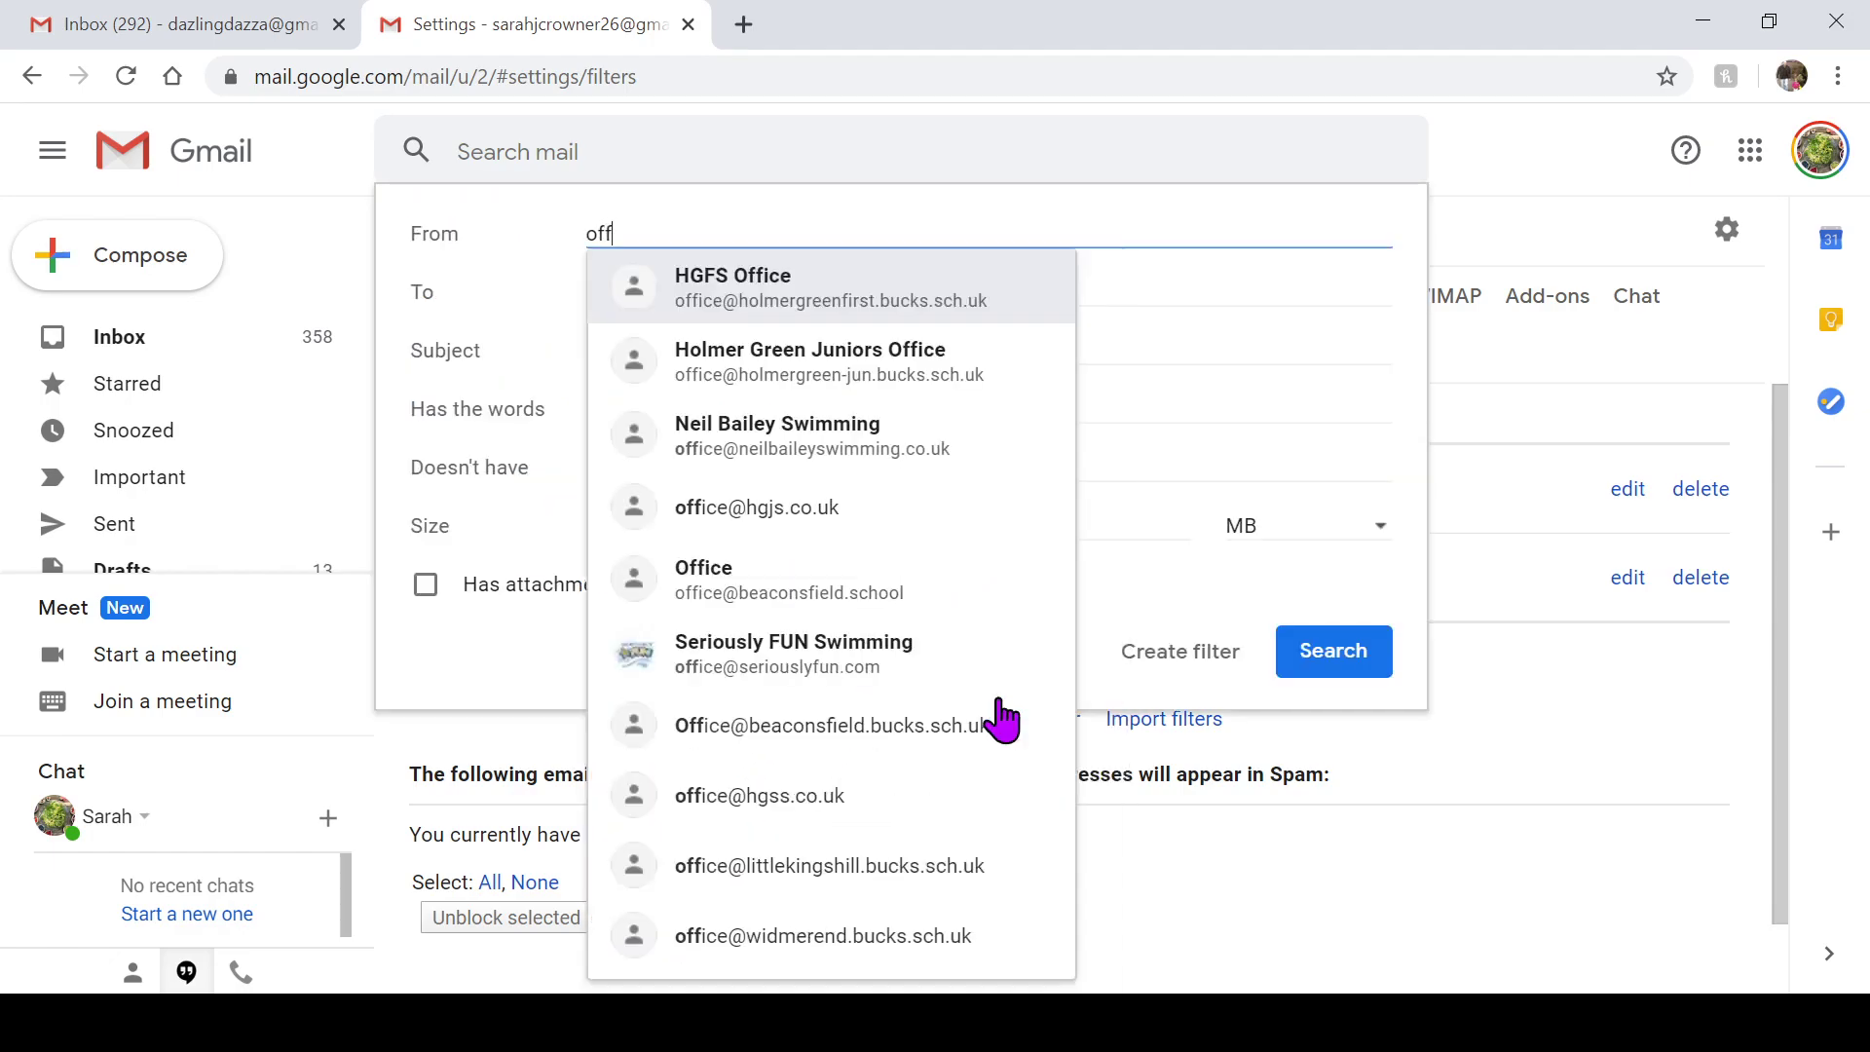
type("ice")
key("Return")
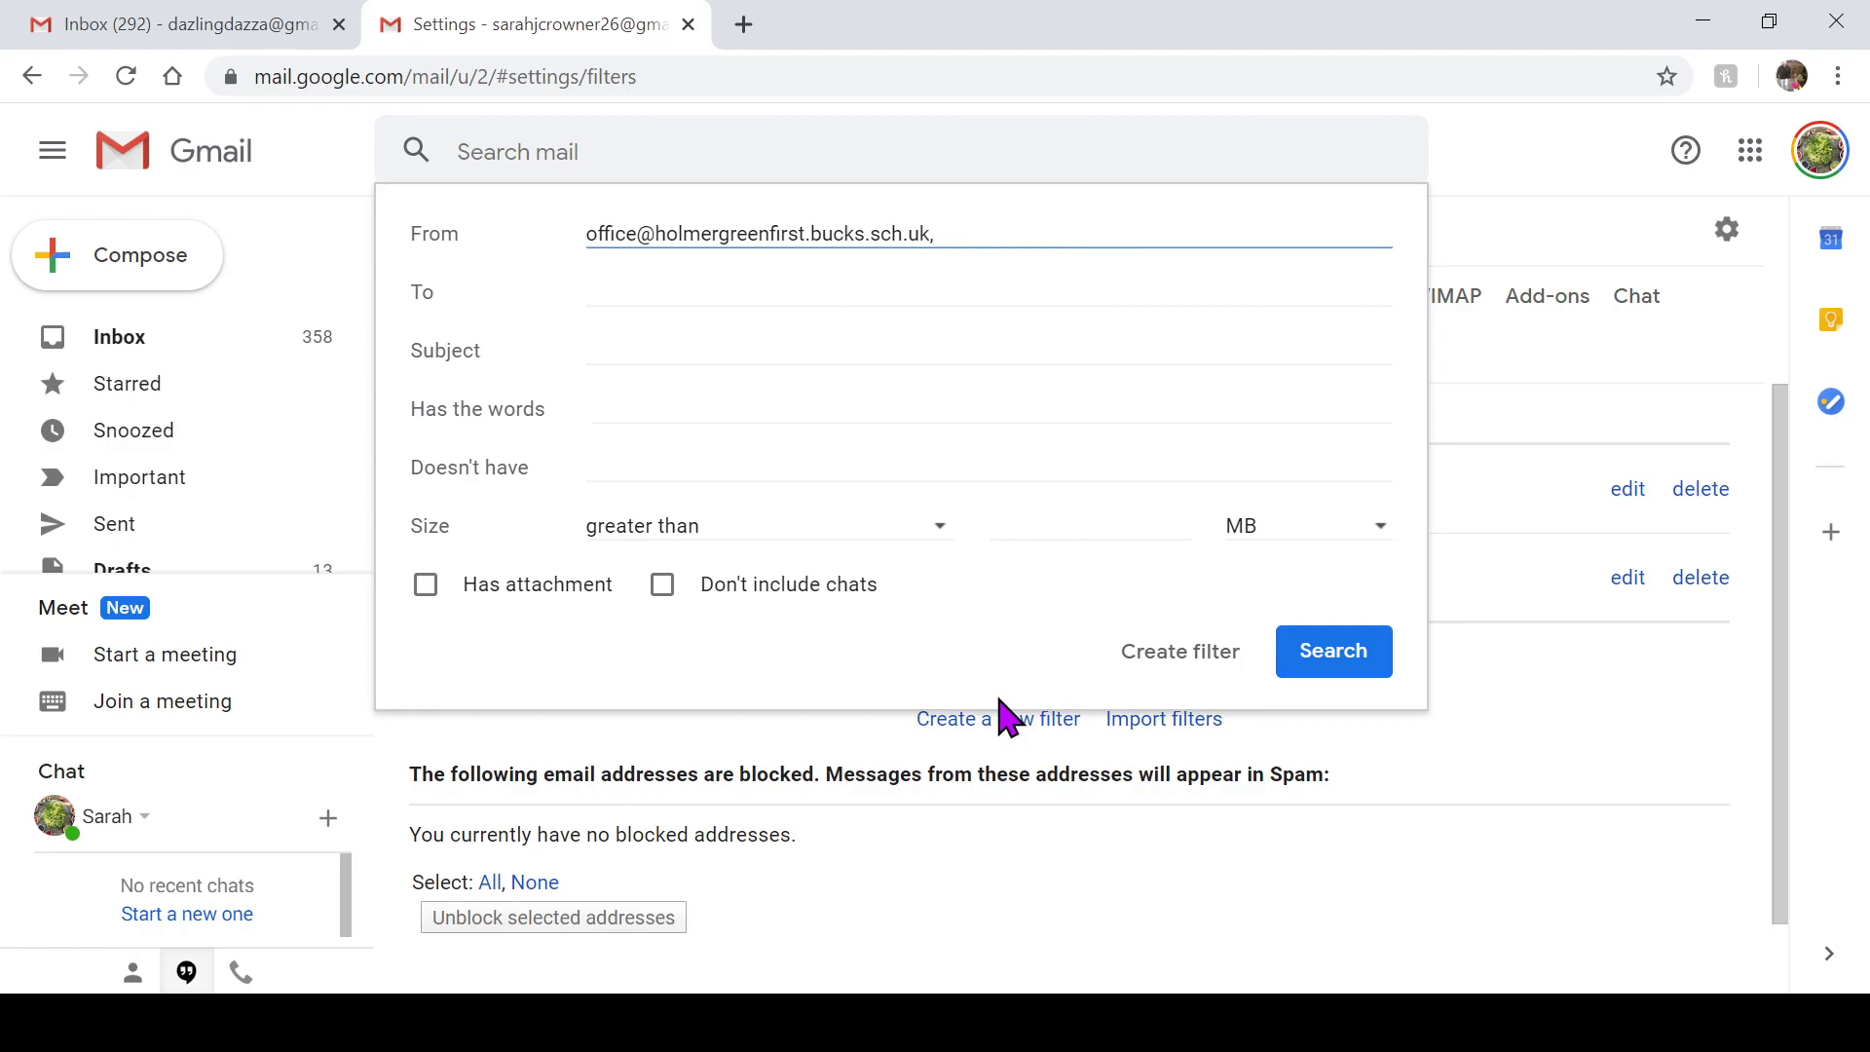
left_click(1195, 655)
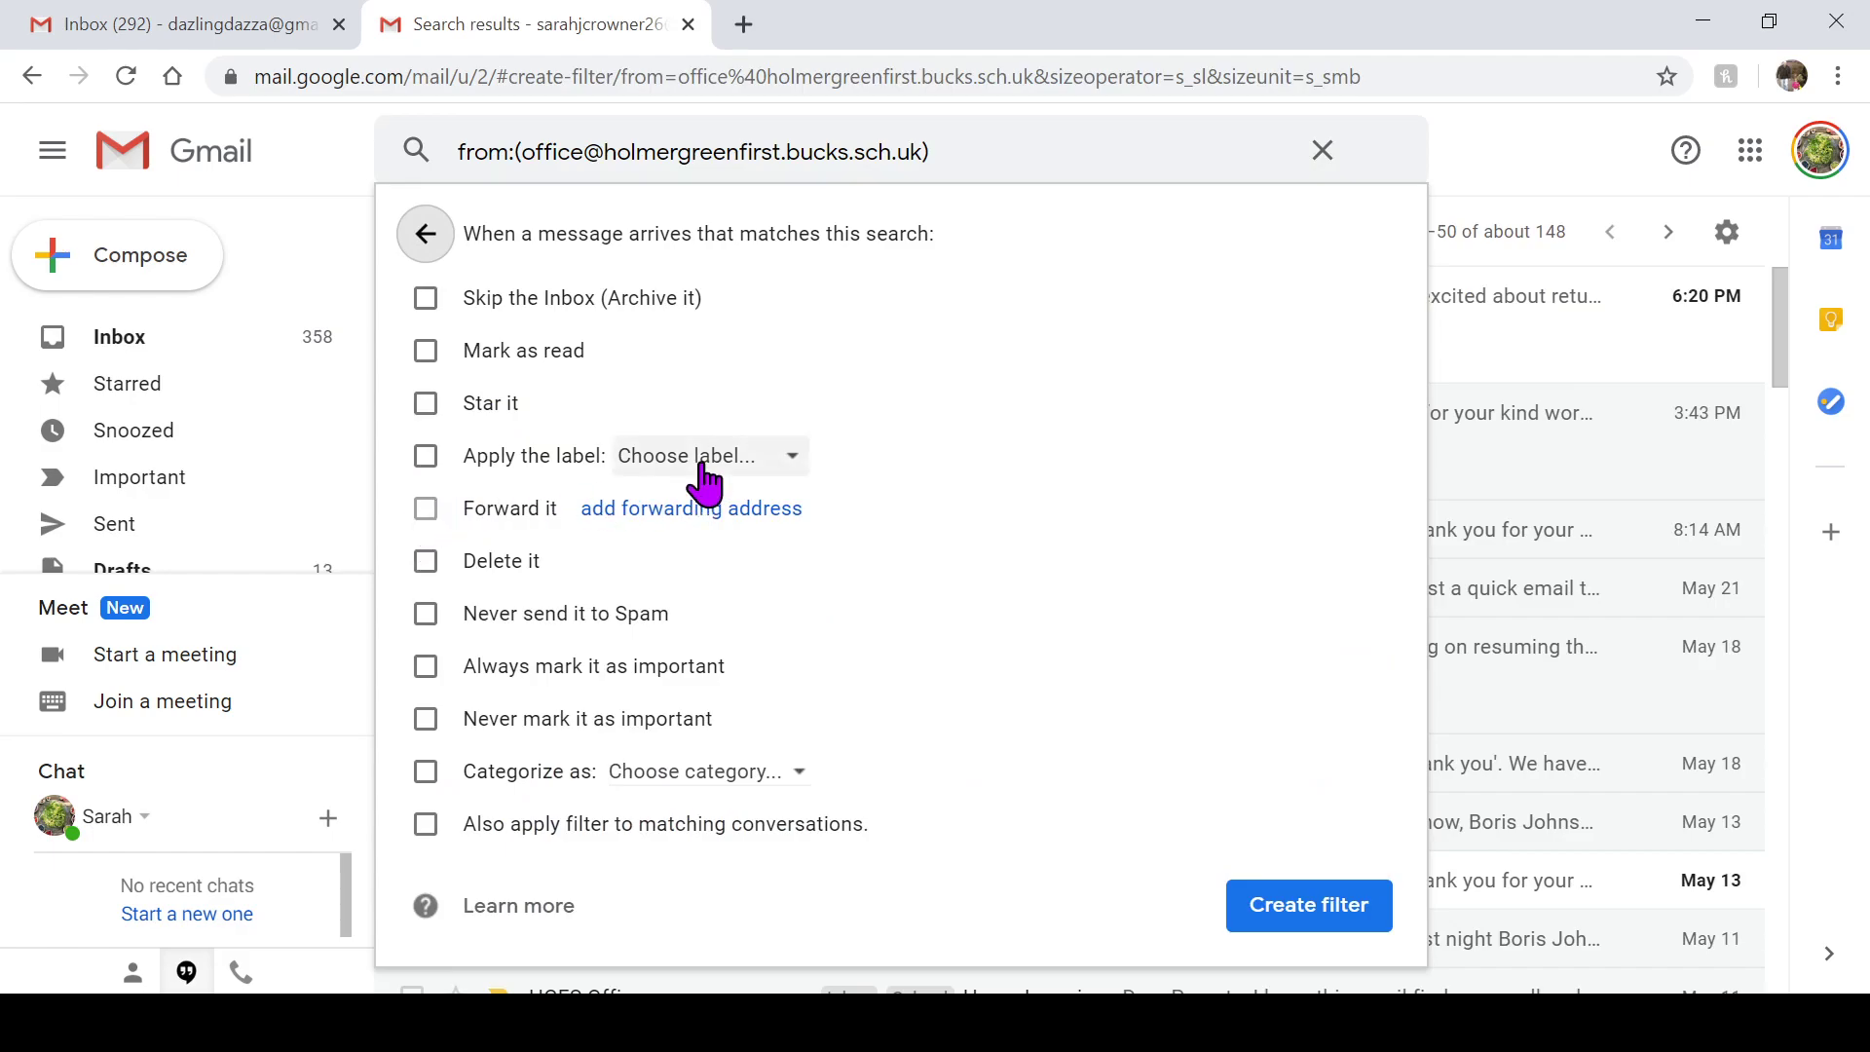
left_click(795, 459)
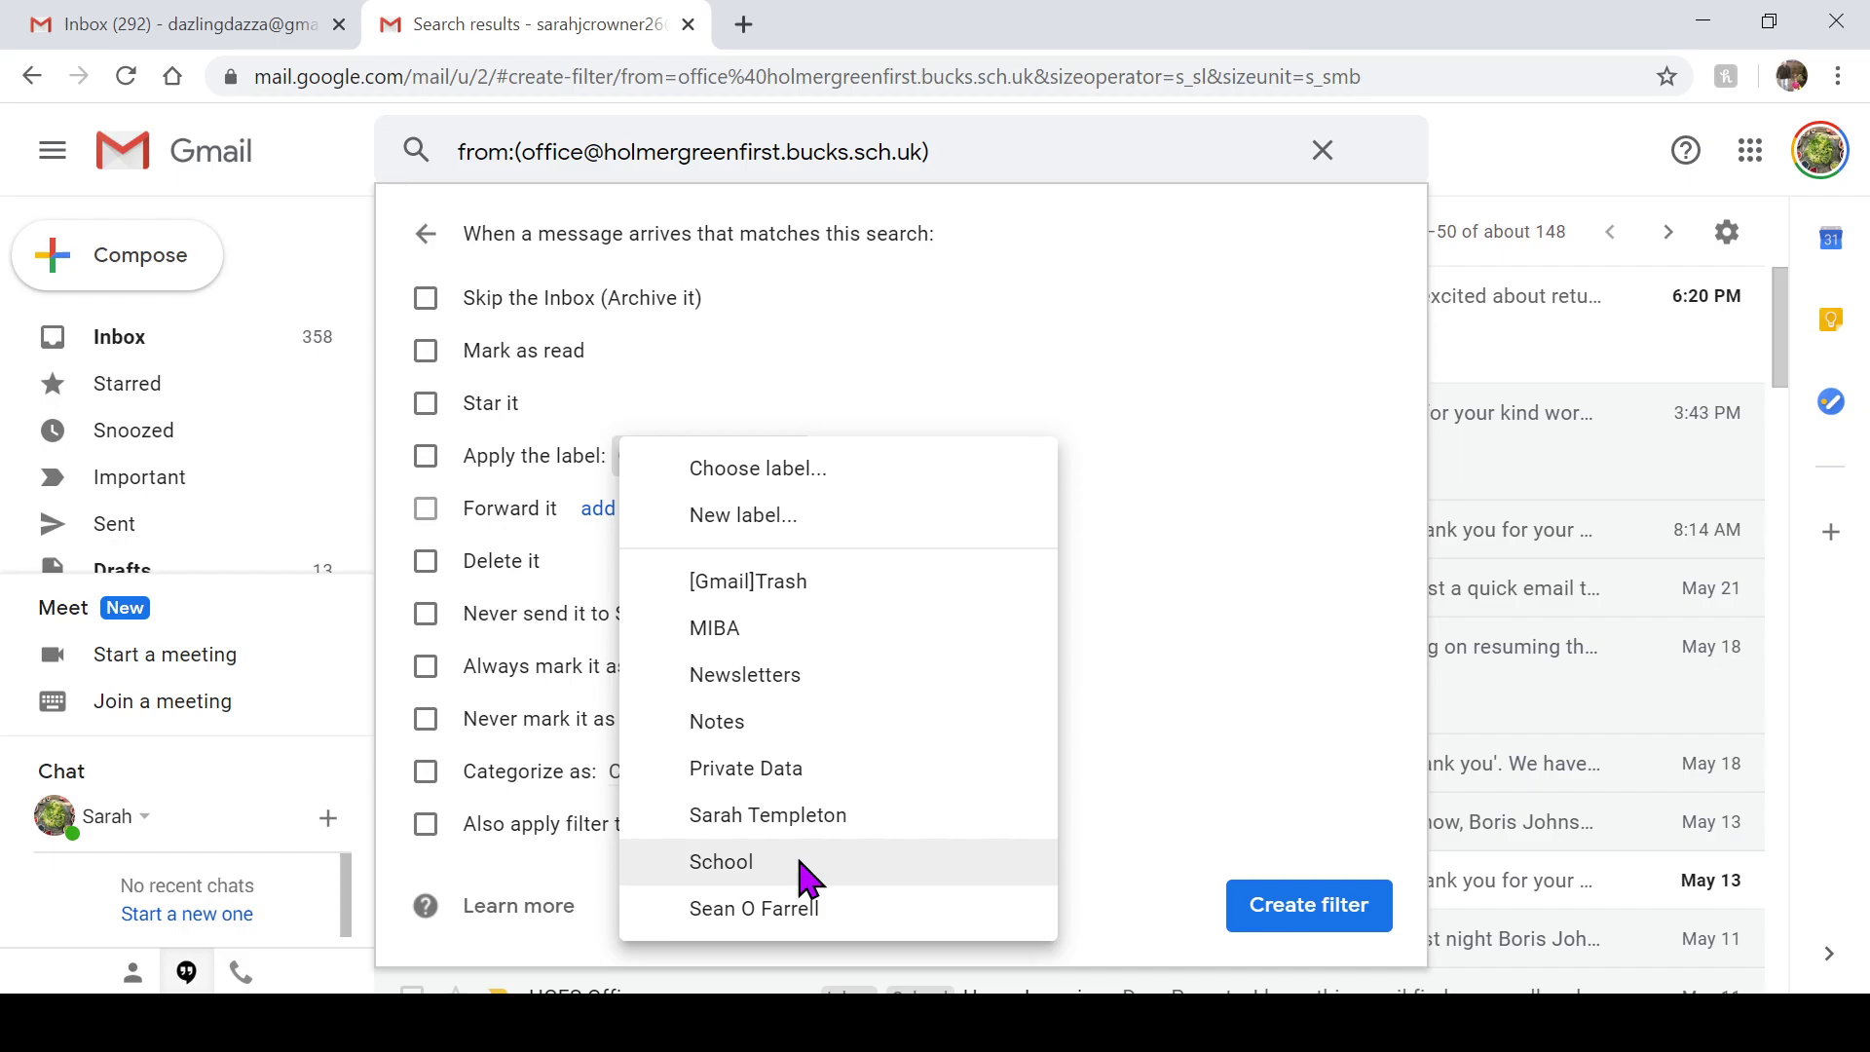
left_click(723, 872)
left_click(1314, 906)
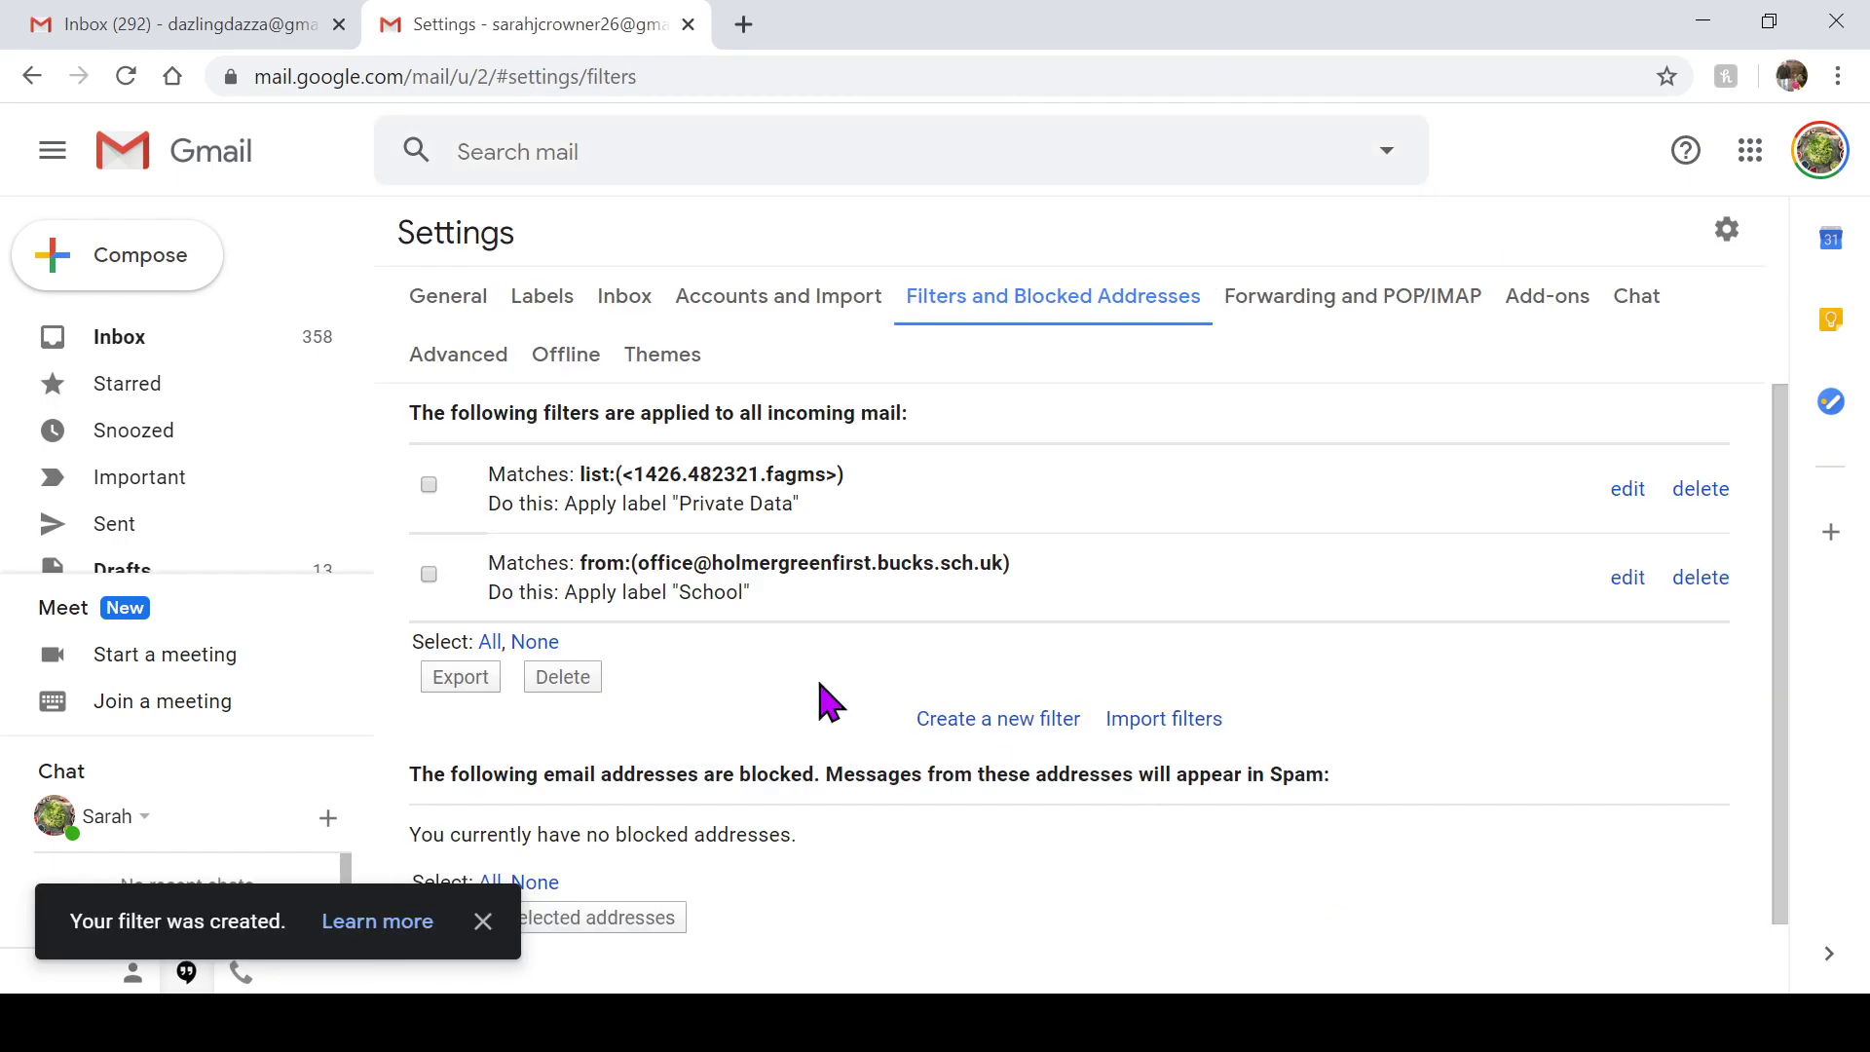
left_click(127, 341)
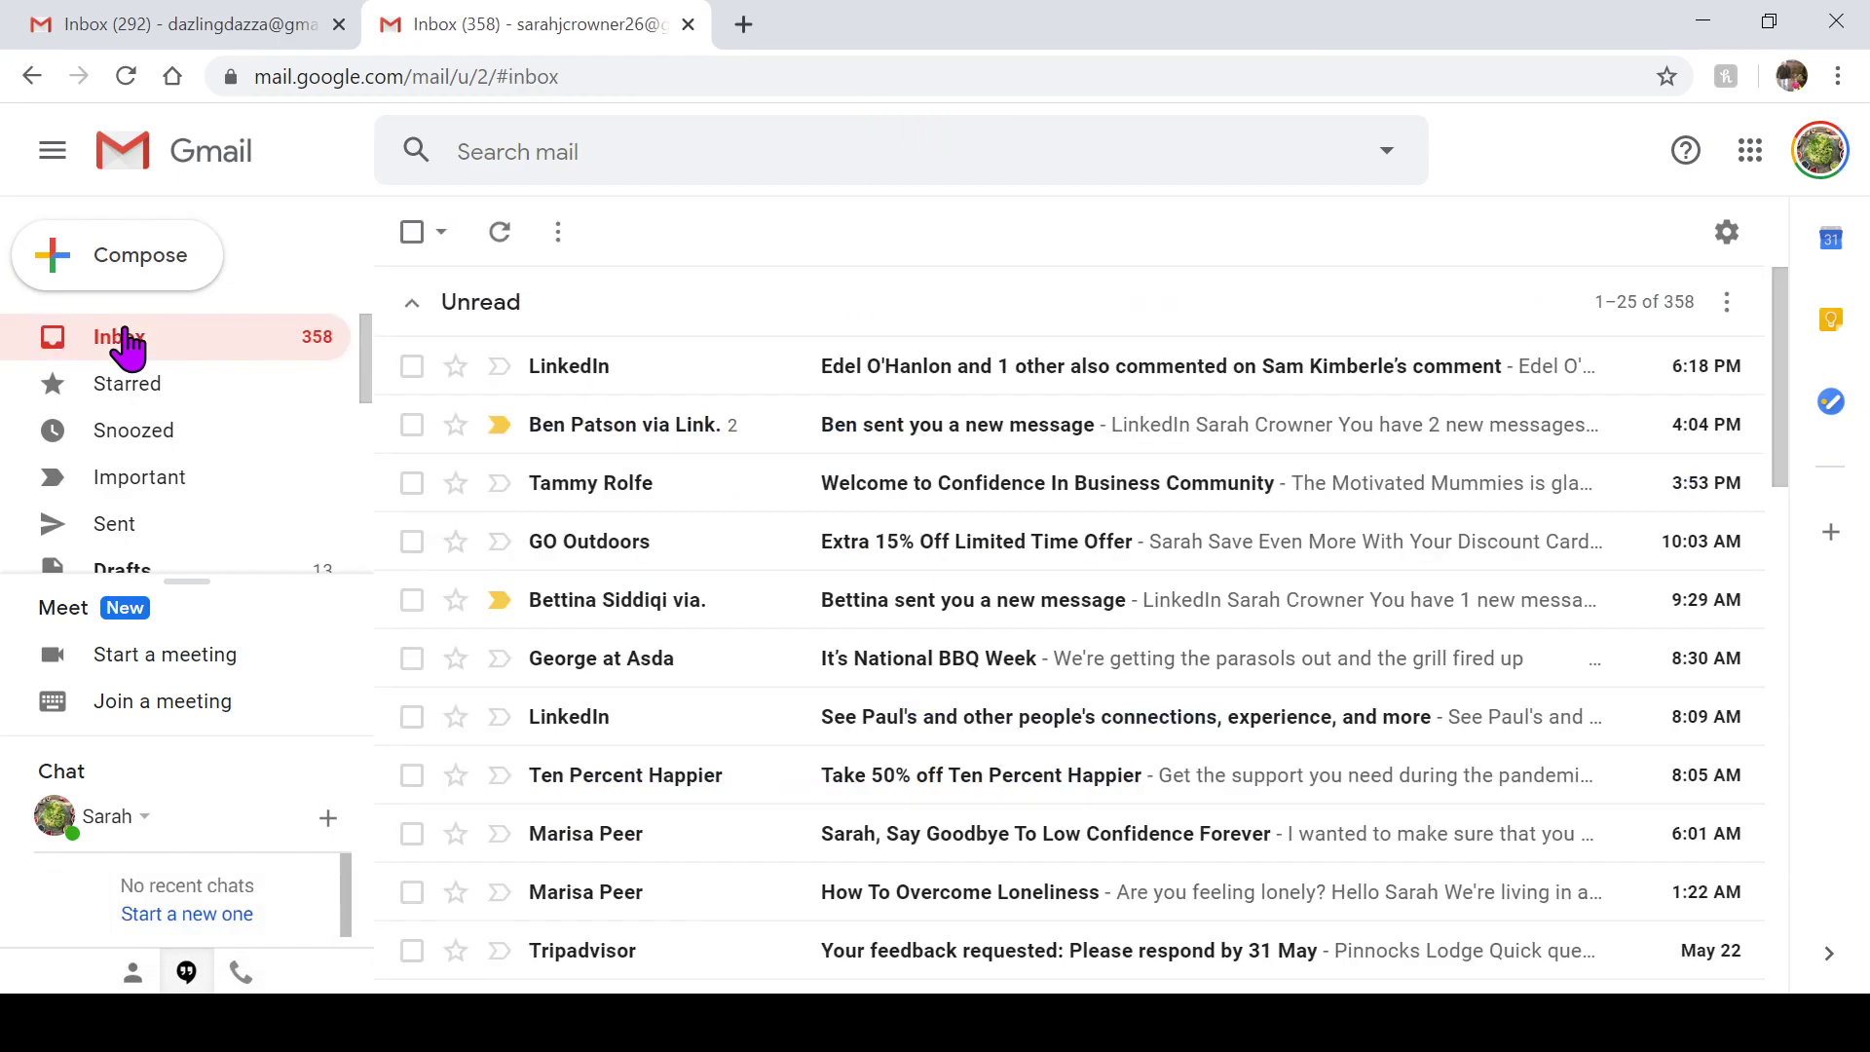
scroll(107, 491, "down", 3)
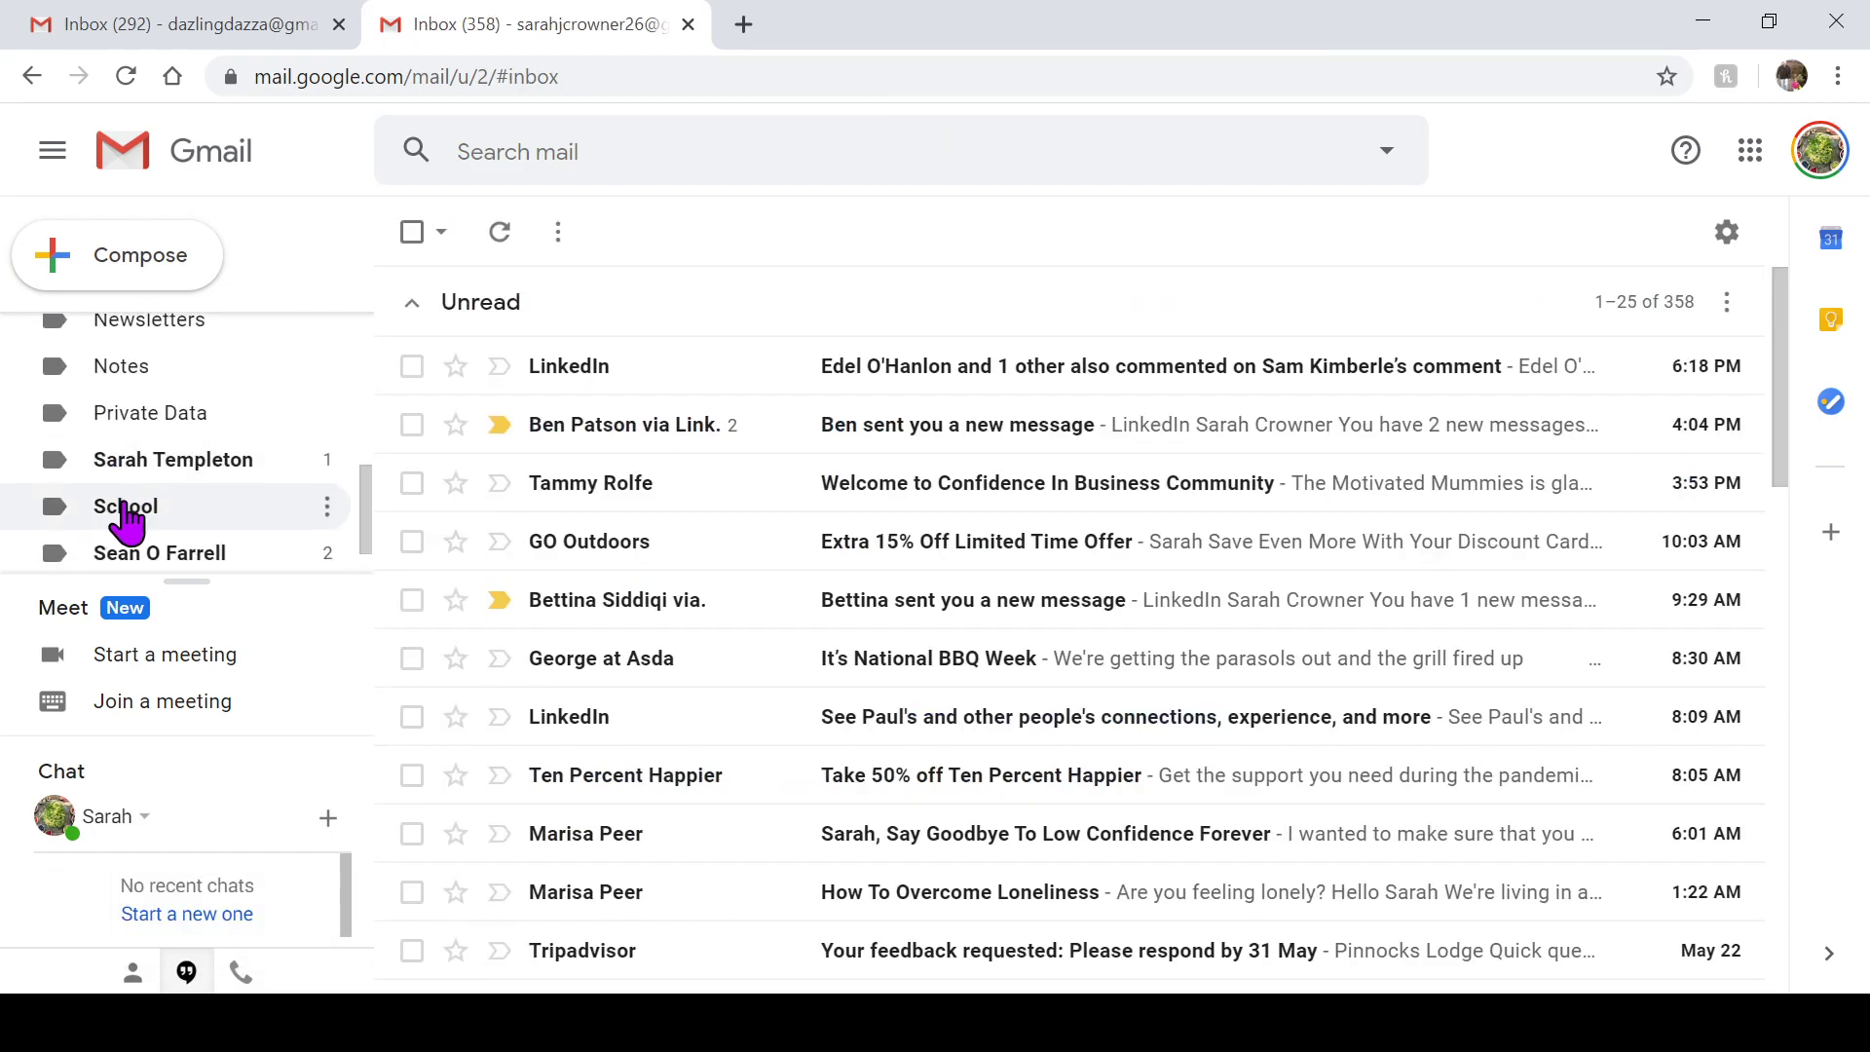
left_click(126, 512)
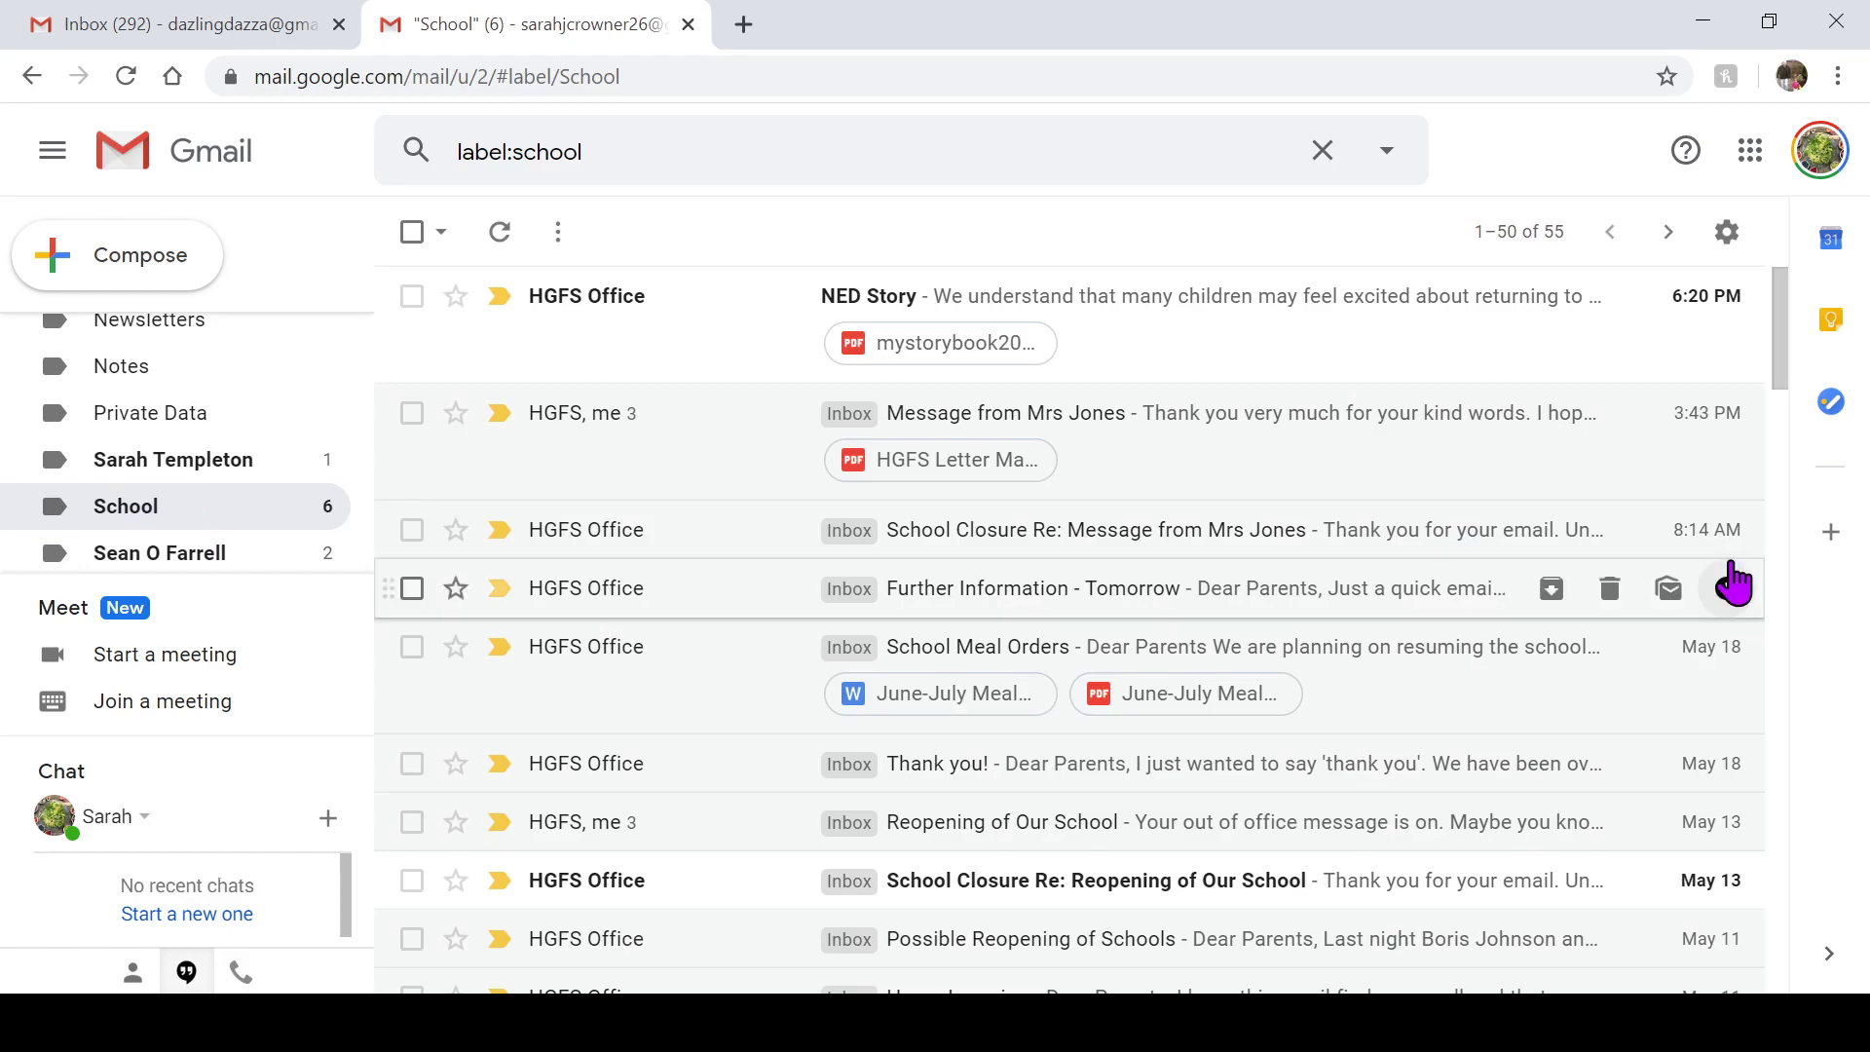
scroll(144, 468, "up", 1)
scroll(151, 450, "up", 5)
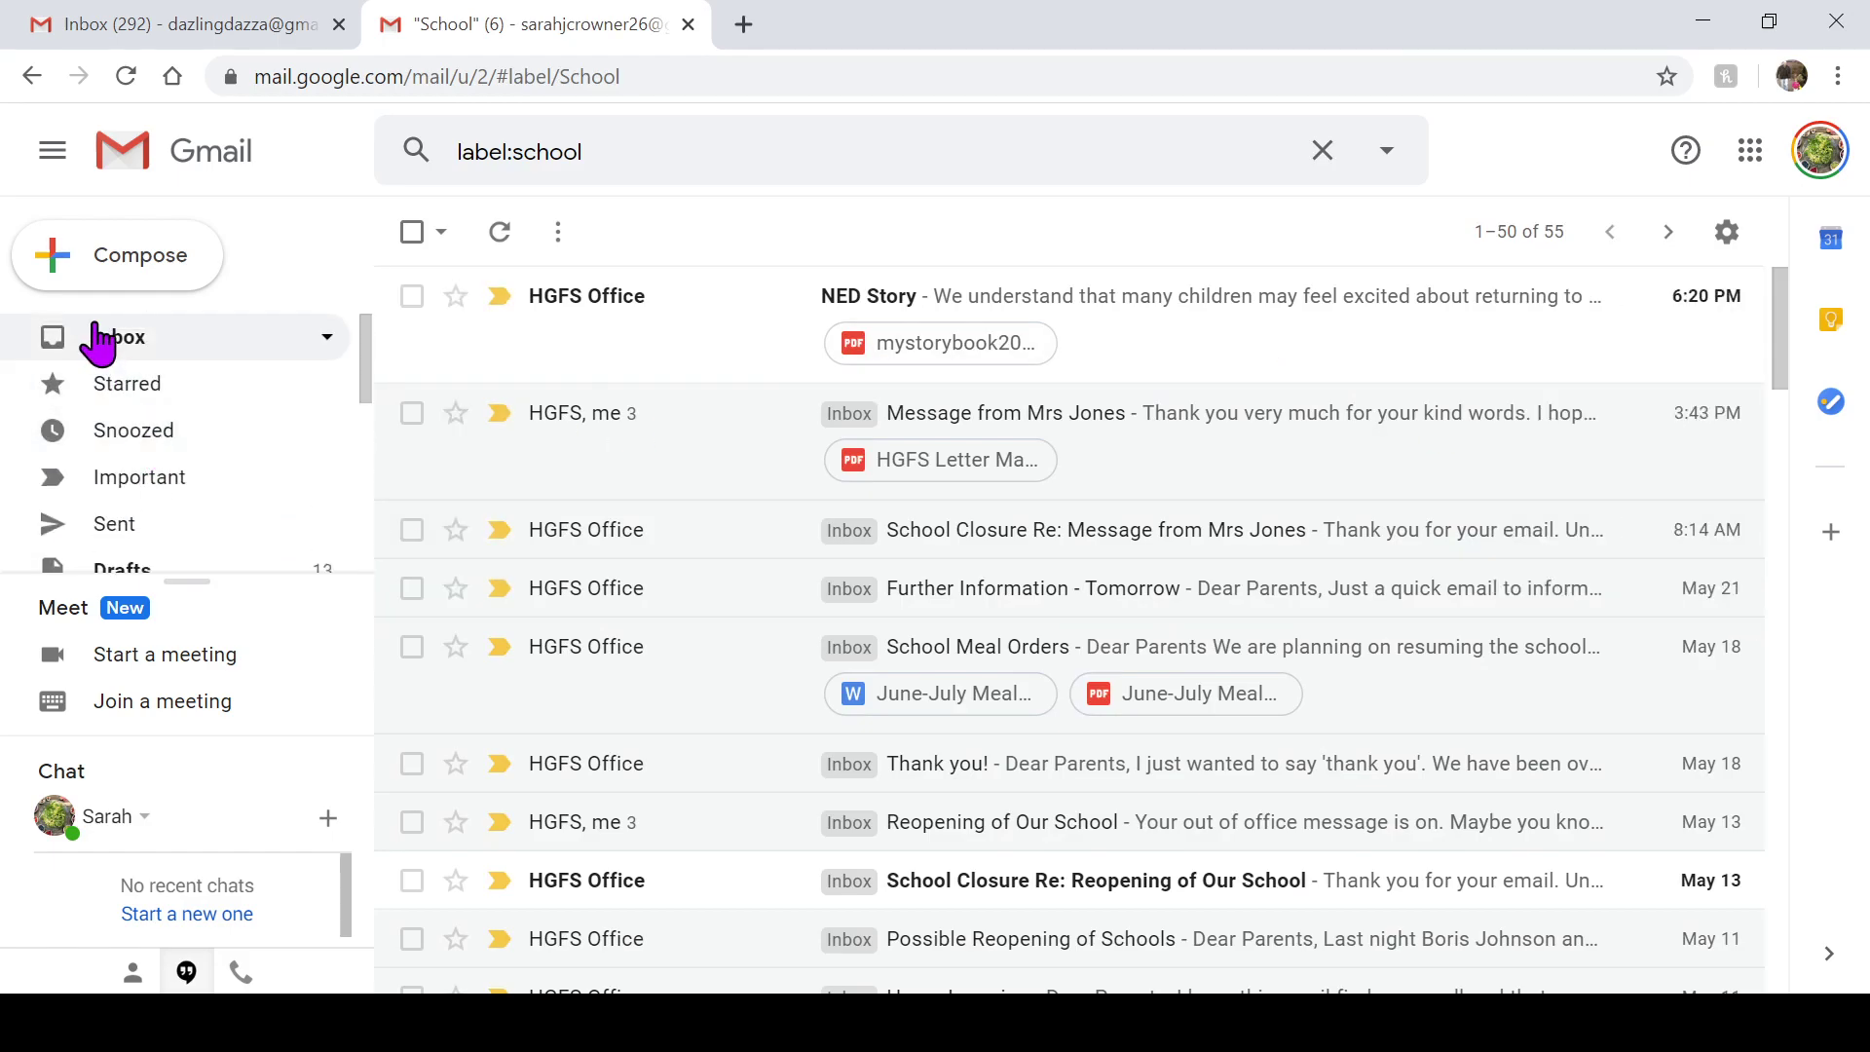
left_click(125, 345)
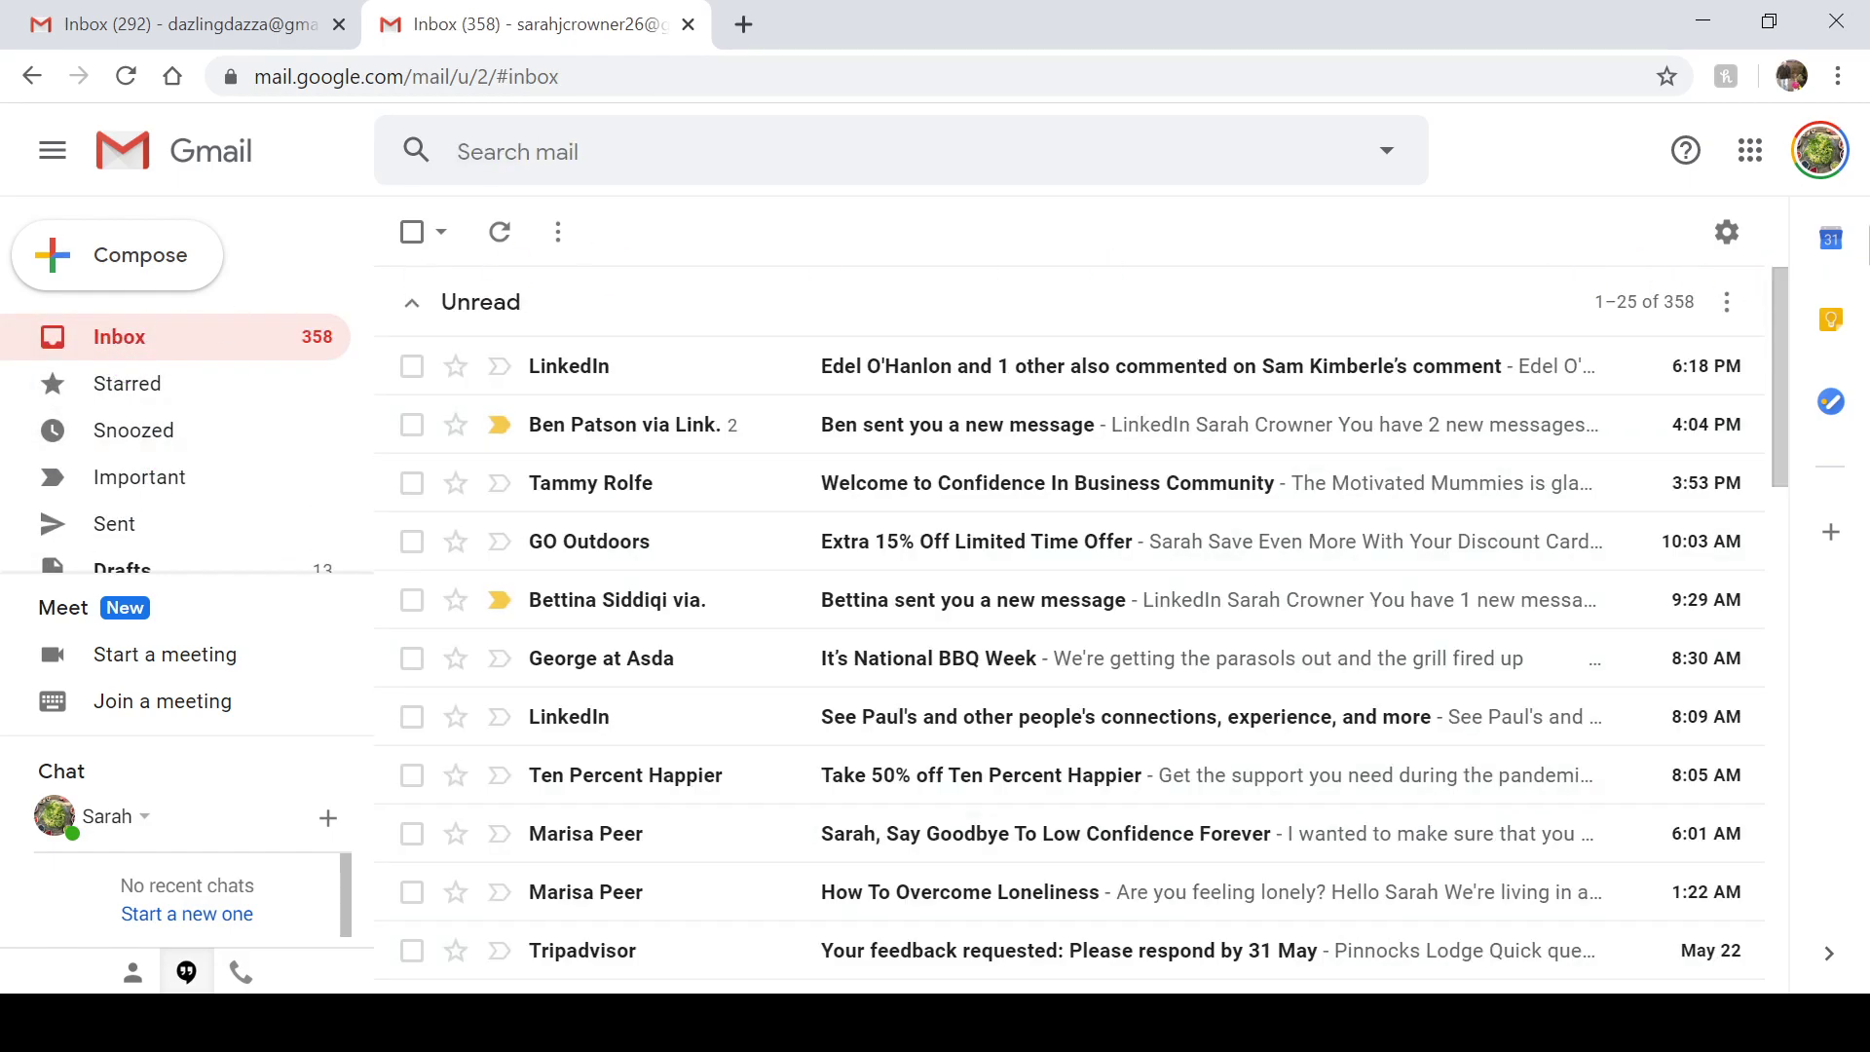
Open Gmail's full settings from the gear menu to reach Undo Send
left_click(1726, 234)
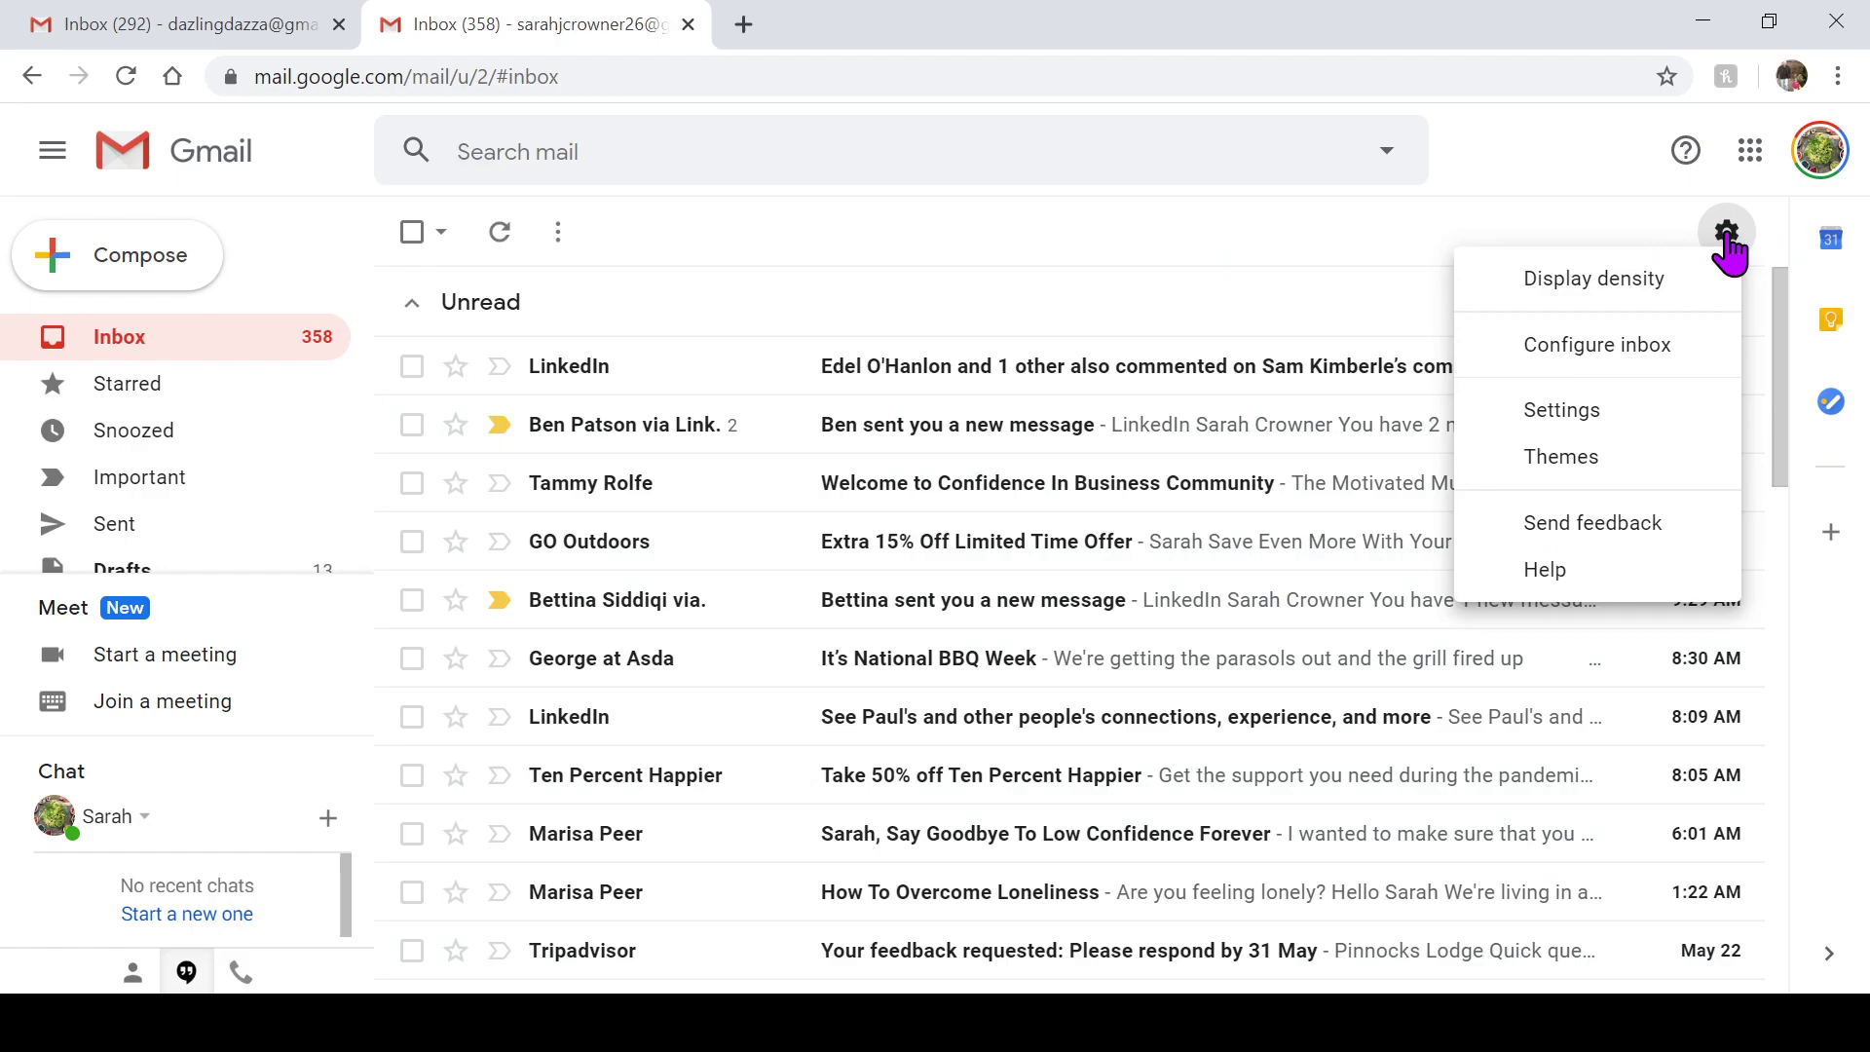
left_click(1585, 412)
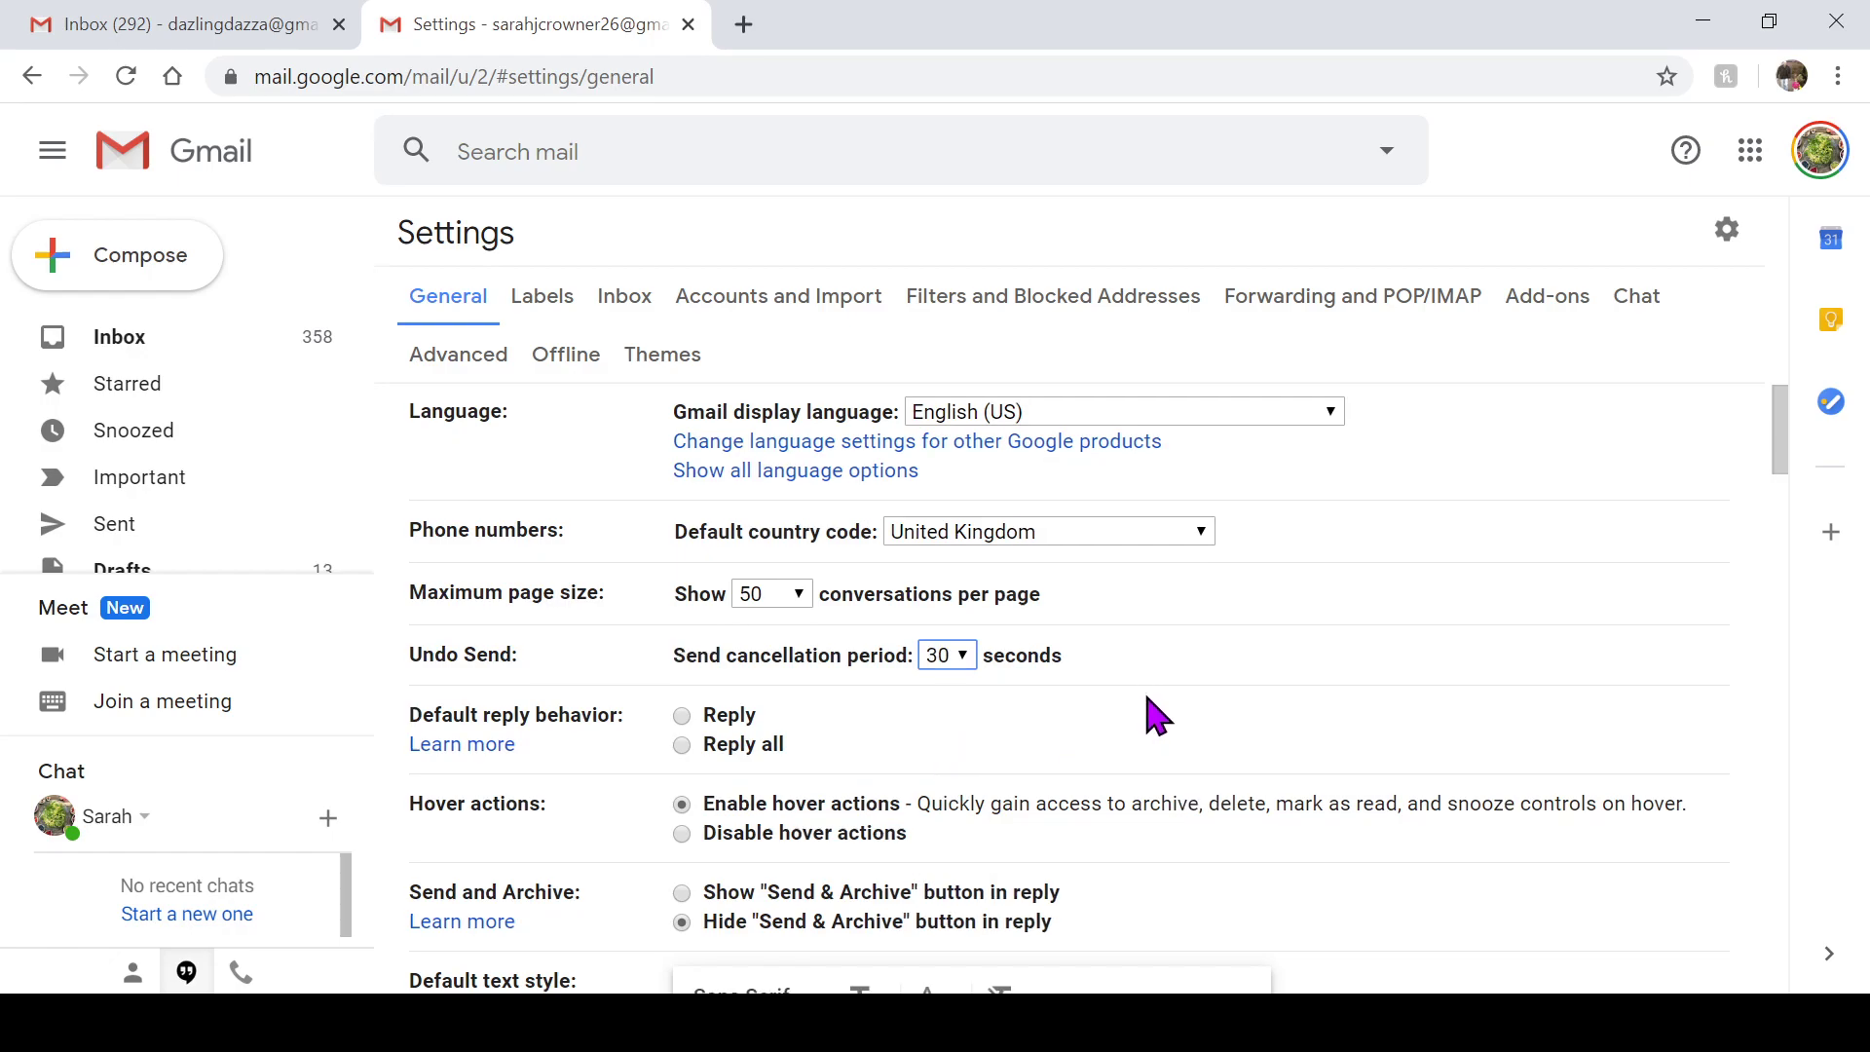
scroll(1149, 714, "down", 4)
scroll(1150, 715, "down", 5)
scroll(1150, 714, "down", 3)
scroll(1150, 715, "down", 3)
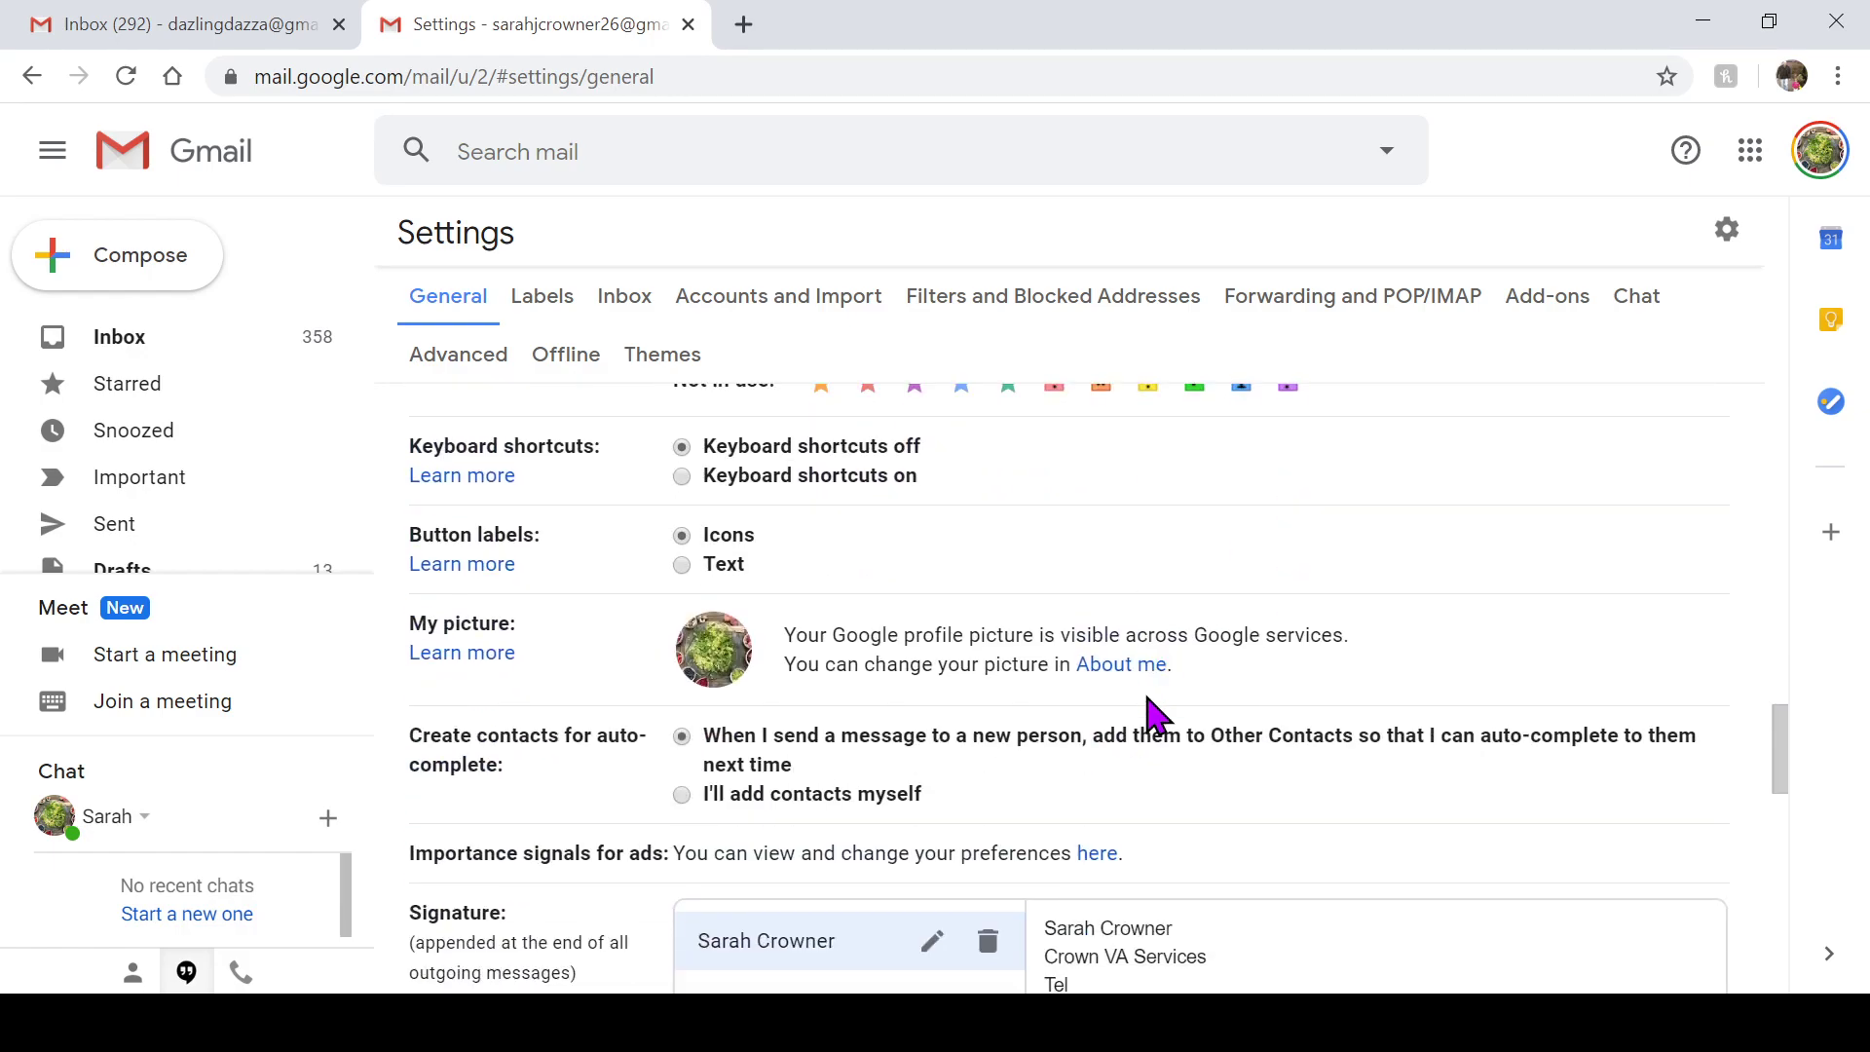
scroll(1150, 714, "down", 3)
scroll(1150, 715, "down", 3)
scroll(1150, 715, "down", 2)
scroll(1150, 715, "down", 2)
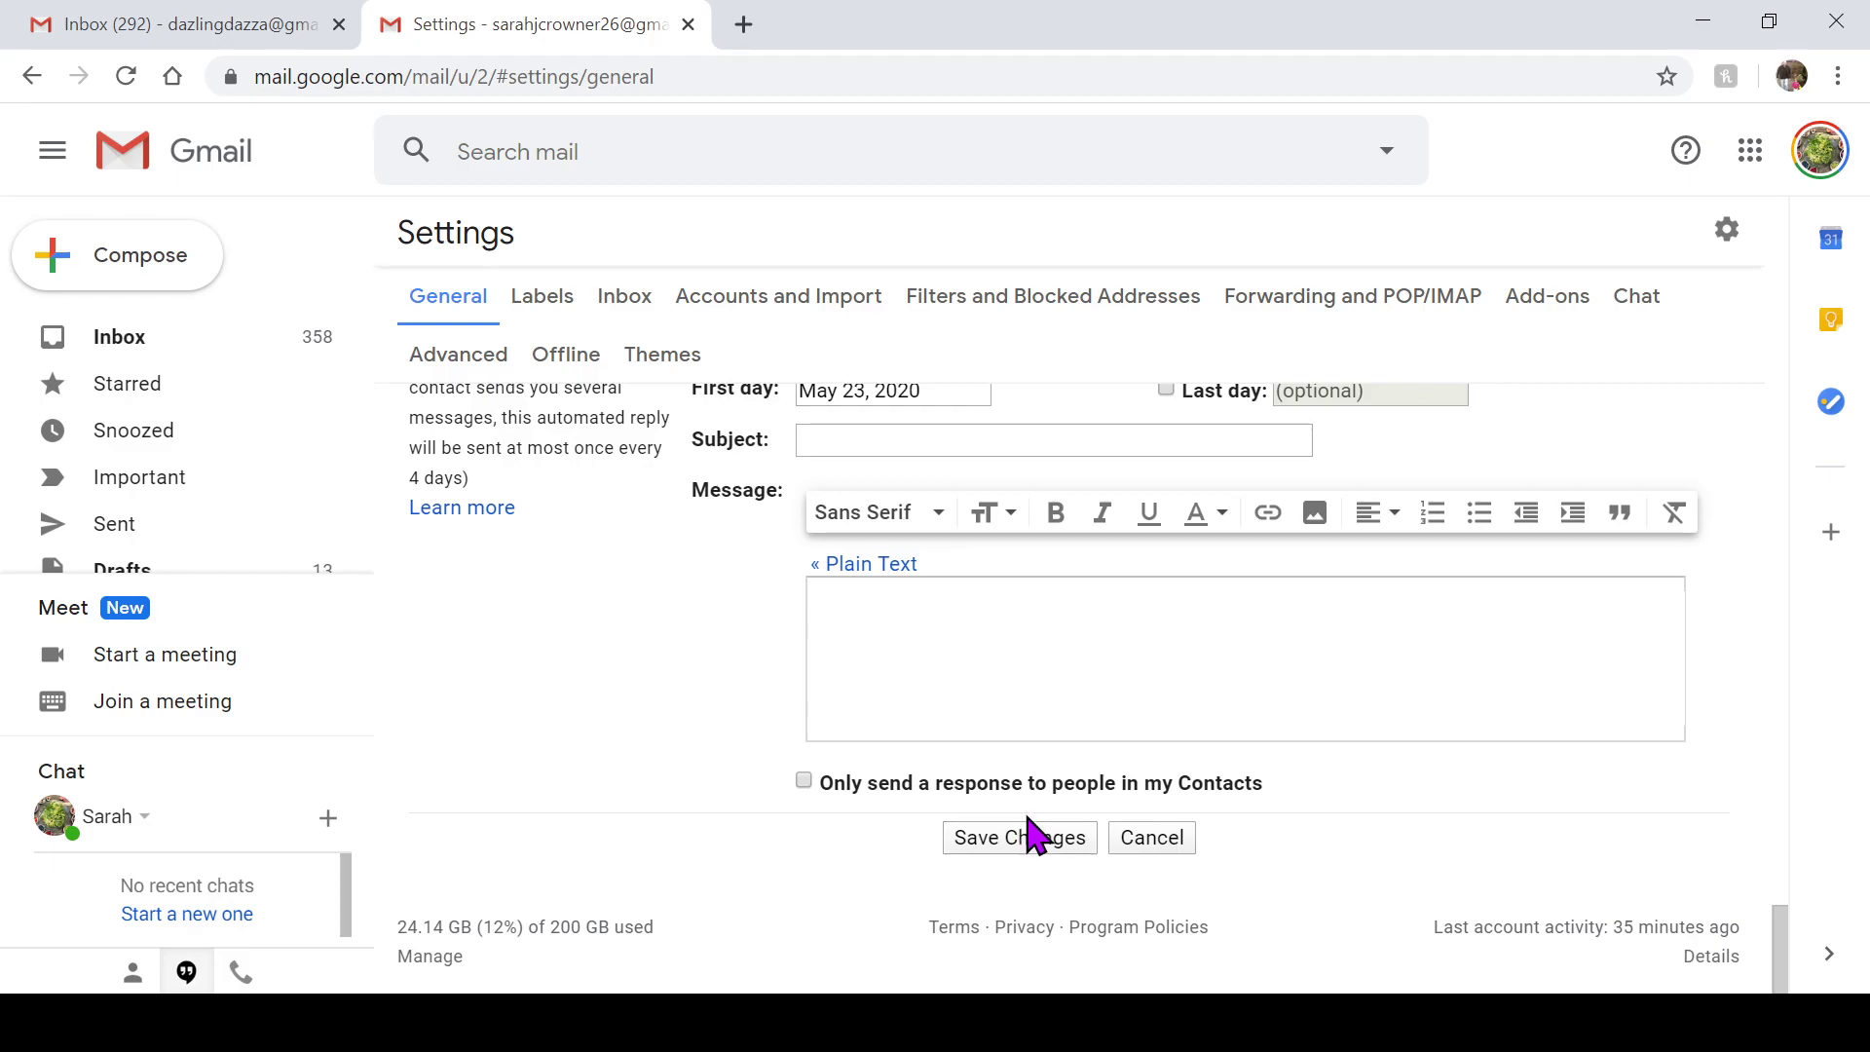
scroll(1026, 833, "up", 1)
scroll(1026, 830, "up", 1)
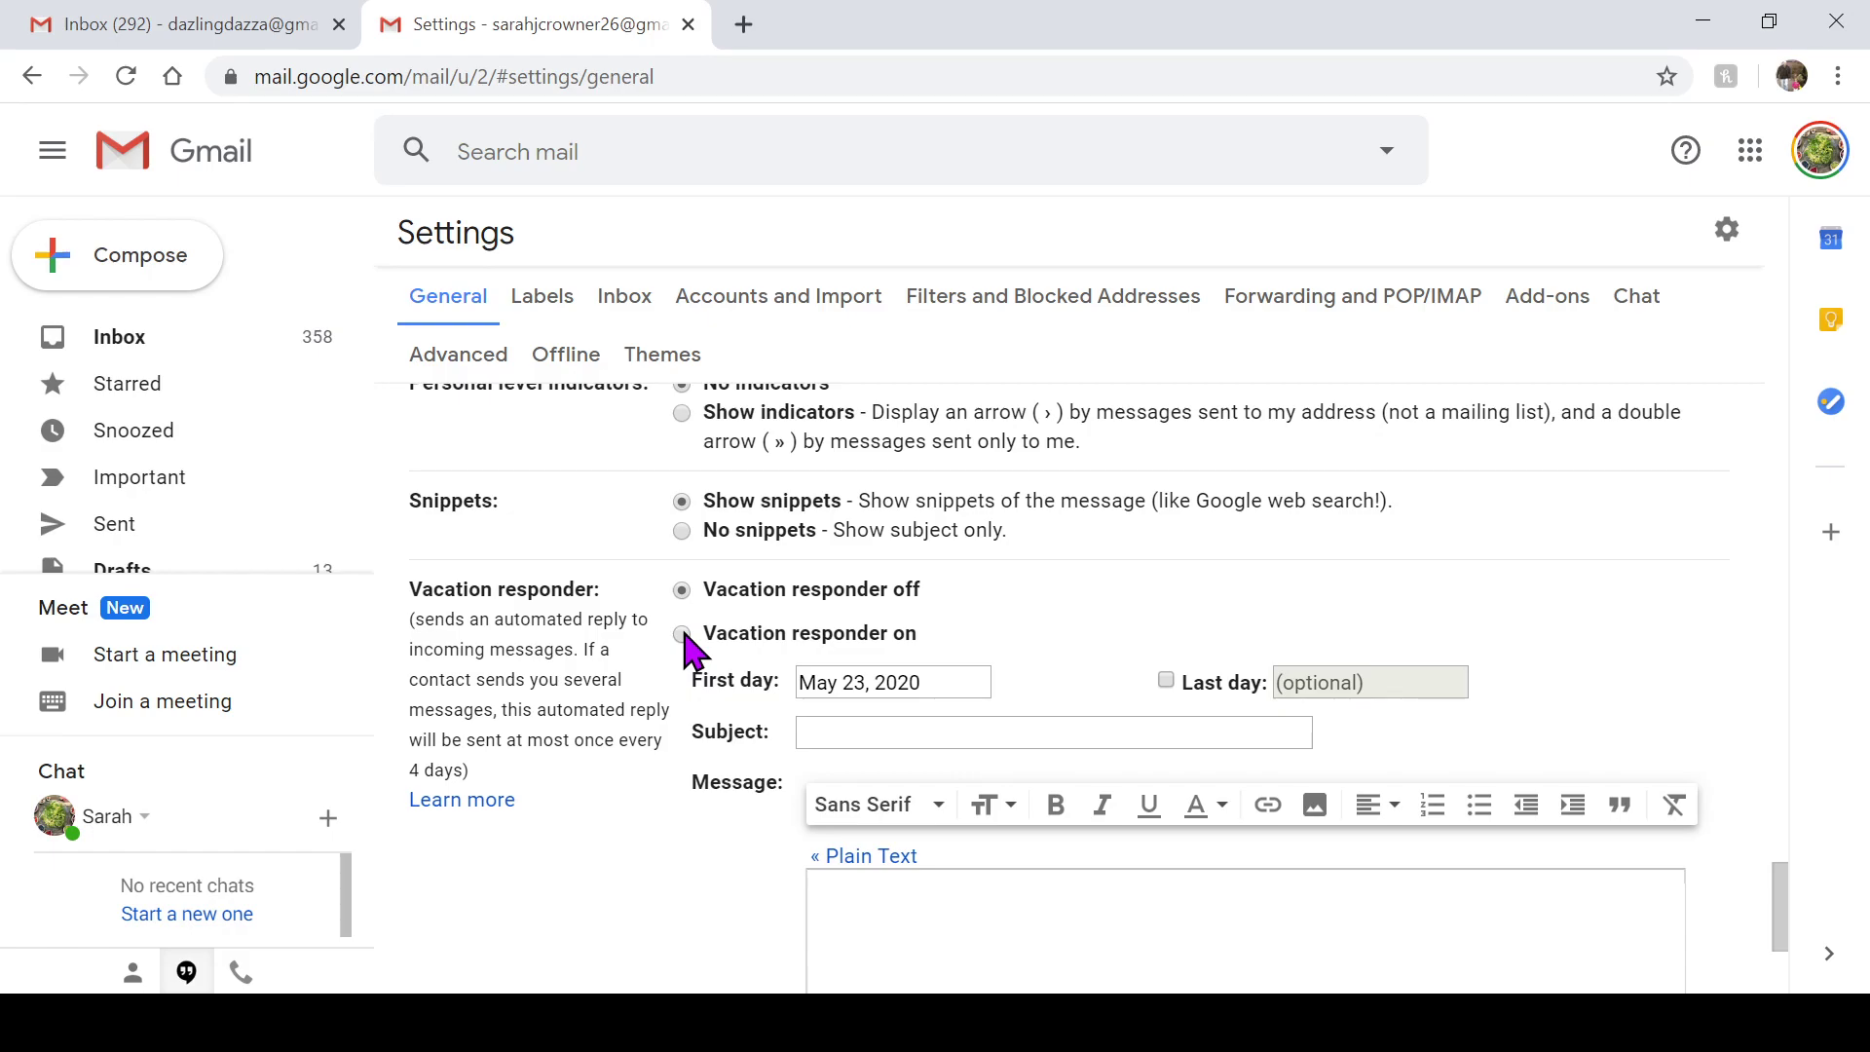
scroll(688, 643, "up", 2)
scroll(682, 643, "up", 1)
scroll(682, 643, "up", 1)
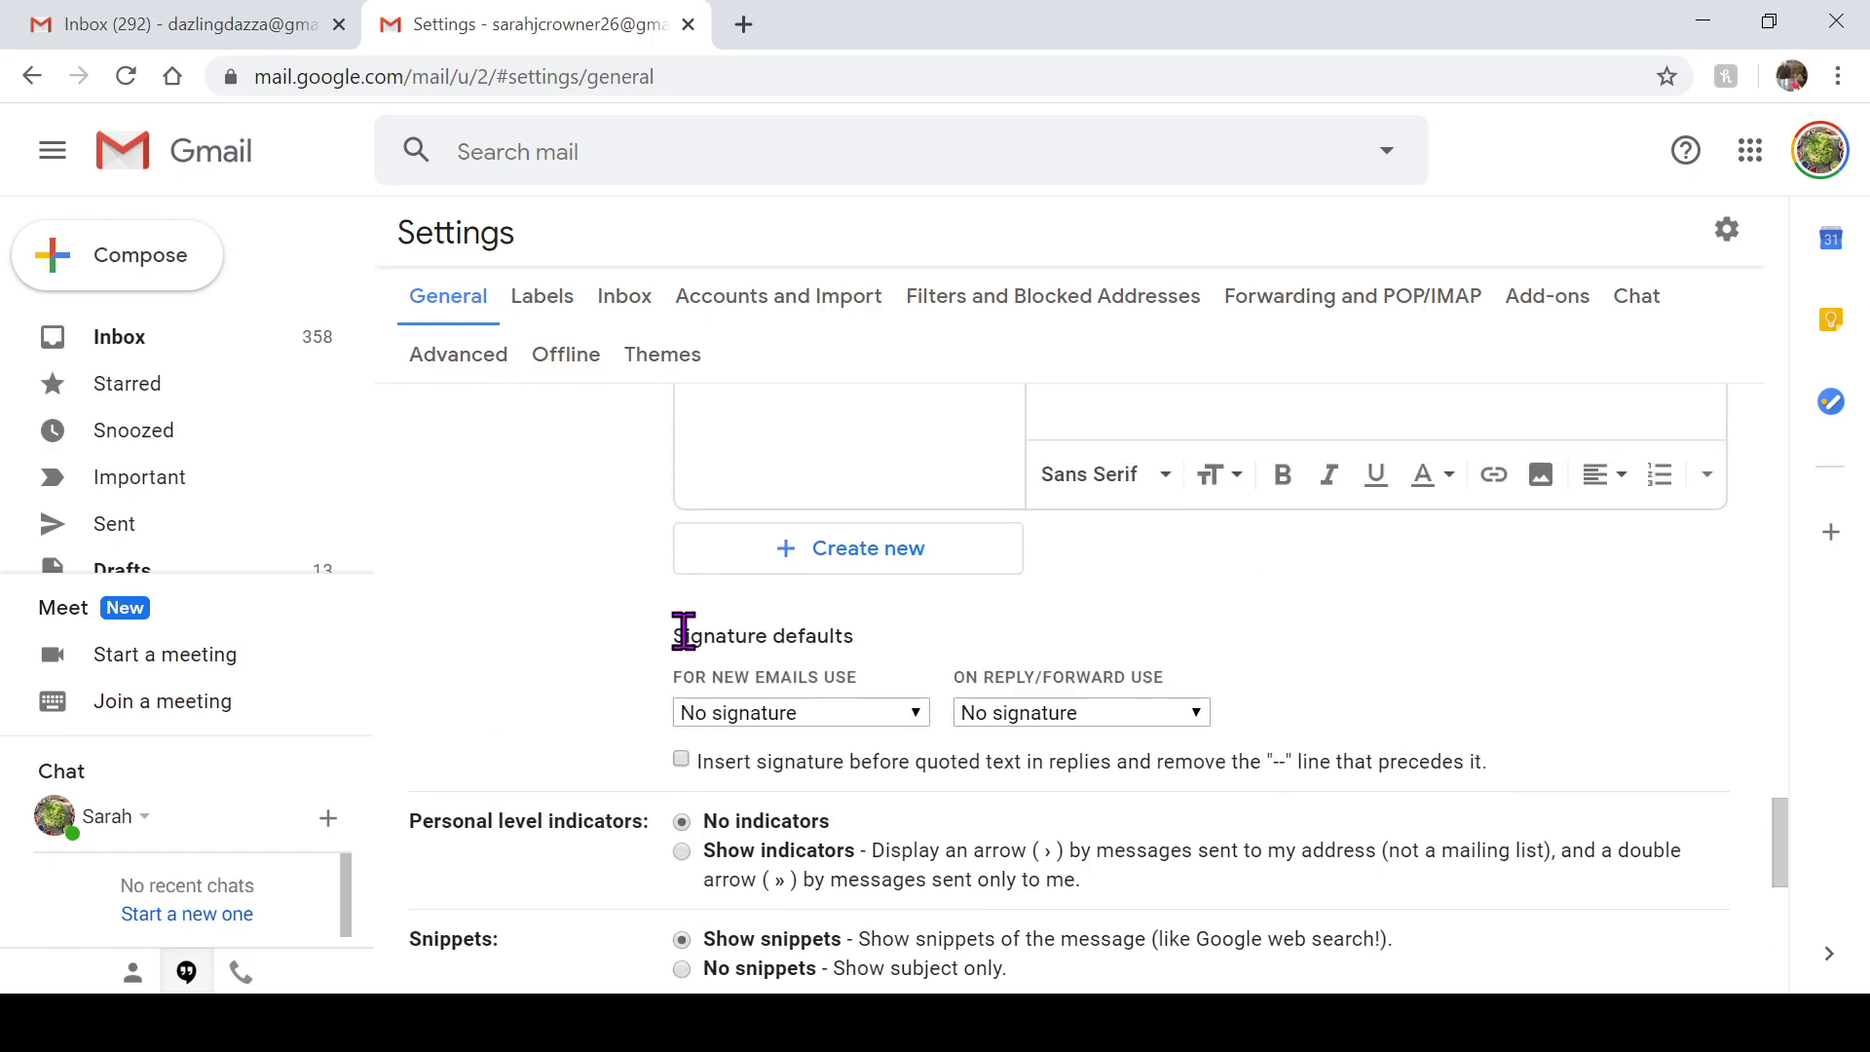
scroll(682, 643, "up", 1)
scroll(859, 643, "up", 1)
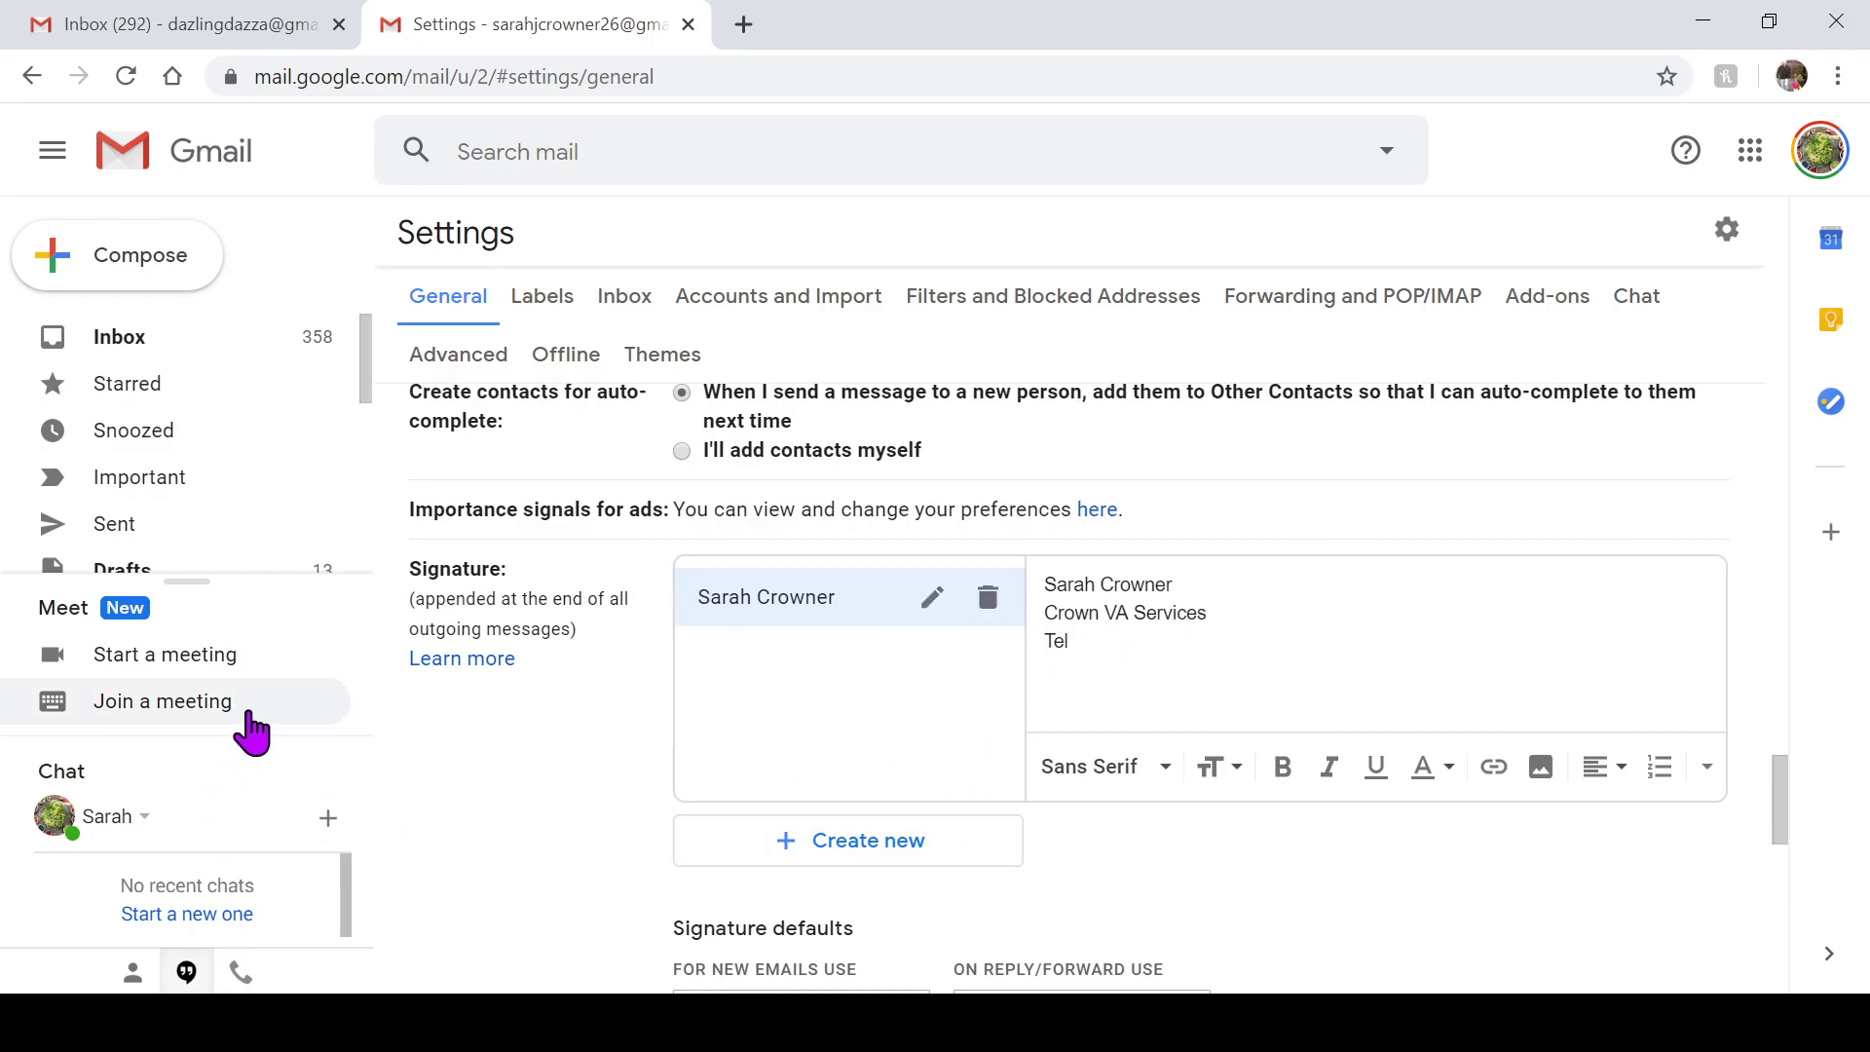
scroll(659, 760, "down", 4)
scroll(667, 743, "down", 3)
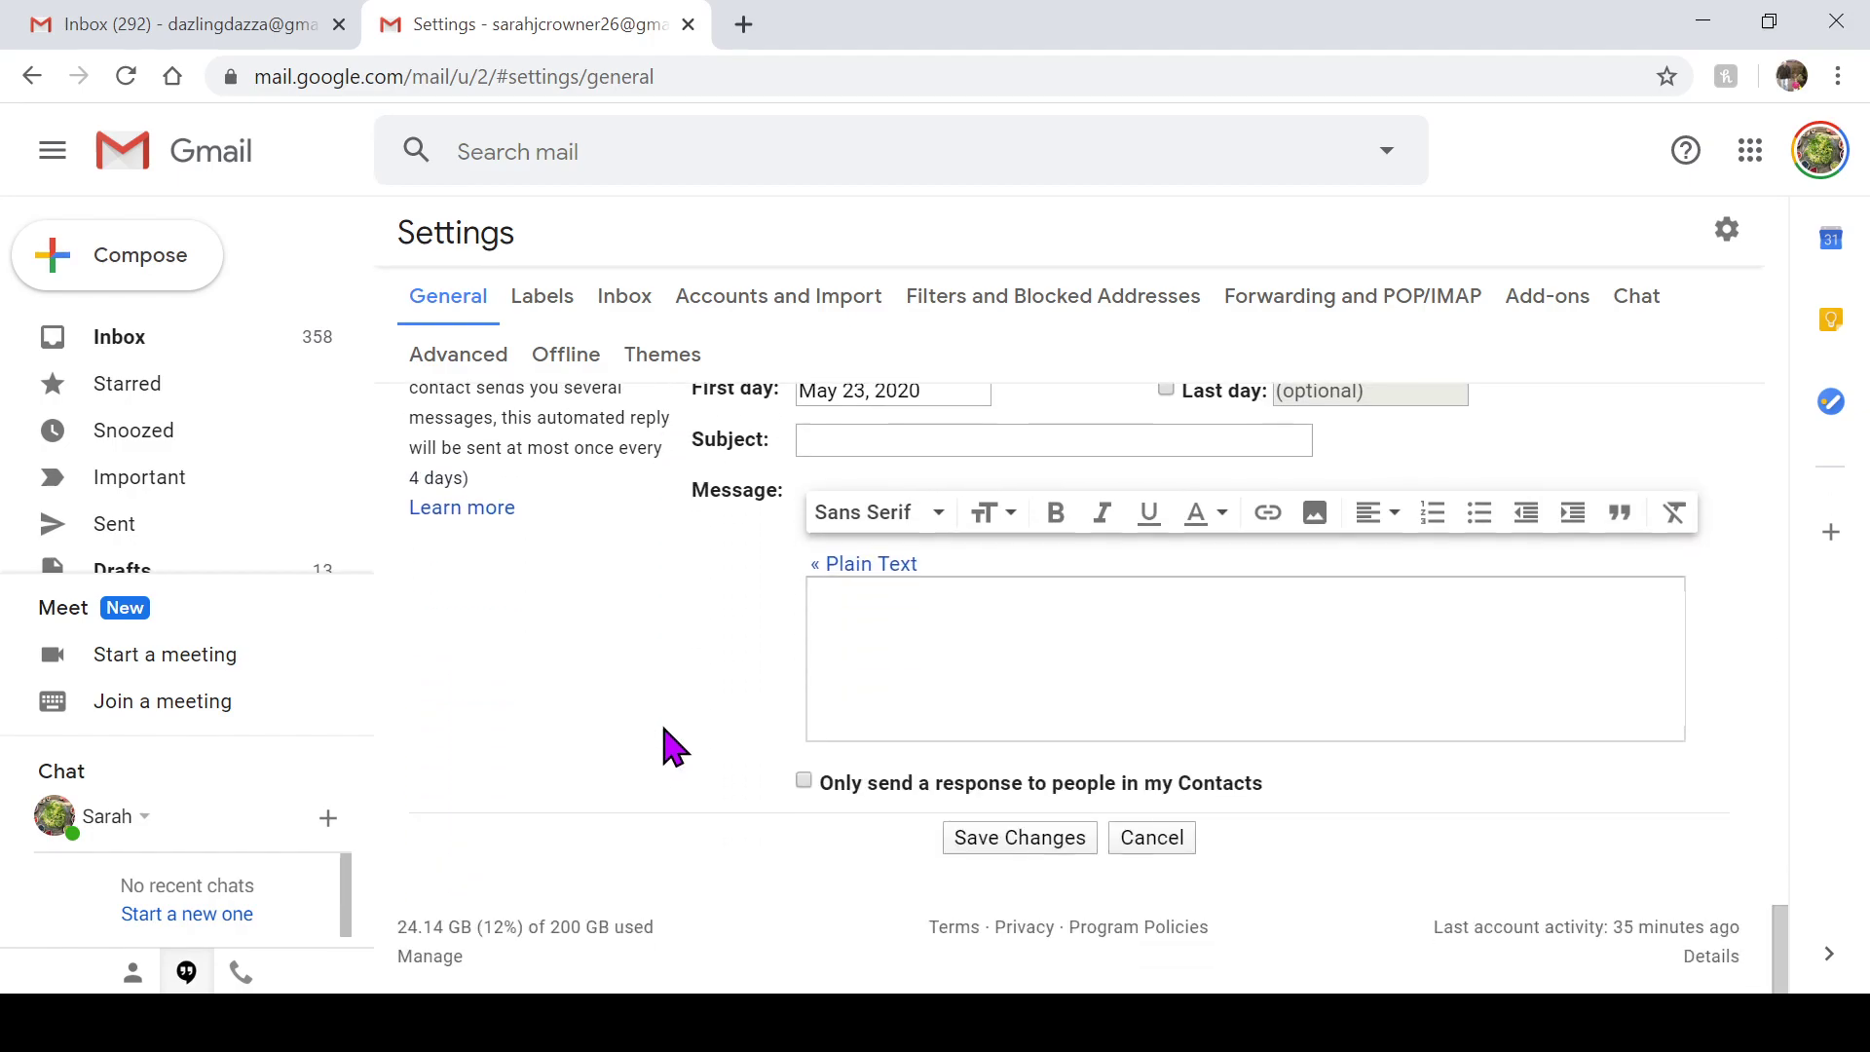